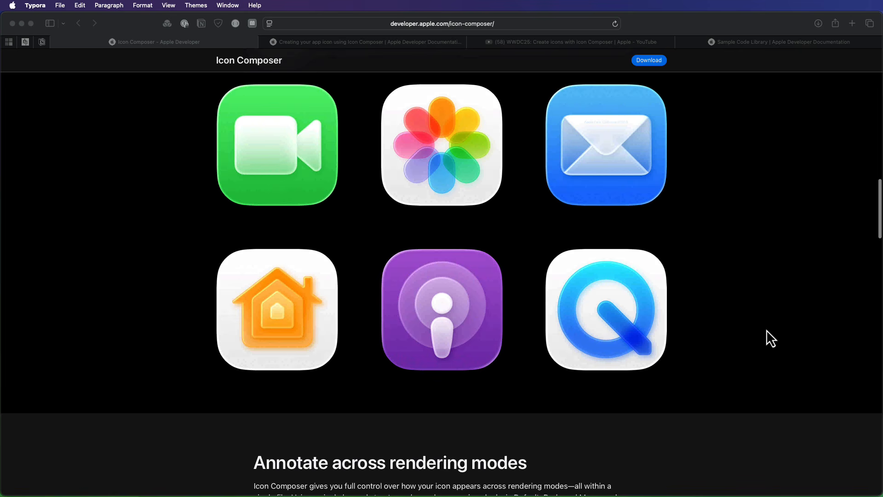
- Review the Icon Composer overview, the article on creating an app icon, and the WWDC25 Create icons with Icon Composer video page
scroll(767, 330, "up", 15)
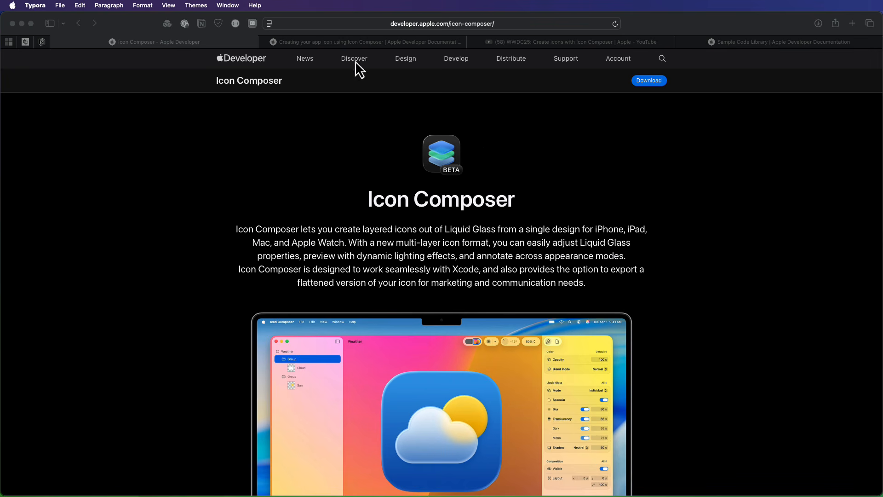
left_click(355, 44)
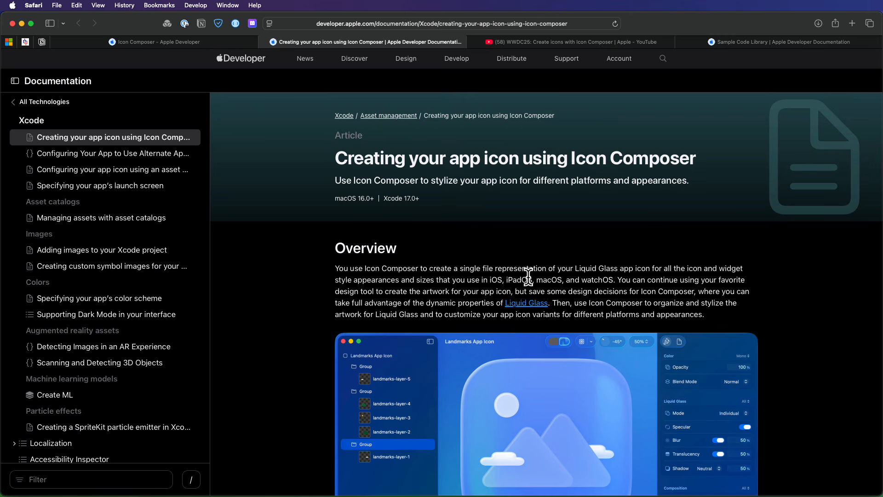
scroll(529, 278, "down", 5)
scroll(531, 277, "down", 15)
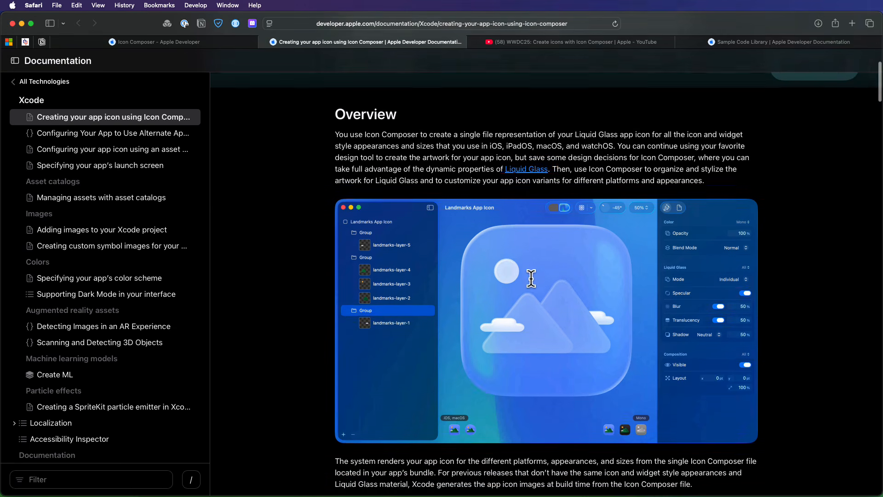
scroll(531, 278, "down", 12)
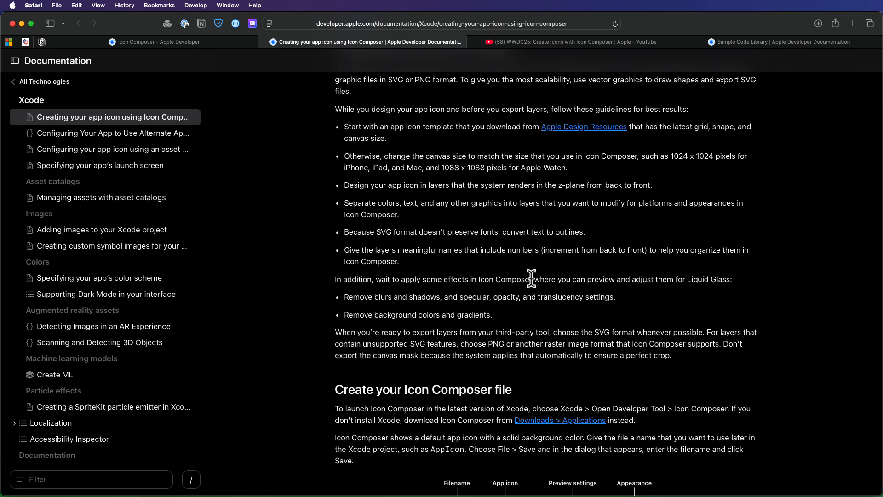
left_click(534, 43)
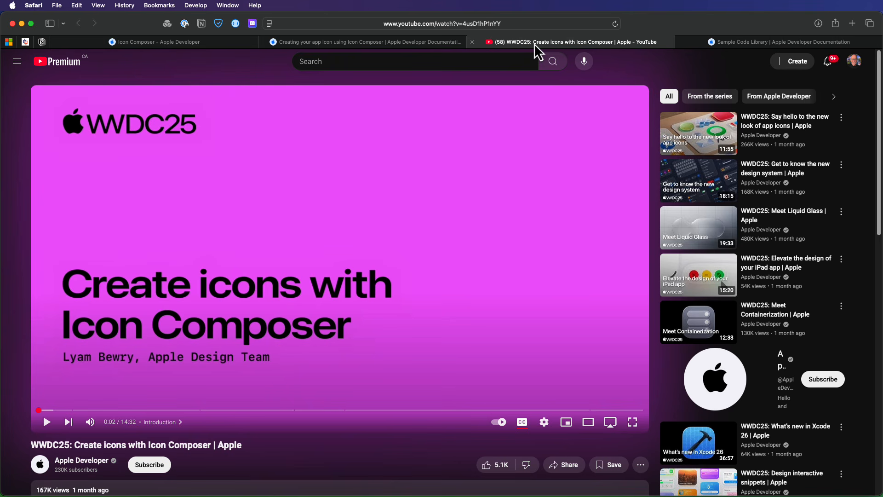
left_click(22, 25)
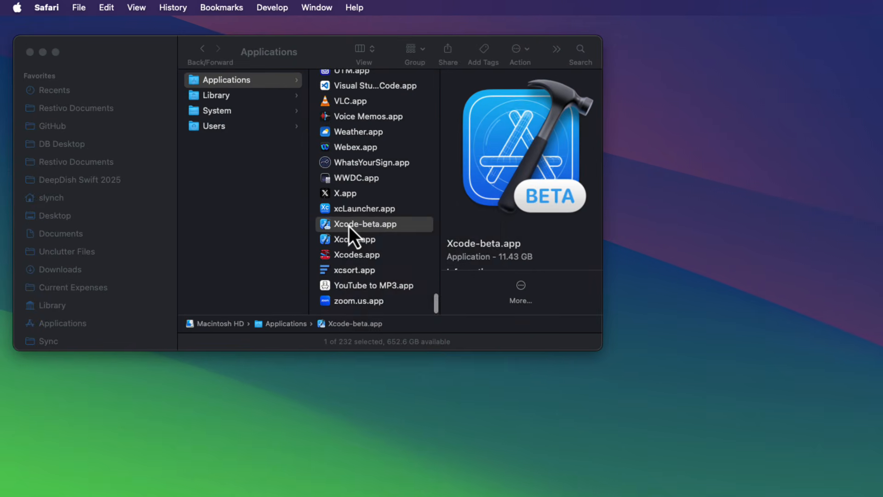
- In Finder, show the package contents of Xcode-beta.app and locate Icon Composer.app in its Contents/Applications folder
right_click(251, 162)
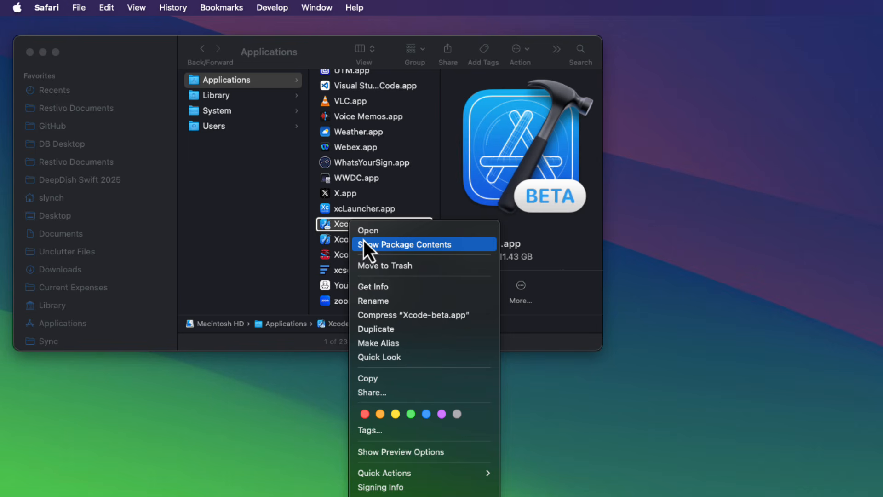
left_click(363, 241)
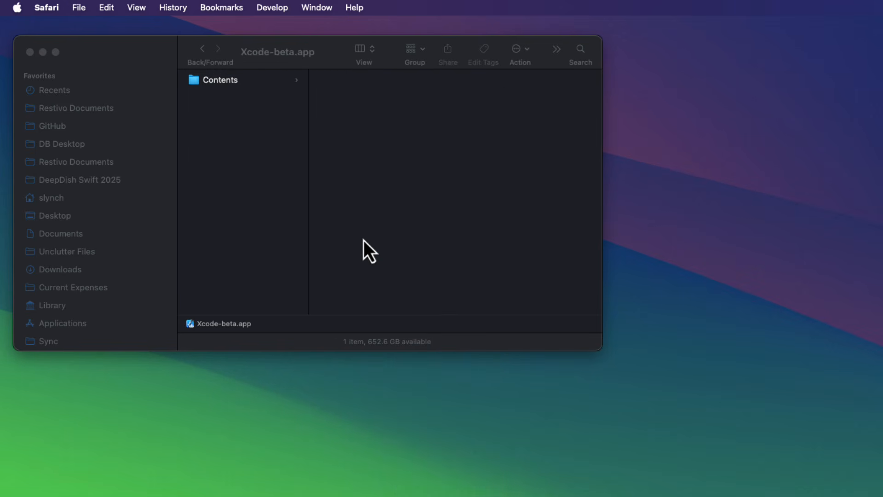
left_click(228, 86)
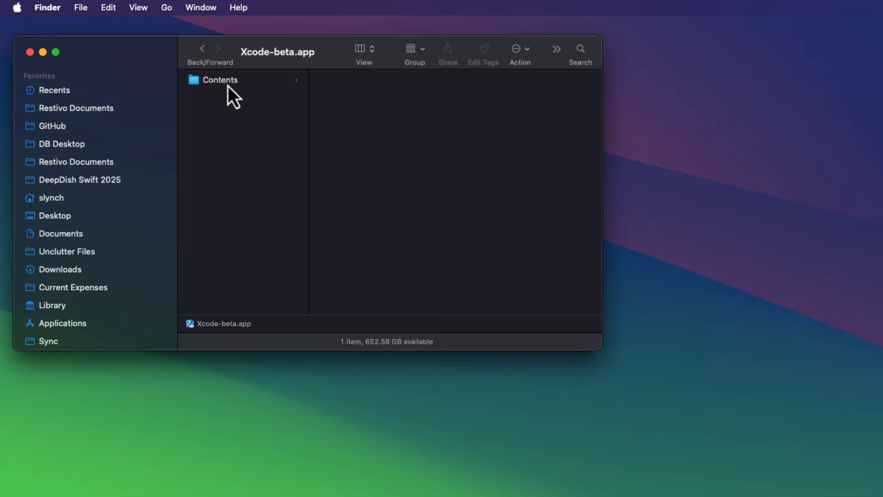
left_click(227, 86)
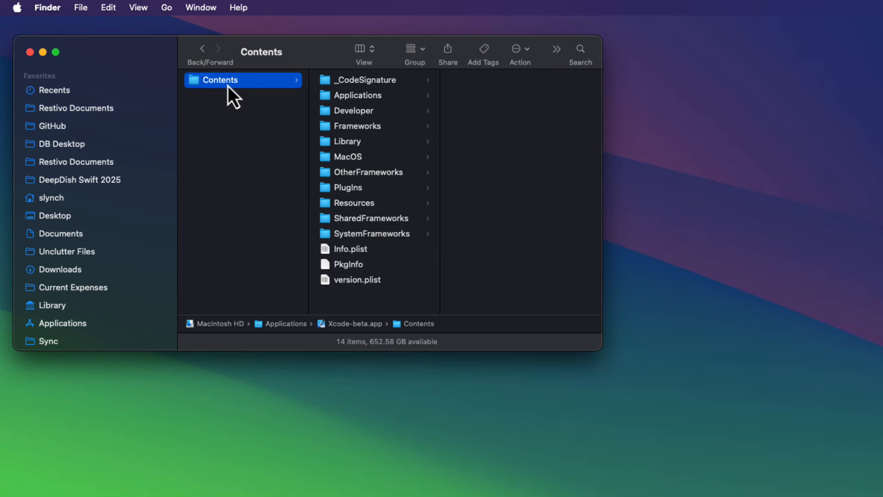
left_click(355, 94)
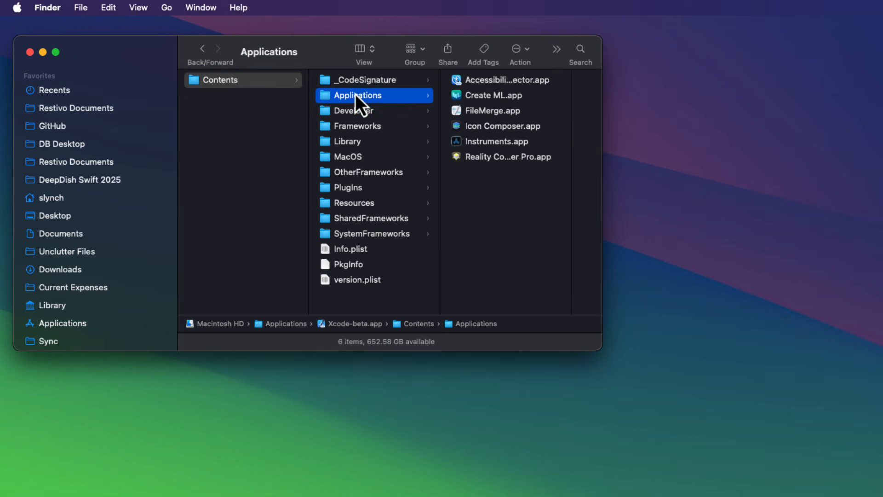
left_click(483, 132)
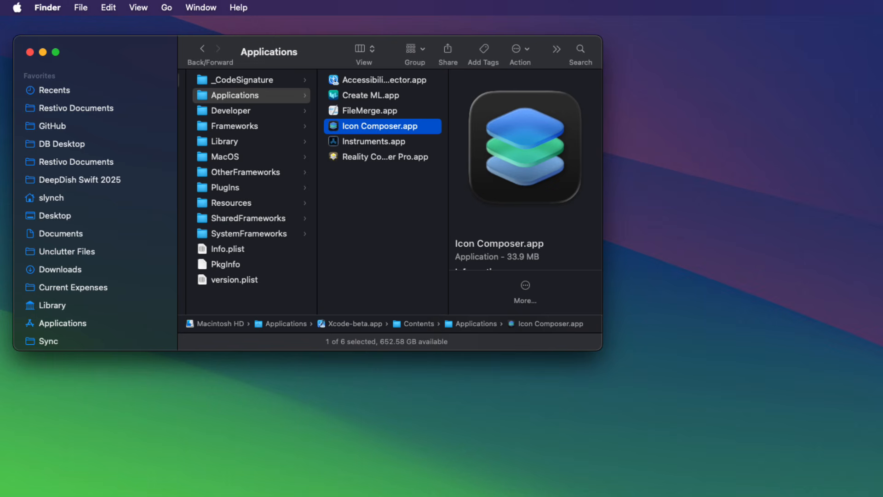
- Find and launch Icon Composer with a Spotlight search and create a new document
key("super+space")
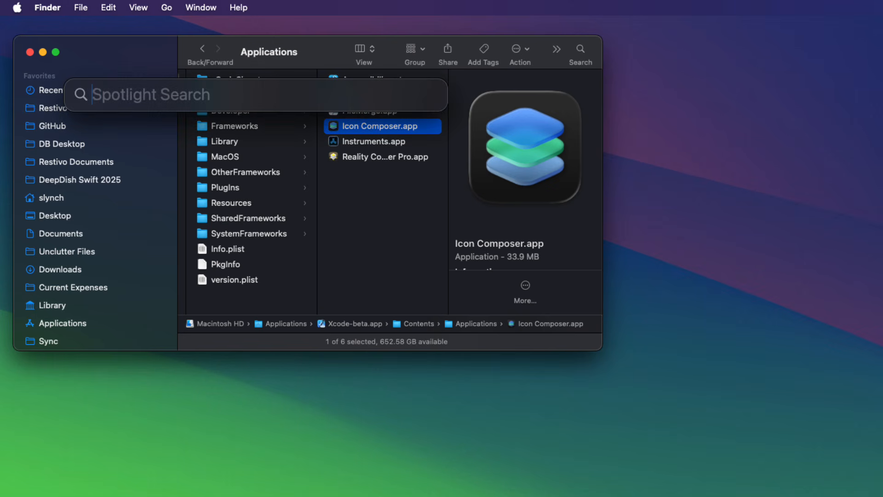
type("icon Composer.app")
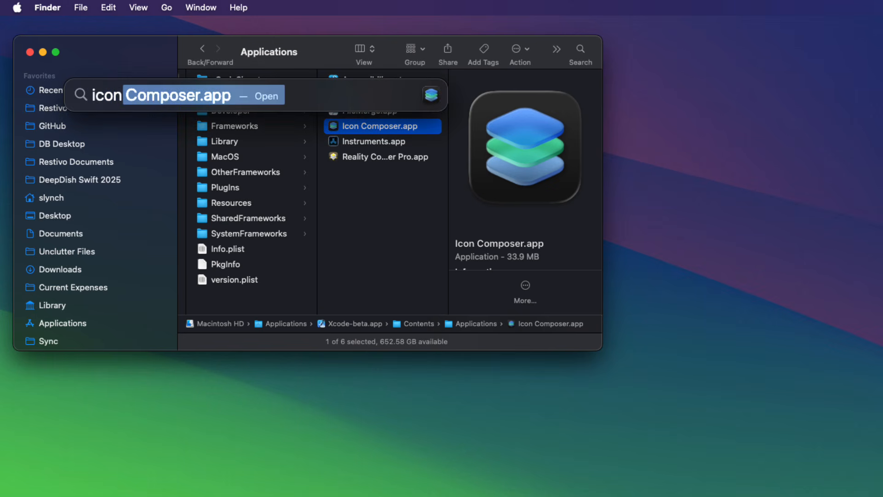
key("Return")
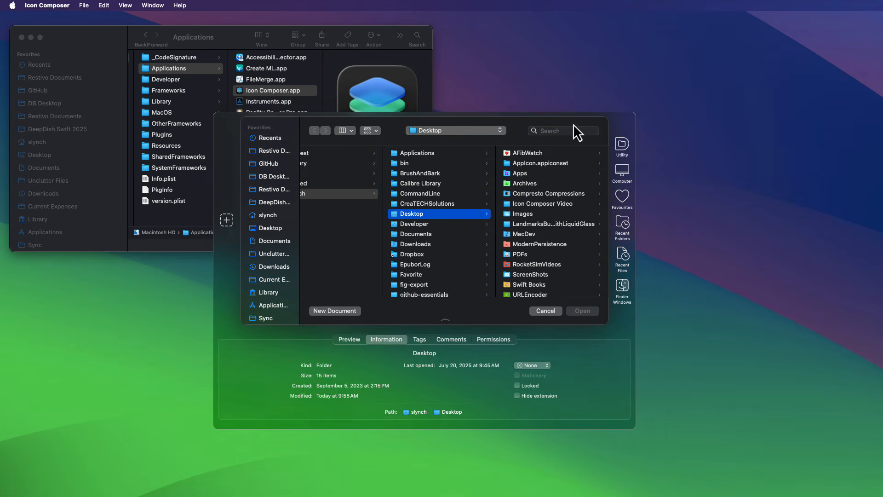
left_click(341, 311)
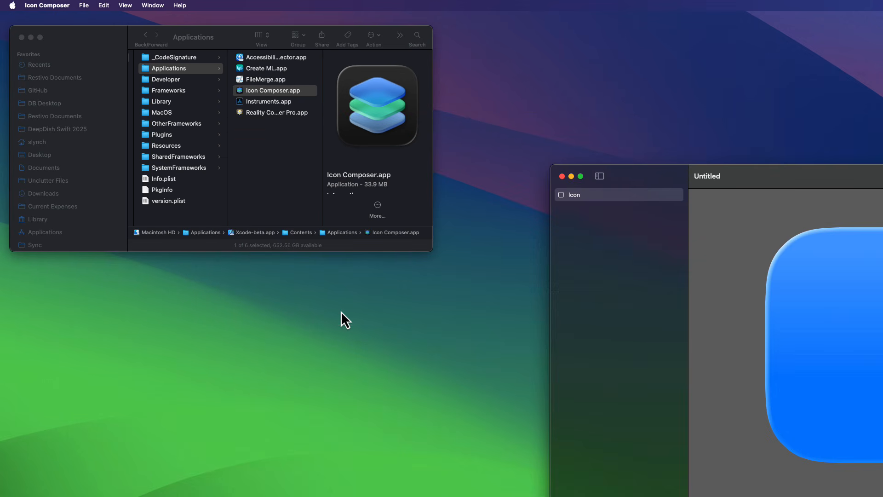
left_click_drag(634, 180, 163, 45)
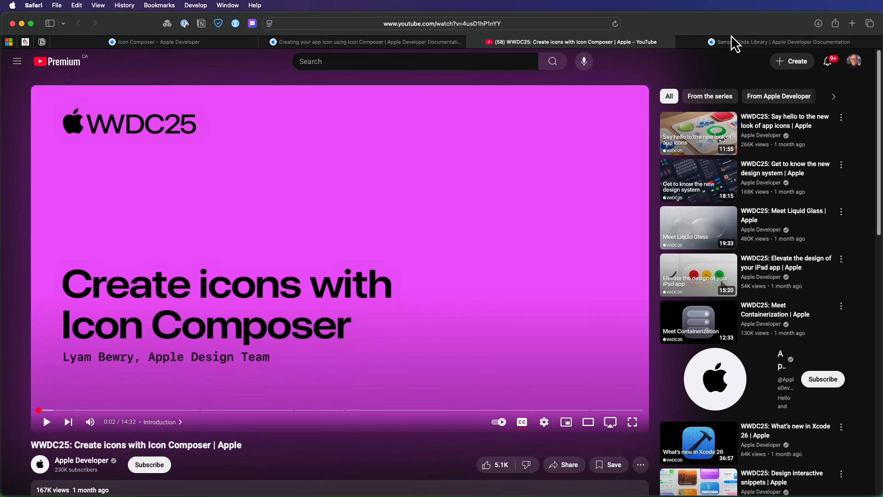
- In Safari, download the "Landmarks: Building an app with Liquid Glass" sample from the Sample Code Library and reveal it in Finder
left_click(734, 42)
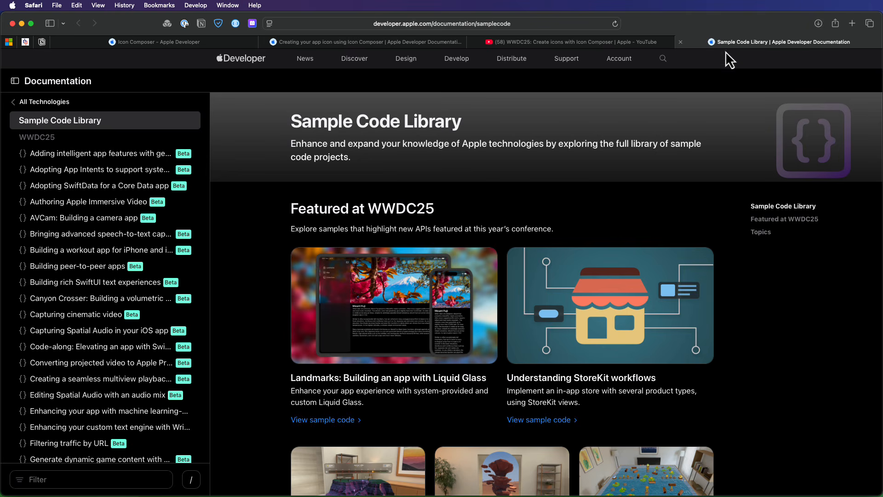
left_click(332, 421)
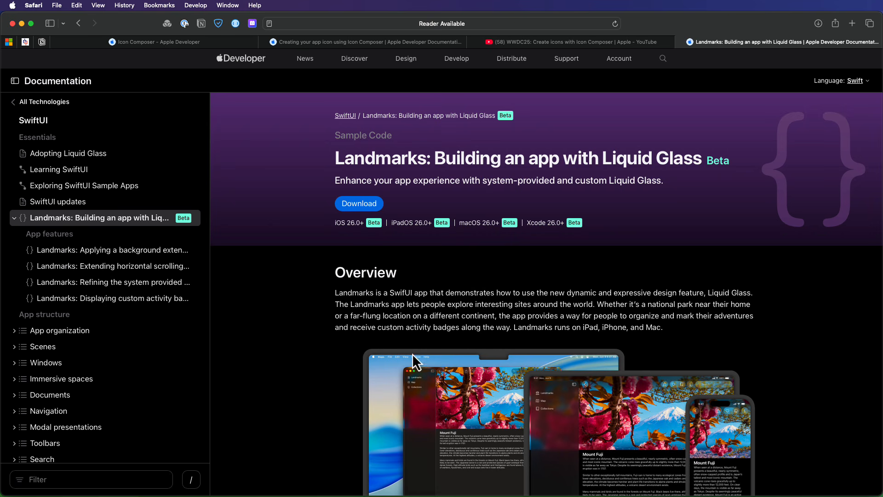
left_click(359, 204)
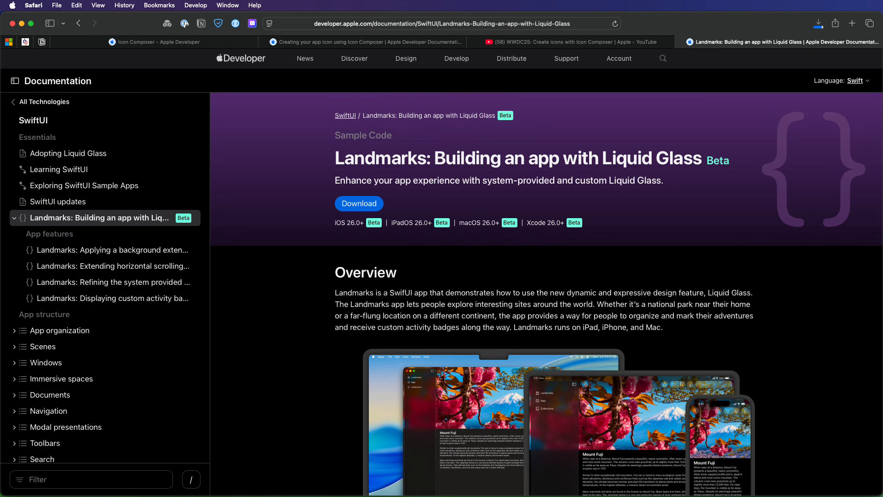
left_click(818, 23)
left_click(835, 68)
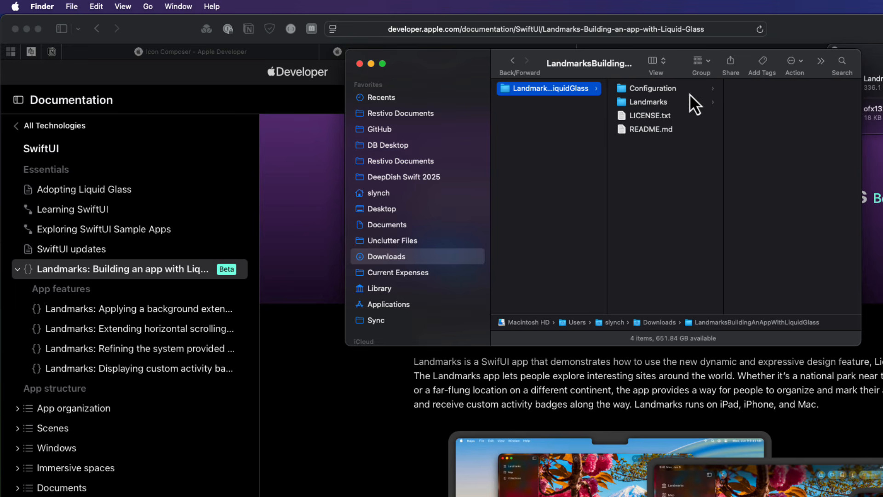
- Open Landmarks App Icon.icon in Icon Composer from the sample's Landmarks/Landmarks/Resources folder
left_click(652, 101)
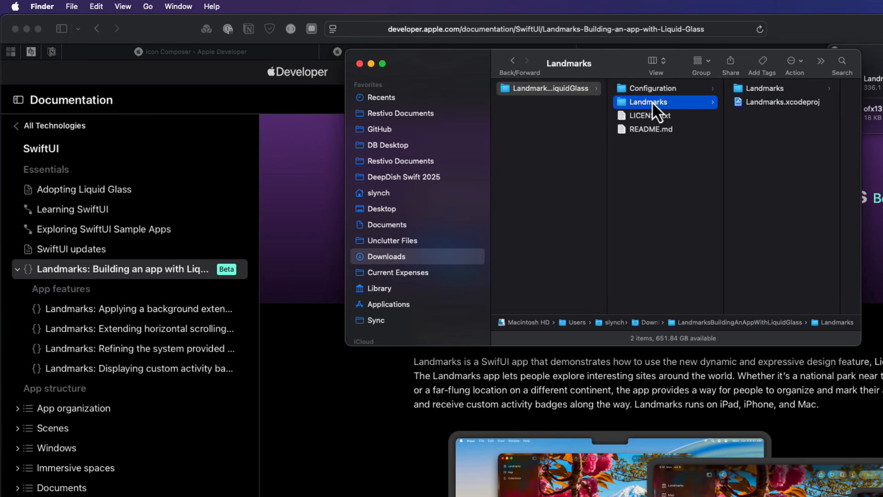
left_click(763, 88)
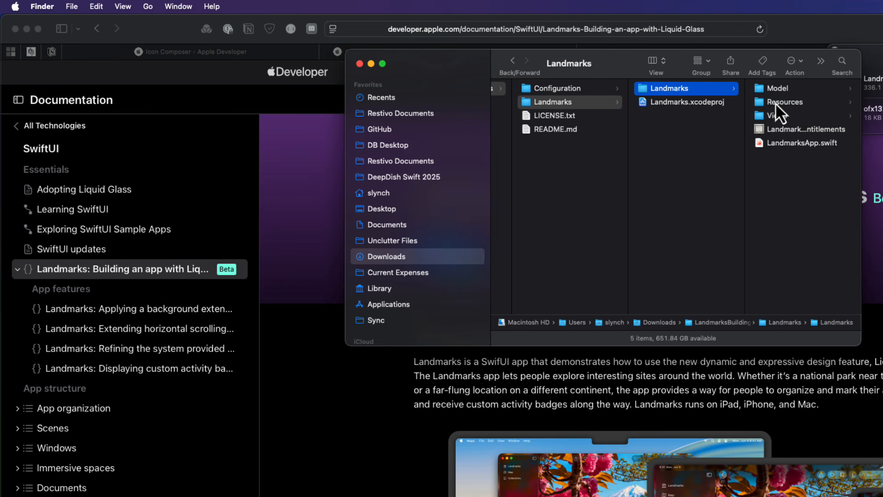
left_click(774, 100)
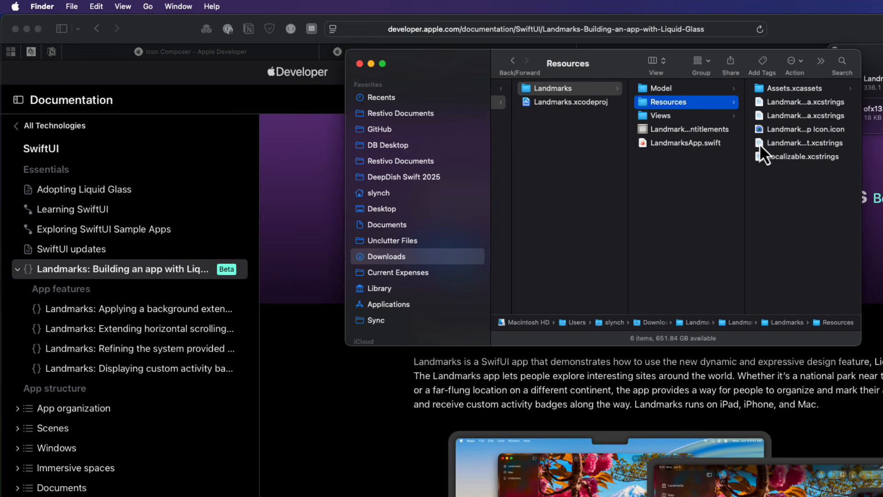
left_click(759, 131)
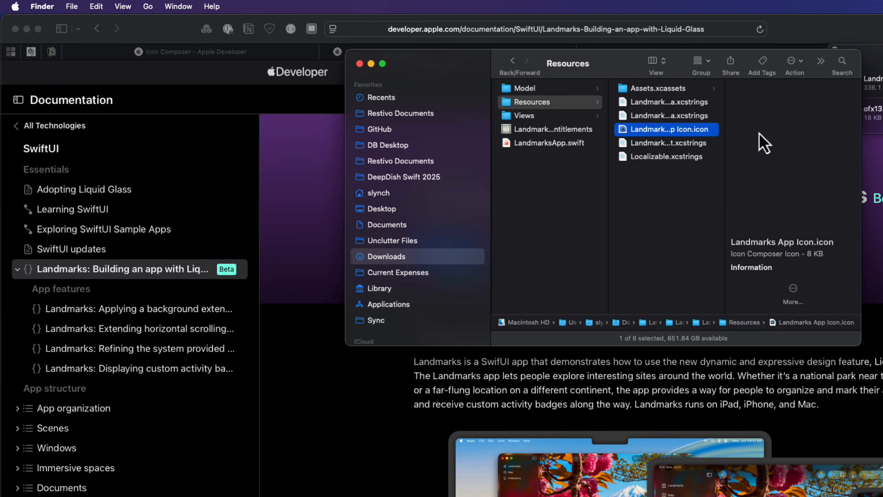
double_click(665, 132)
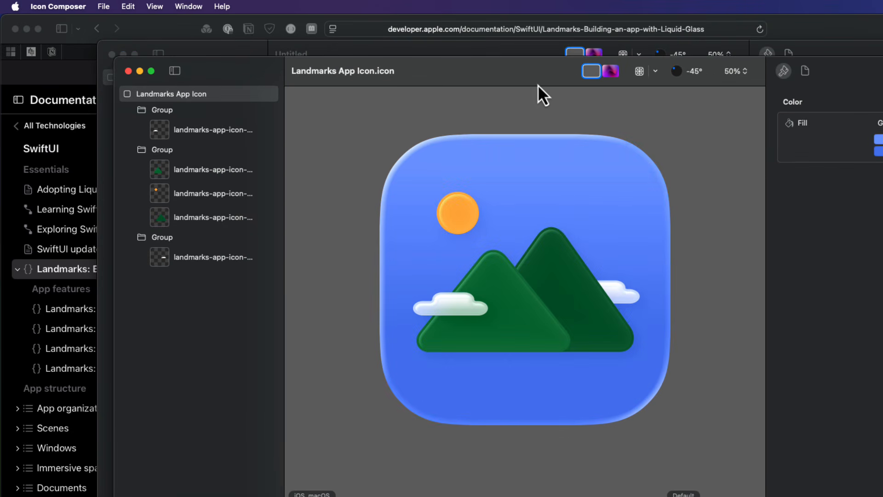
left_click_drag(537, 84, 528, 59)
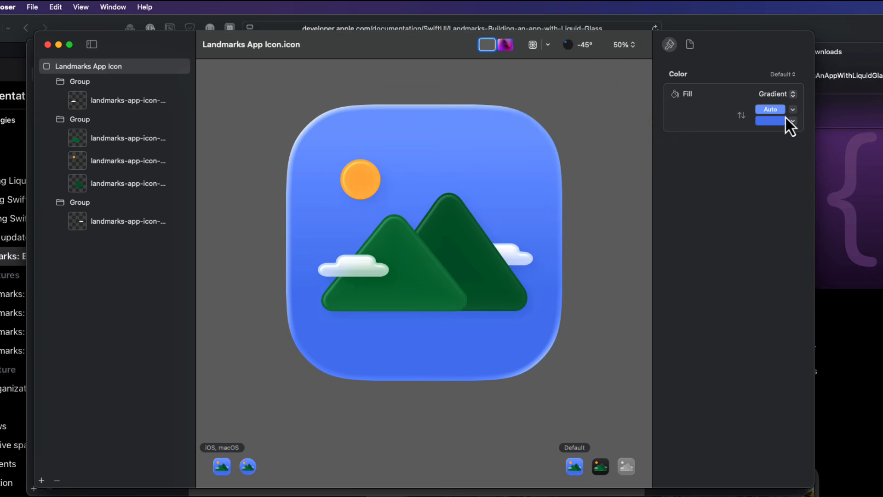
- Try a pink colour for the second stop of the icon background's gradient fill and undo the change
left_click(771, 122)
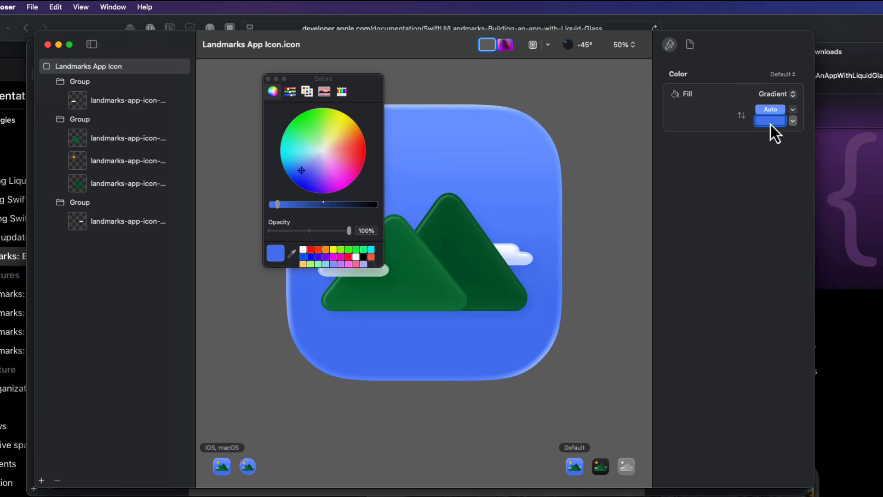
left_click(352, 163)
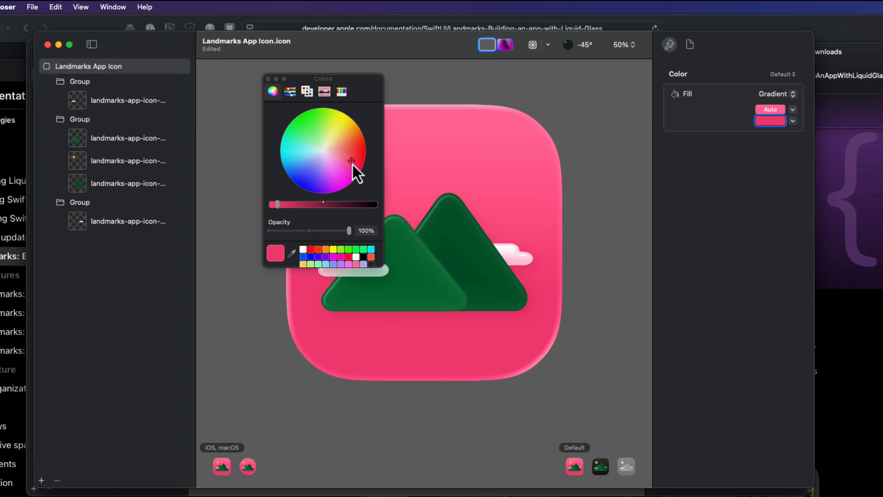
key("super+z")
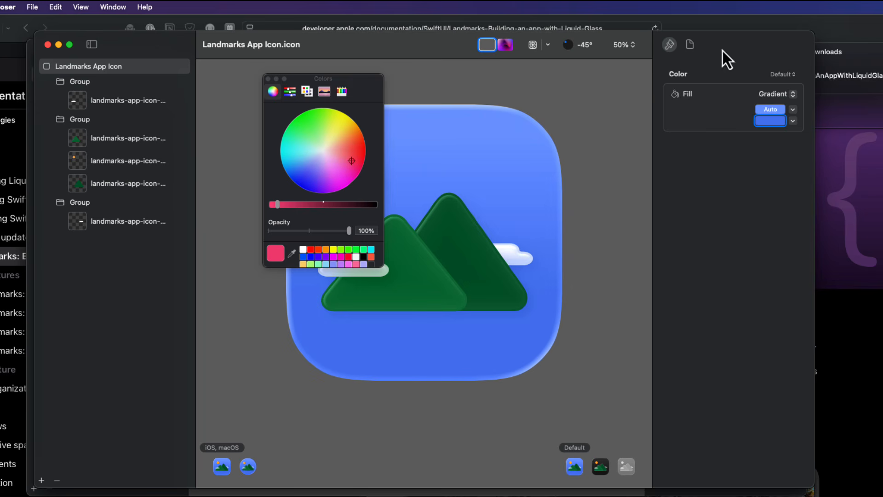
- Try the Solid, System Light and System Dark fills on the icon background, return it to Gradient, and close the Colors window
left_click(778, 95)
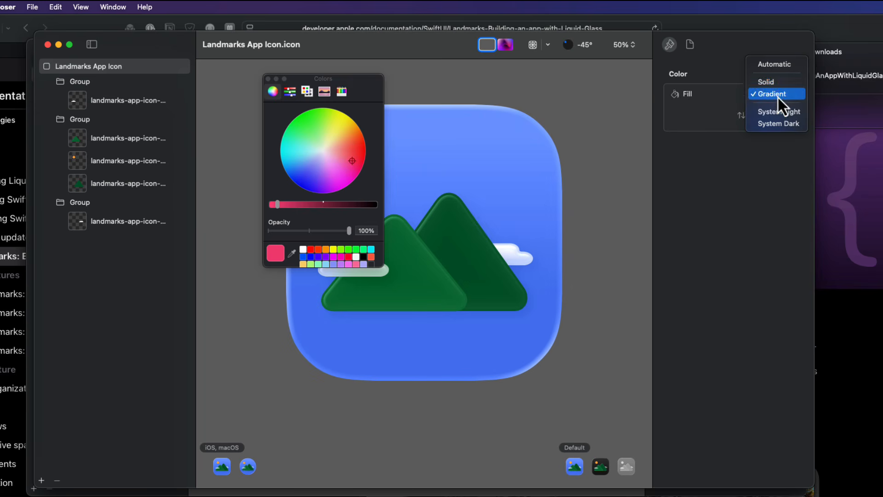
left_click(776, 86)
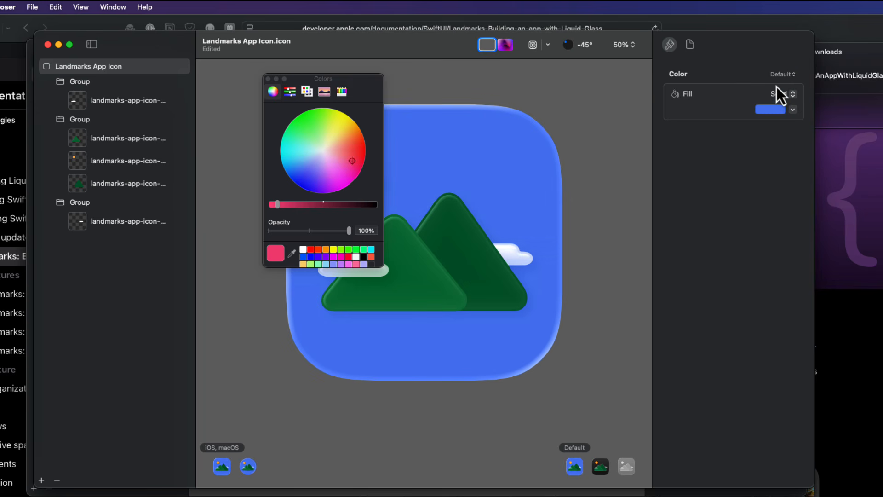
left_click(781, 97)
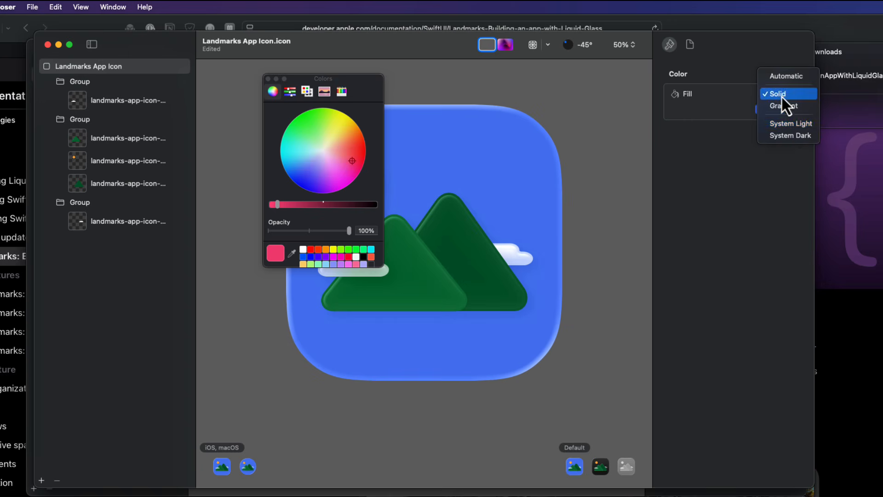
left_click(792, 128)
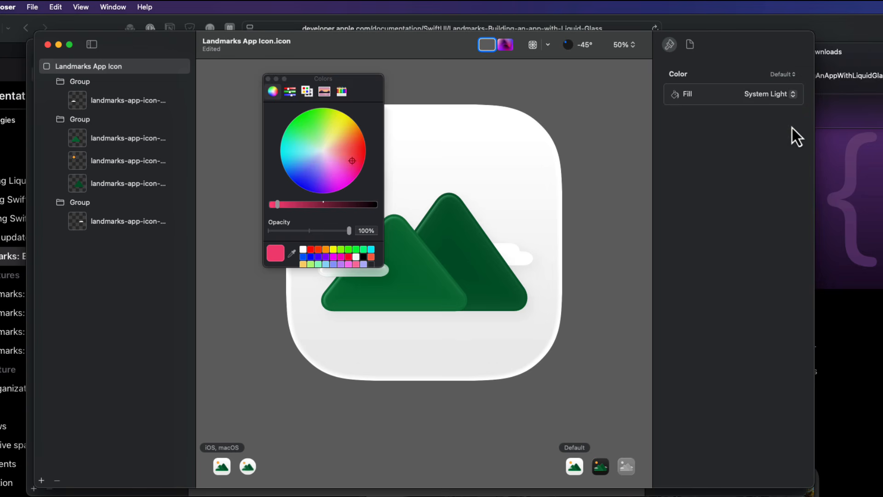
left_click(777, 101)
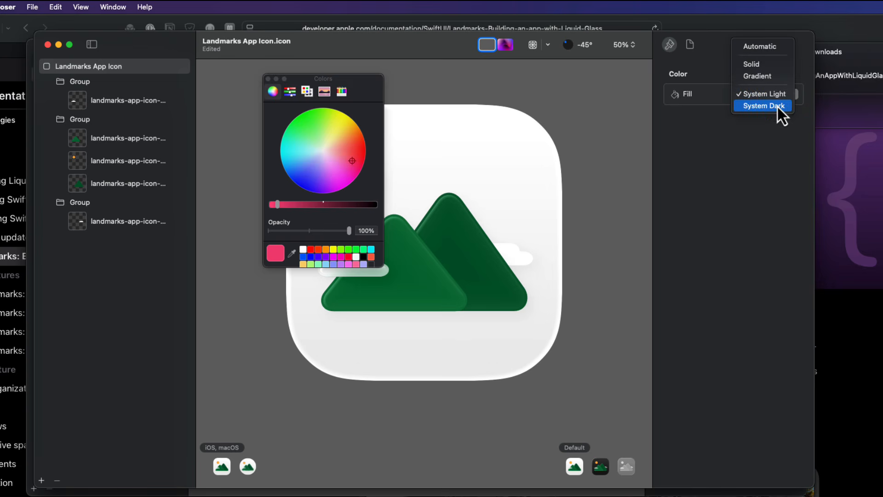
left_click(777, 106)
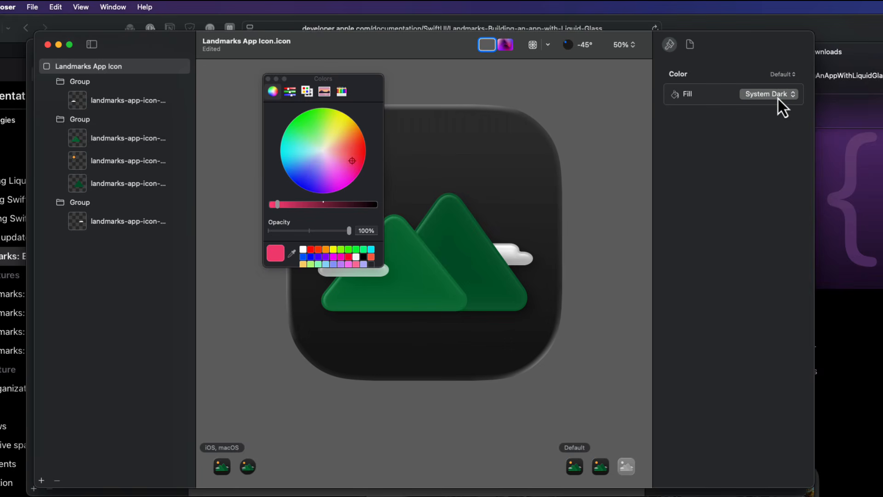
left_click(778, 98)
left_click(775, 82)
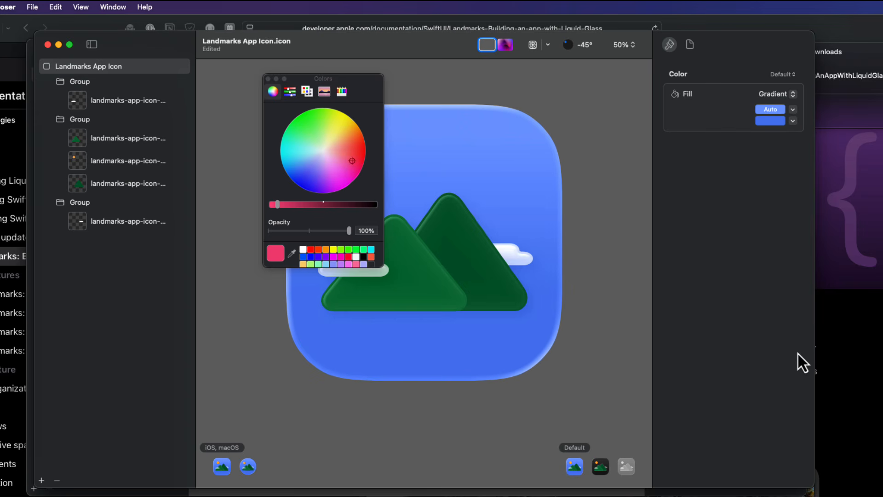
left_click(267, 80)
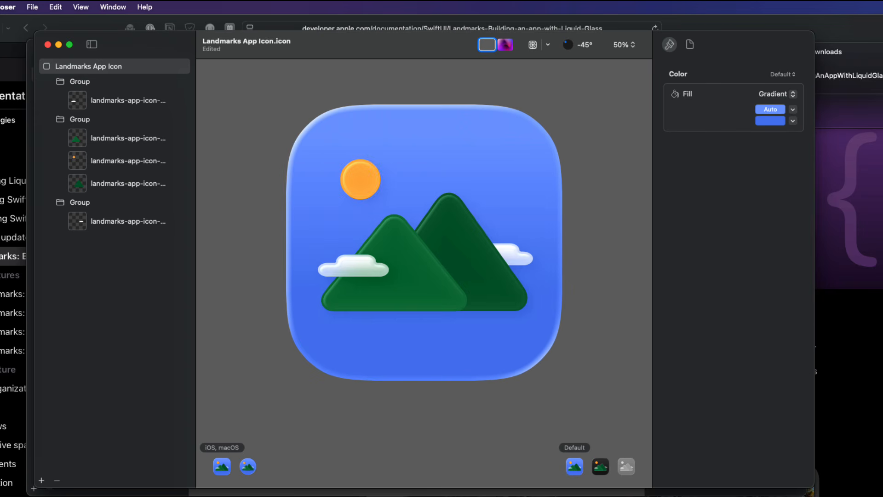
- Try several solid colours, including dark red and dark grey, for the canvas behind the icon and settle on medium grey
left_click(489, 47)
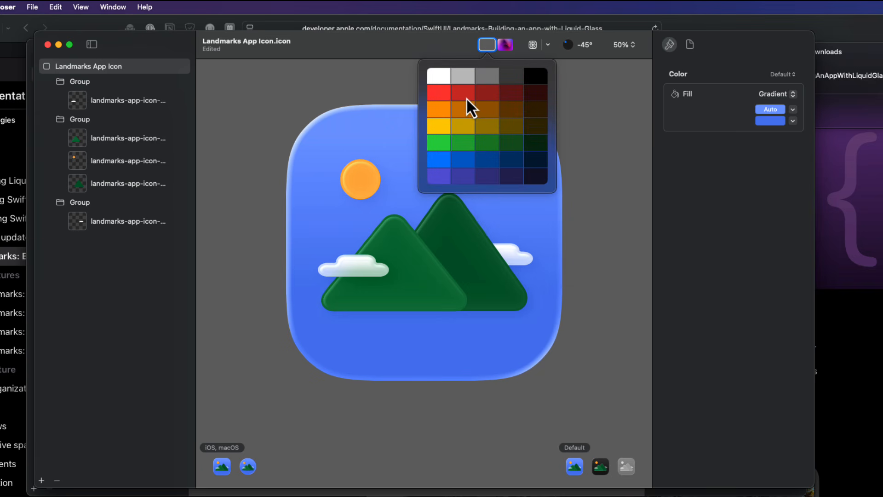
left_click(467, 100)
left_click(481, 98)
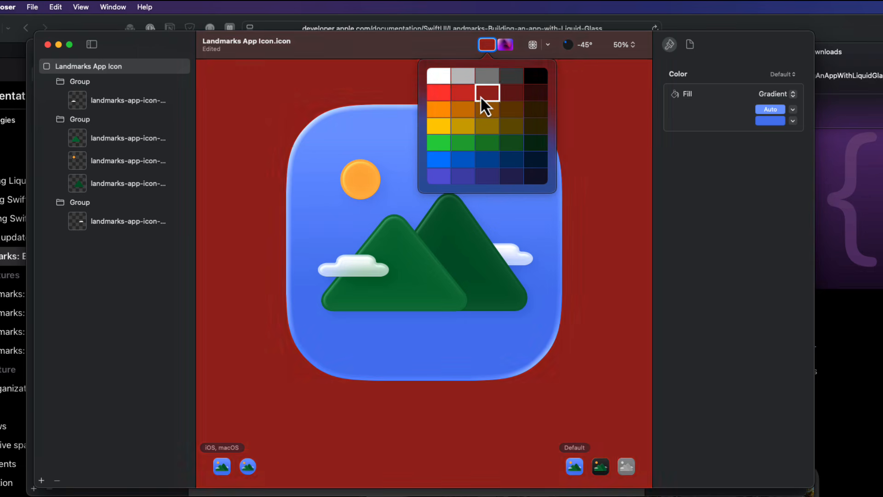
left_click(481, 129)
left_click(506, 79)
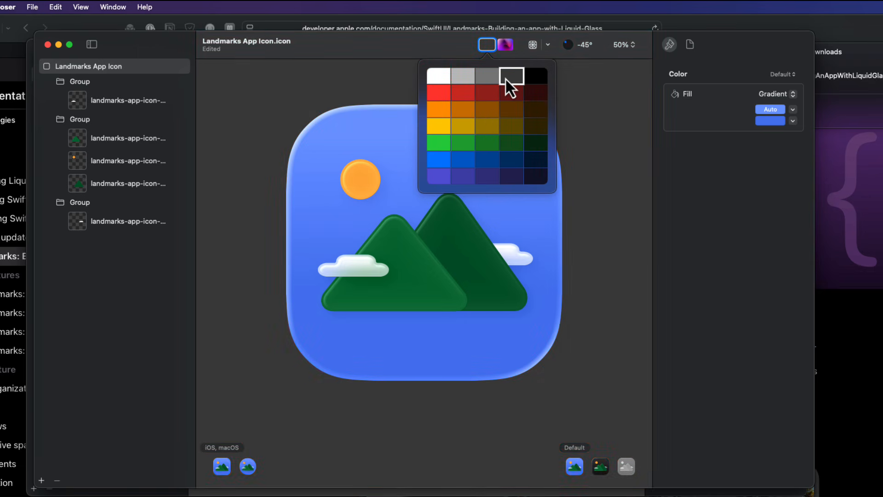
left_click(488, 79)
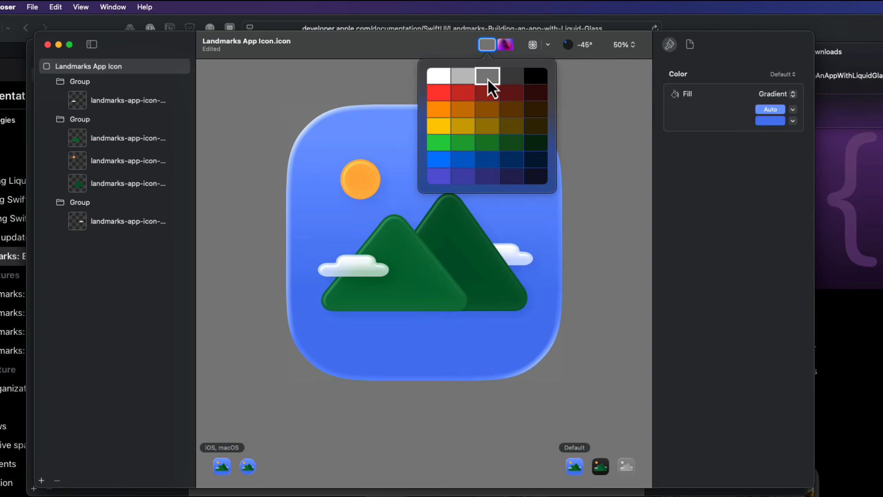
left_click(383, 87)
- Show an image behind the icon on the canvas, trying the pink-purple gradient and settling on the blue-green one
left_click(505, 45)
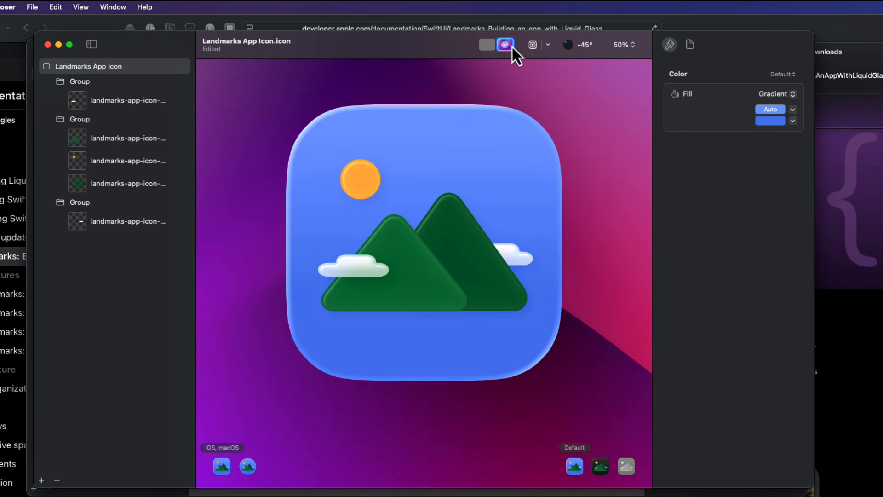
left_click(512, 47)
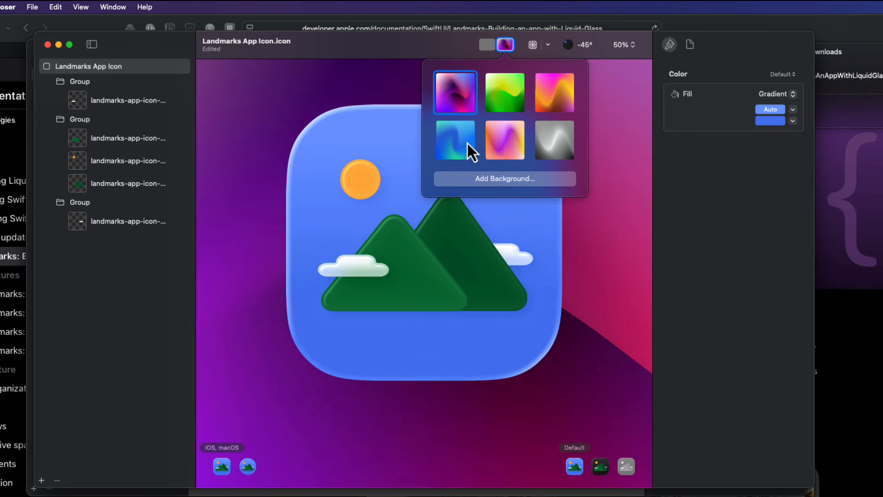
left_click(491, 138)
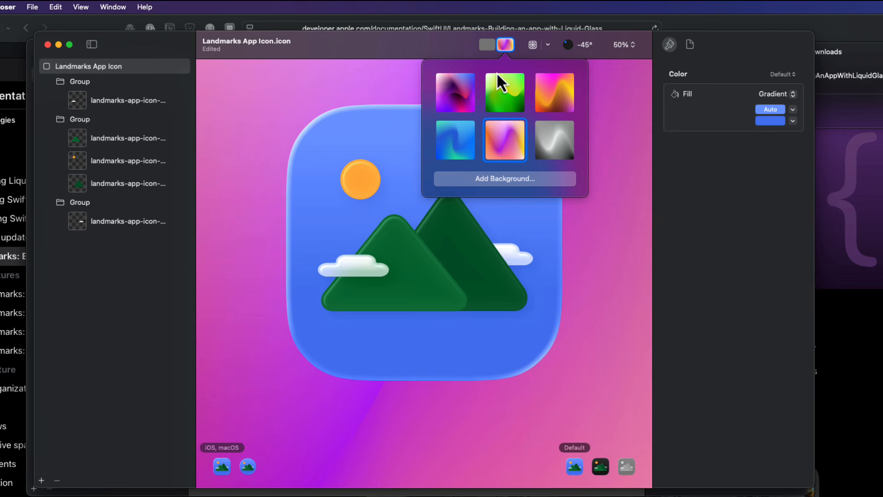
left_click(454, 129)
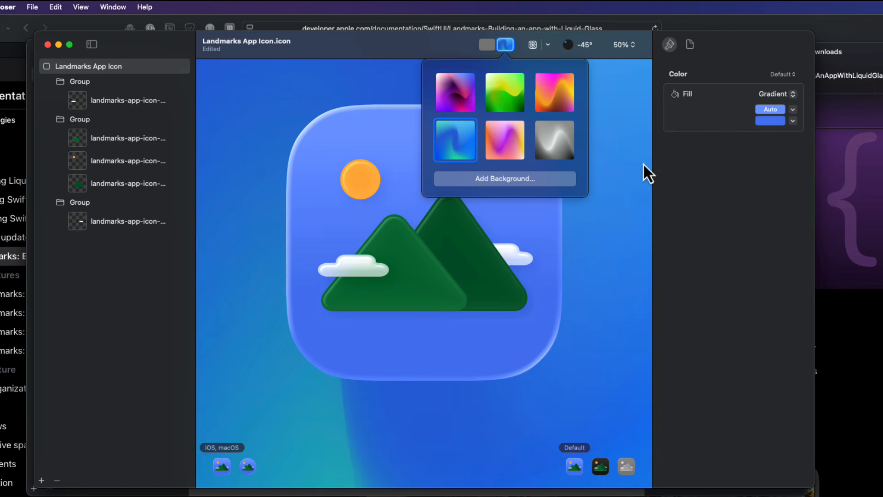
left_click(708, 157)
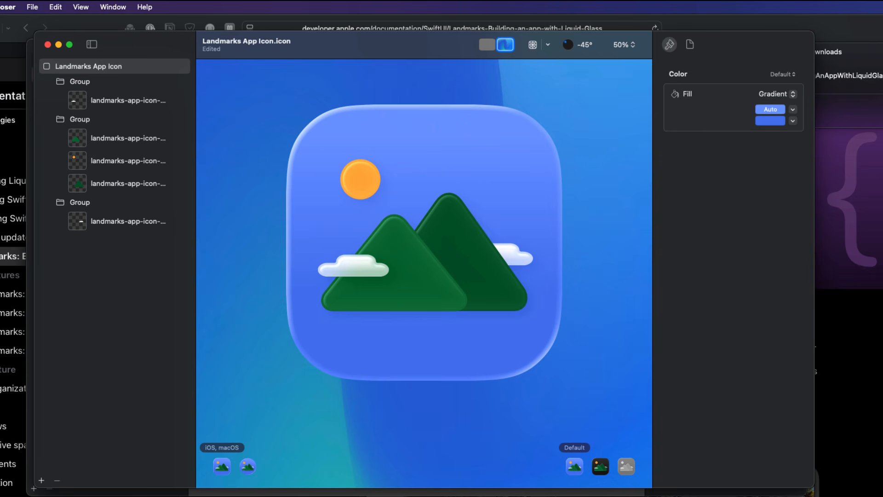
- Examine the layer groups and the properties of the front cloud layer and the last mountain layer in the middle group
left_click(110, 119)
left_click(111, 202)
left_click(111, 105)
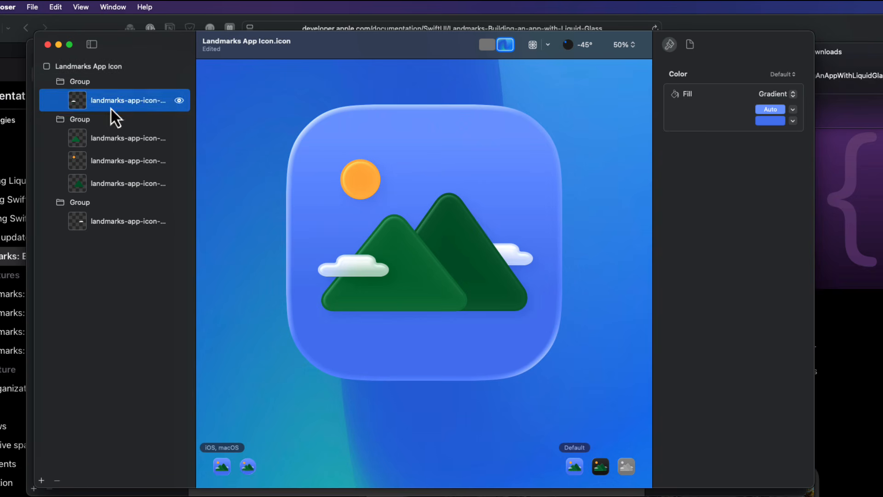
left_click_drag(111, 102, 97, 88)
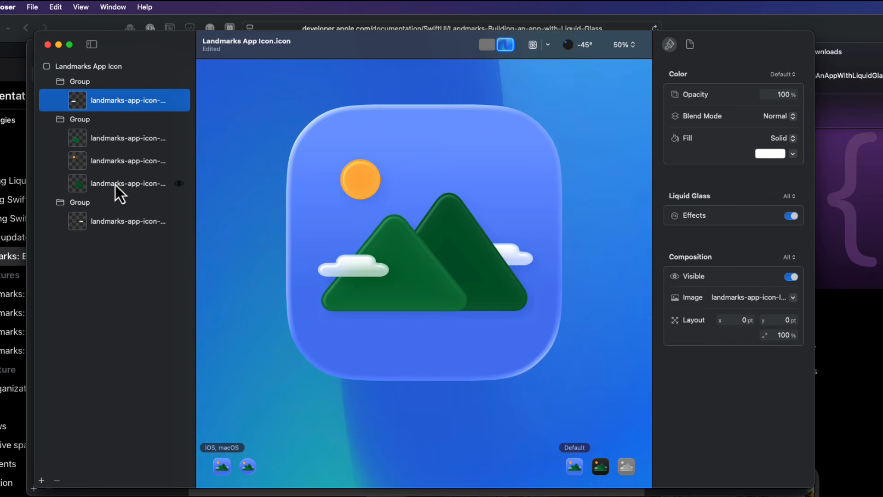
mouse_move(115, 185)
left_mouse_down()
mouse_move(115, 120)
mouse_move(118, 190)
left_mouse_up()
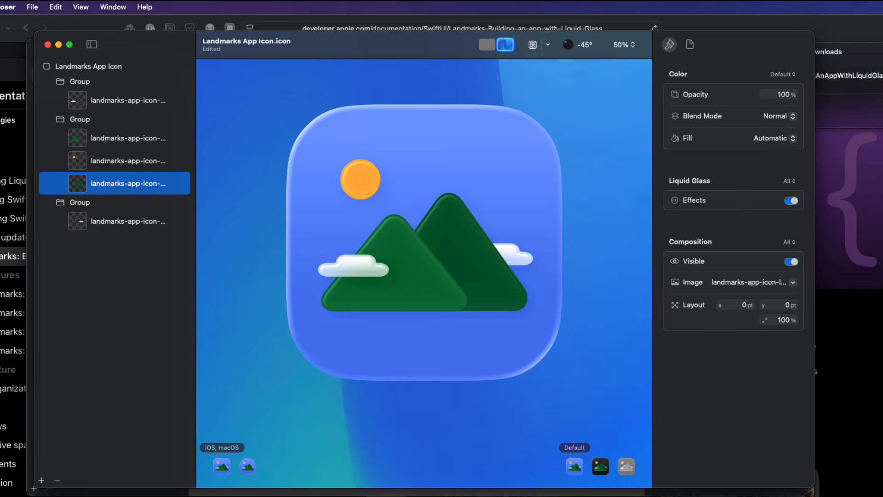
- Preview the icon in its watchOS shape, return to iOS, macOS, and view its Dark and Mono appearances
left_click(244, 470)
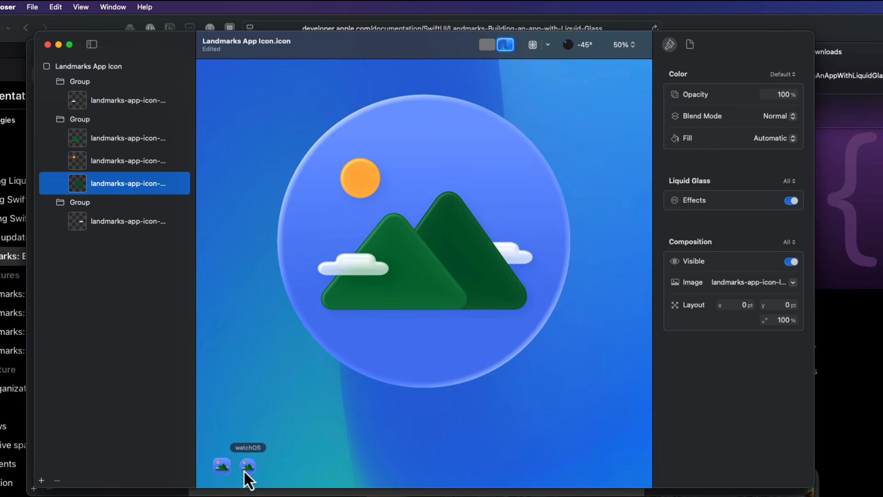
left_click(223, 470)
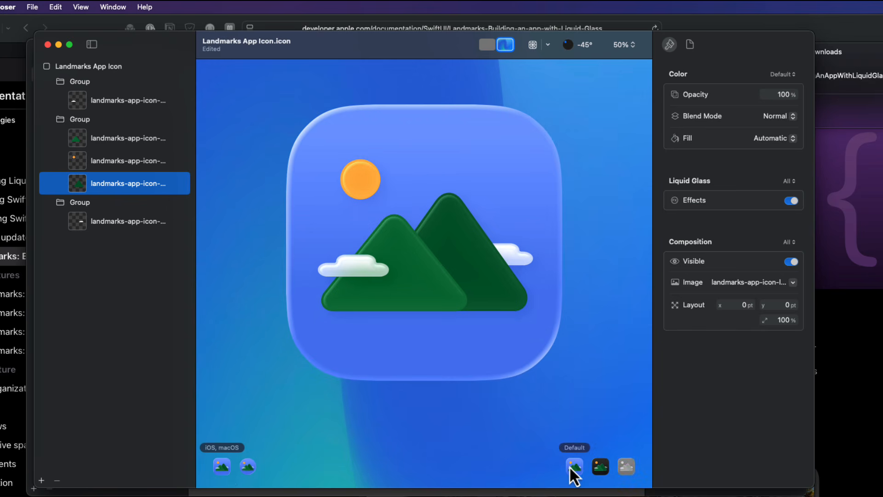
left_click(603, 470)
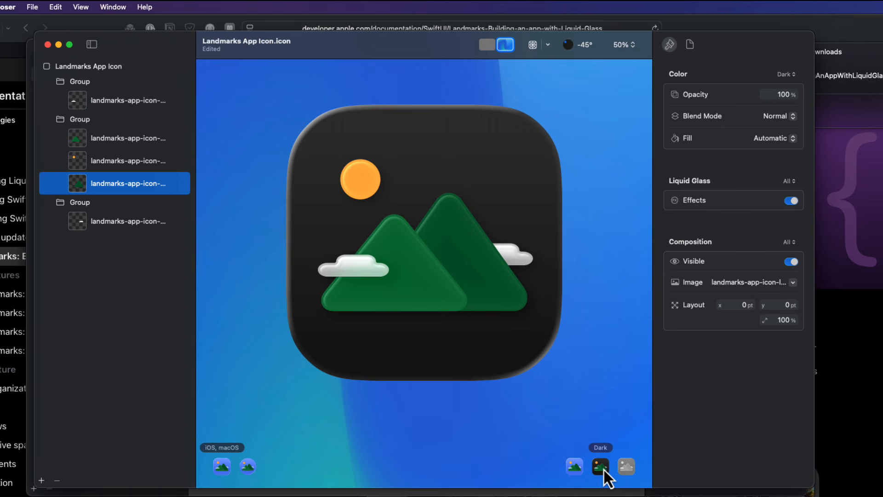
left_click(628, 467)
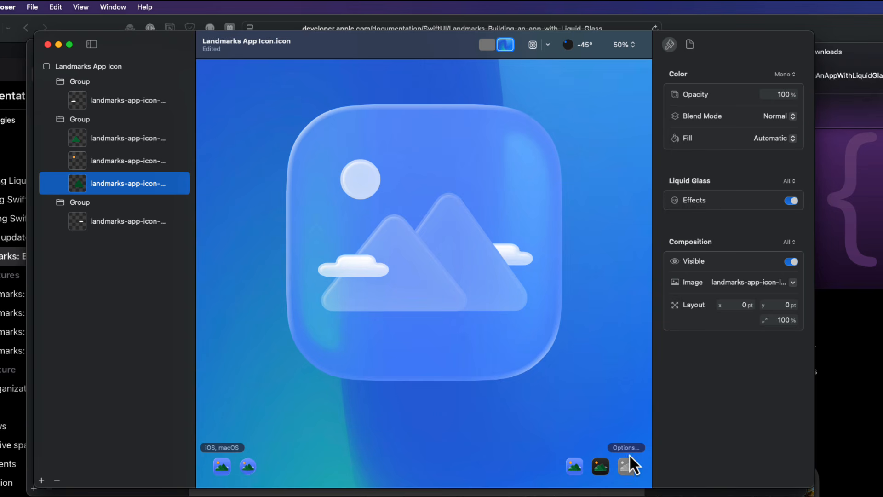
- Try the Dark variant and a pale yellow tint for the Mono preview, returning it to Light with Tinted off
left_click(630, 450)
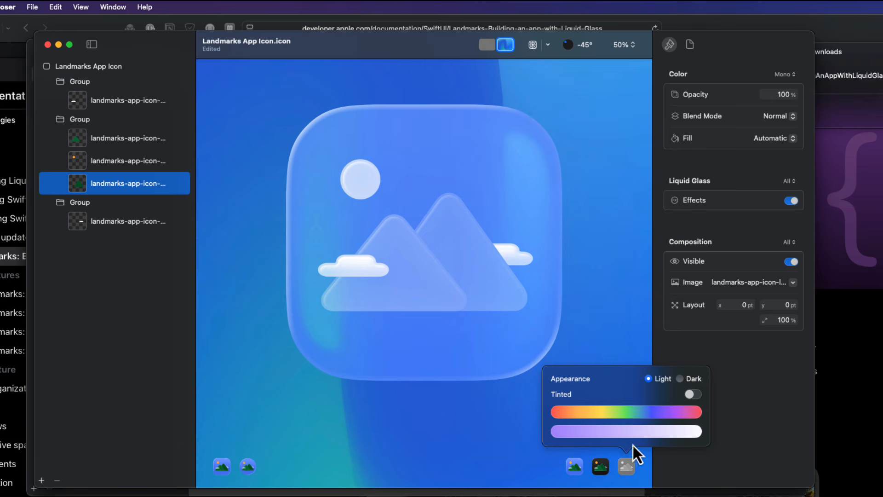
left_click(679, 382)
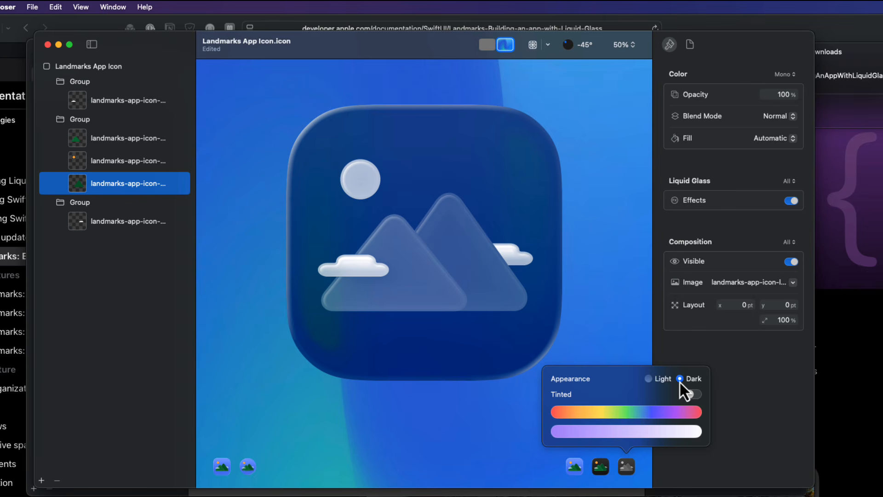
left_click(649, 380)
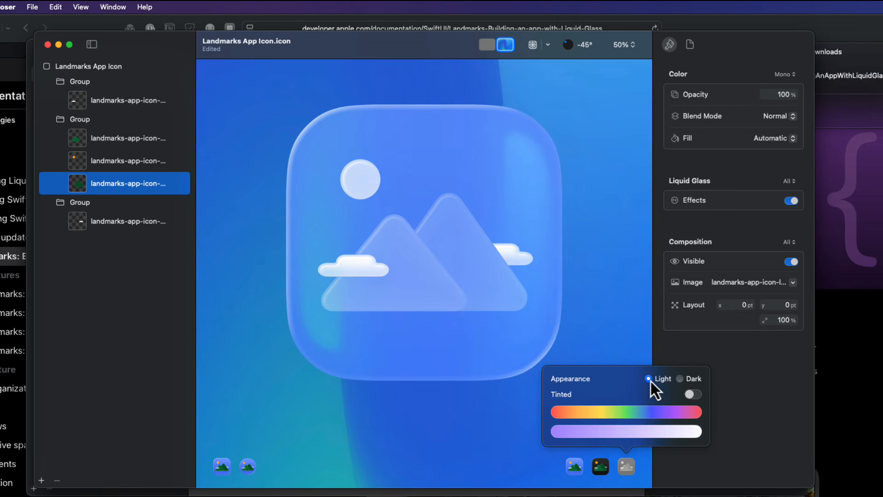
left_click(693, 395)
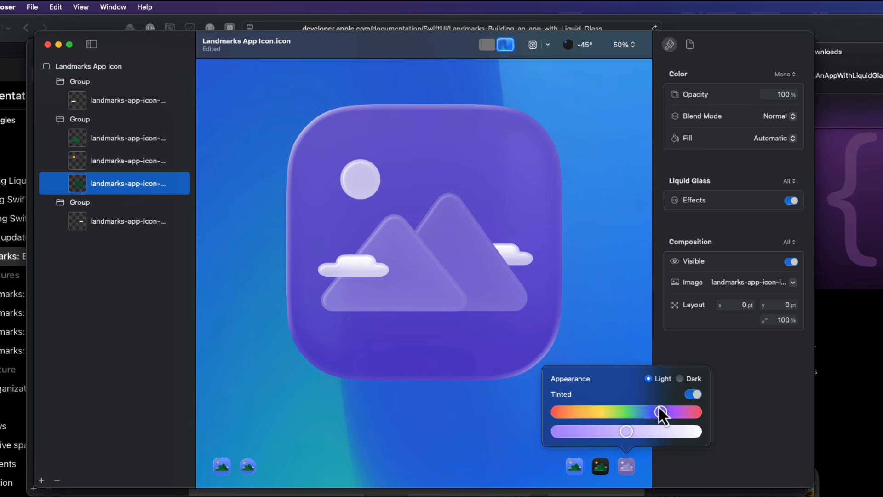
left_click_drag(661, 408, 658, 434)
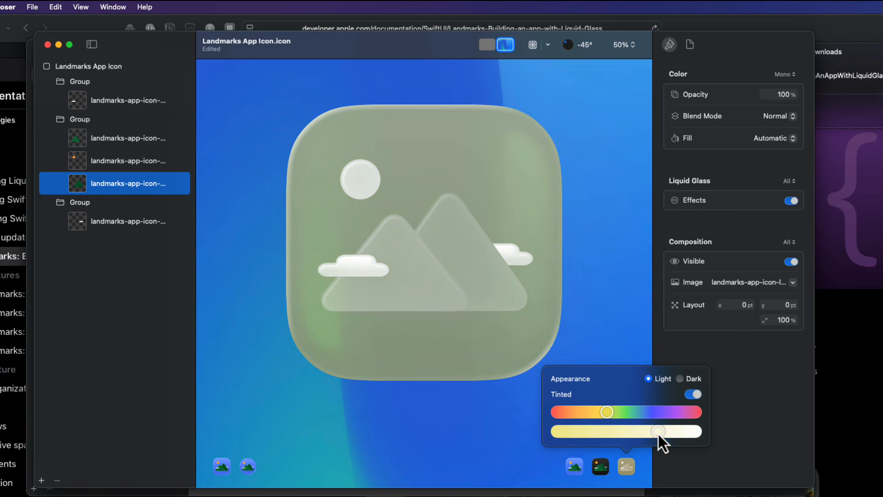
left_click(690, 394)
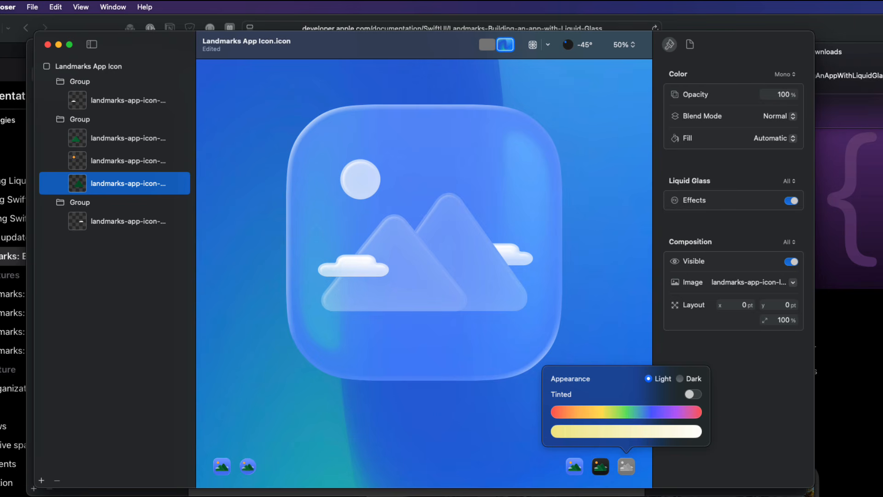
- In the document's platform settings, try Unique for iOS, macOS before restoring Shared, and turn off watchOS
left_click(694, 48)
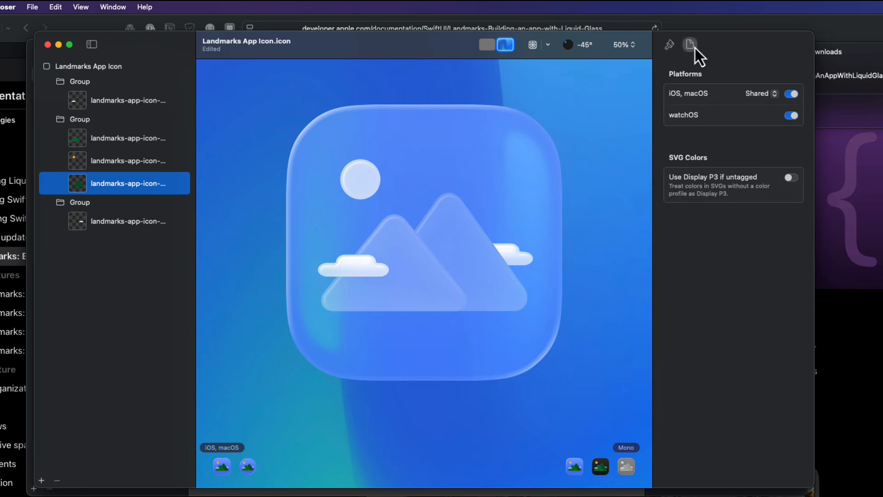
left_click(763, 96)
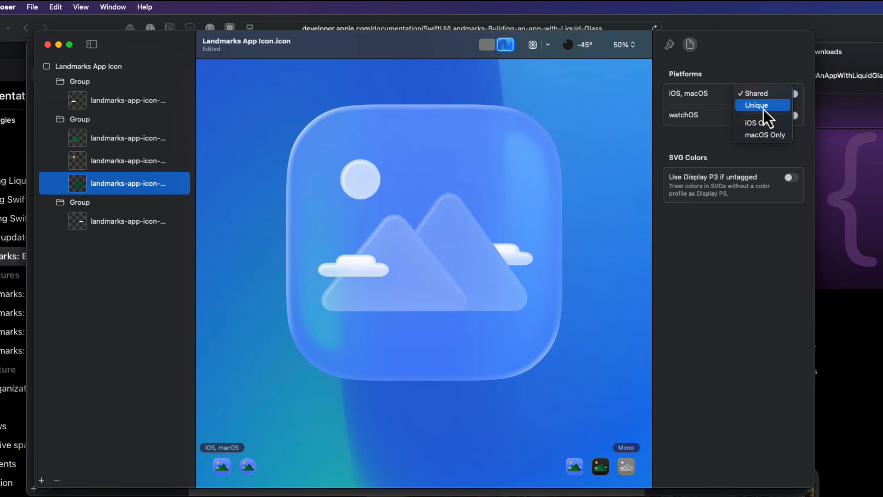
left_click(764, 109)
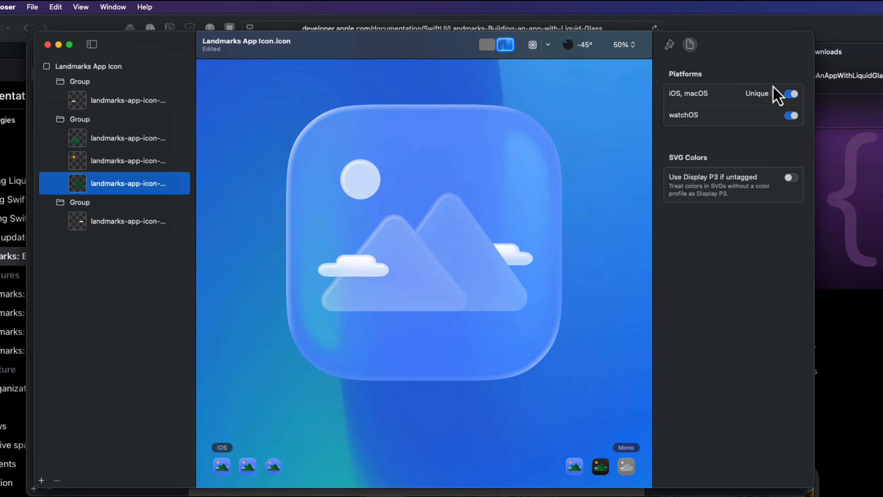
left_click(767, 99)
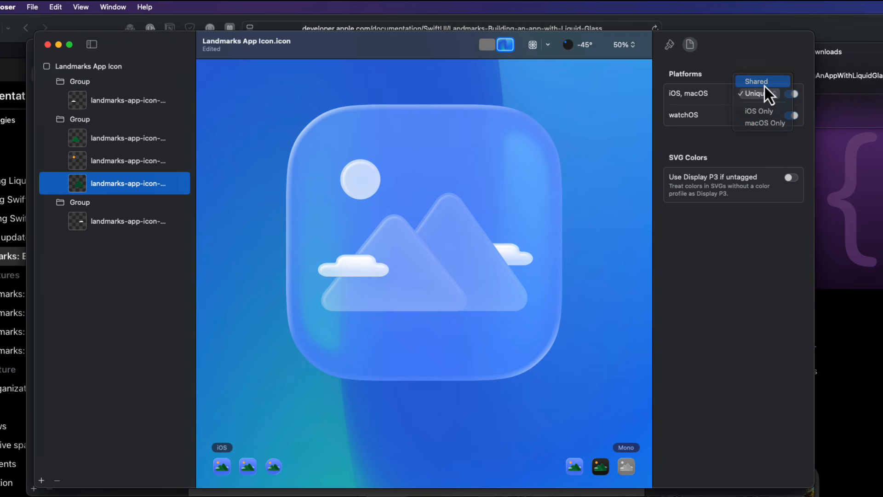
left_click(764, 86)
left_click(790, 116)
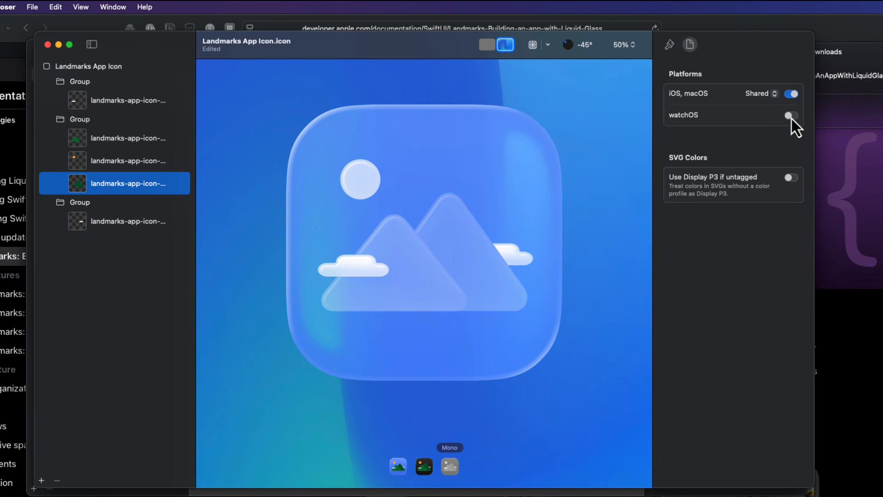
- Turn the watchOS platform back on and show the icon's Default appearance
left_click(791, 116)
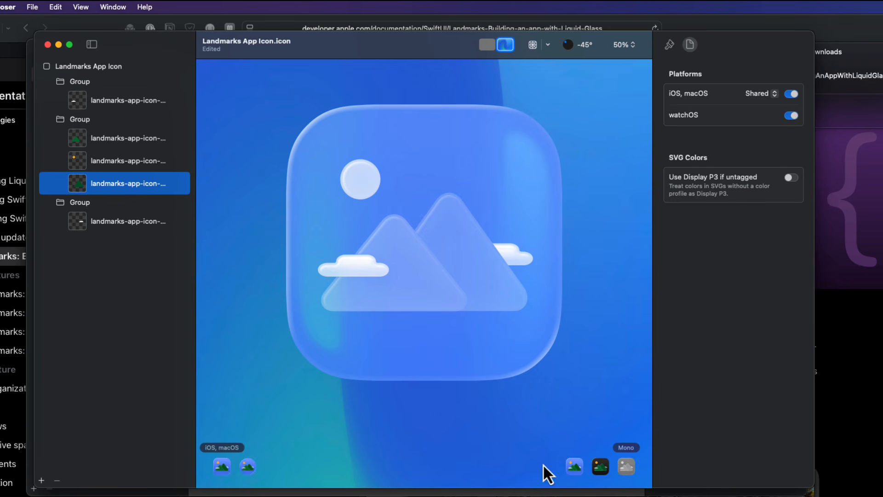
left_click(575, 466)
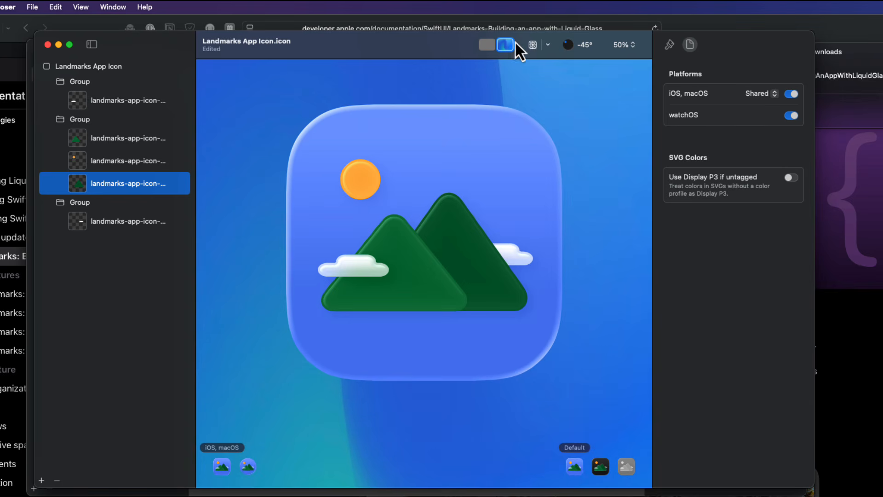
- Preview the icon grid over the Default and Dark appearances, try its Light grid style, and hide the grid again
left_click(532, 47)
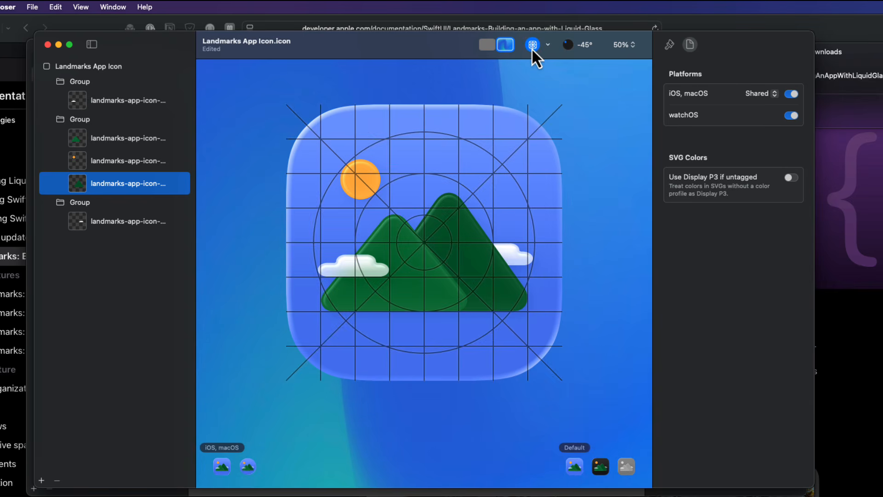
left_click(601, 466)
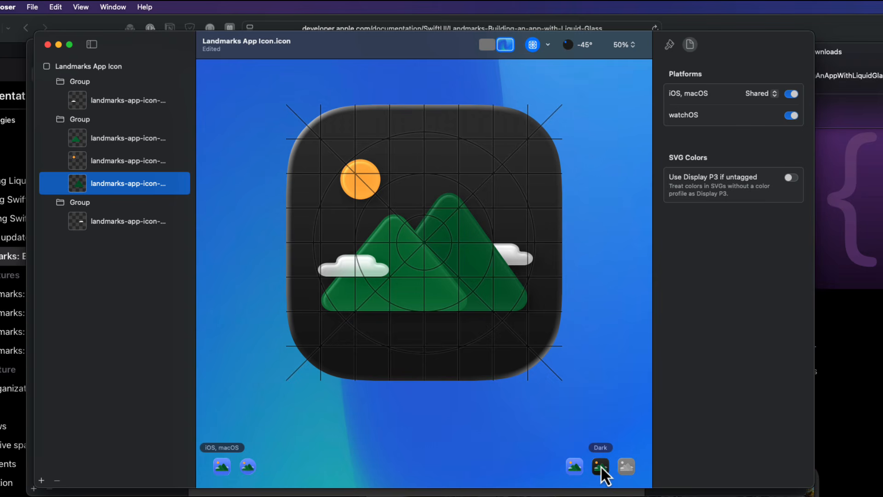
left_click(549, 46)
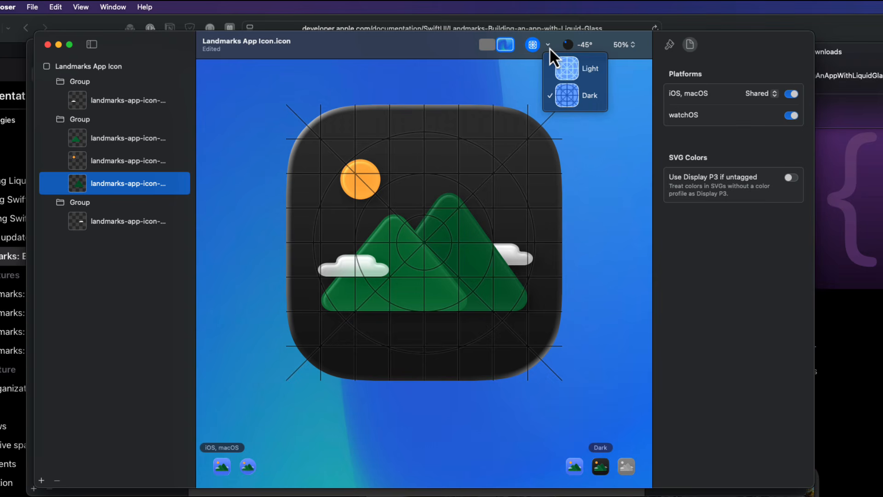
left_click(559, 67)
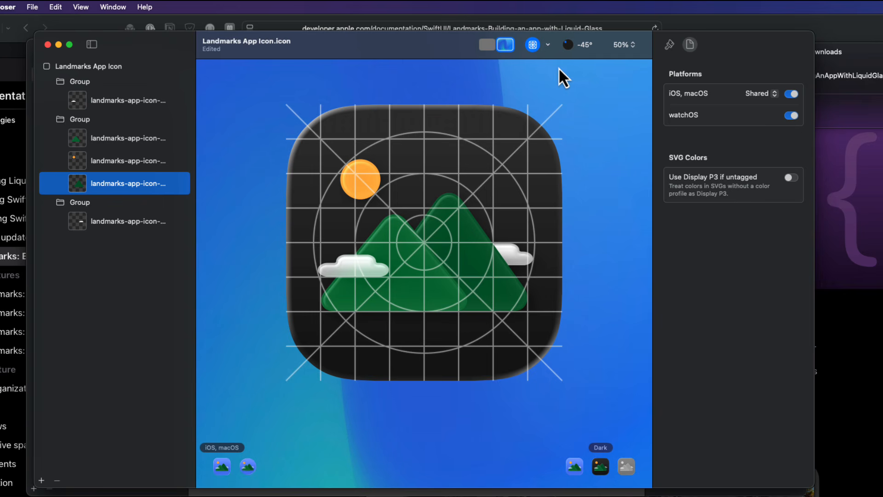
left_click(531, 48)
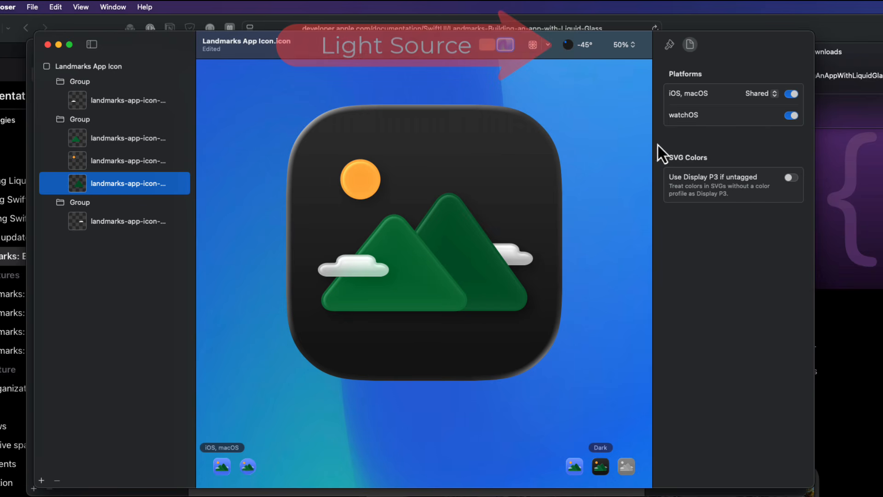
- Return to the Default appearance and examine the properties of the front cloud layer and its group
left_click(117, 103)
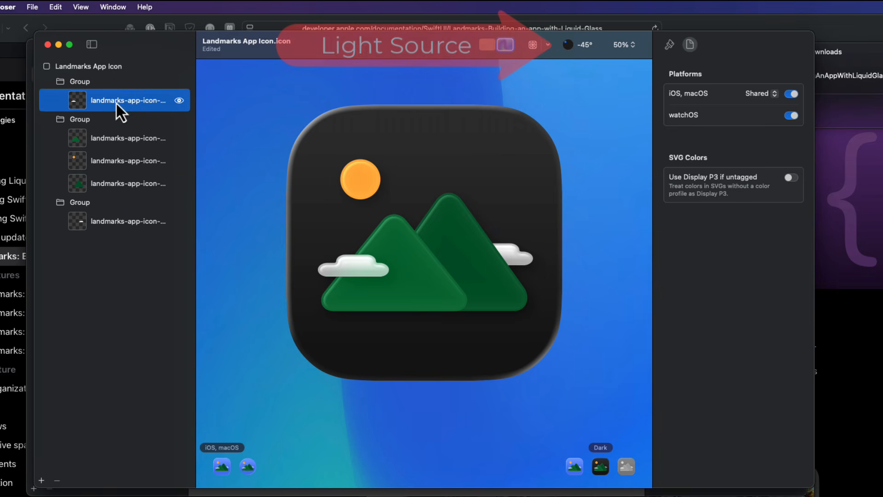
left_click(575, 469)
left_click(667, 45)
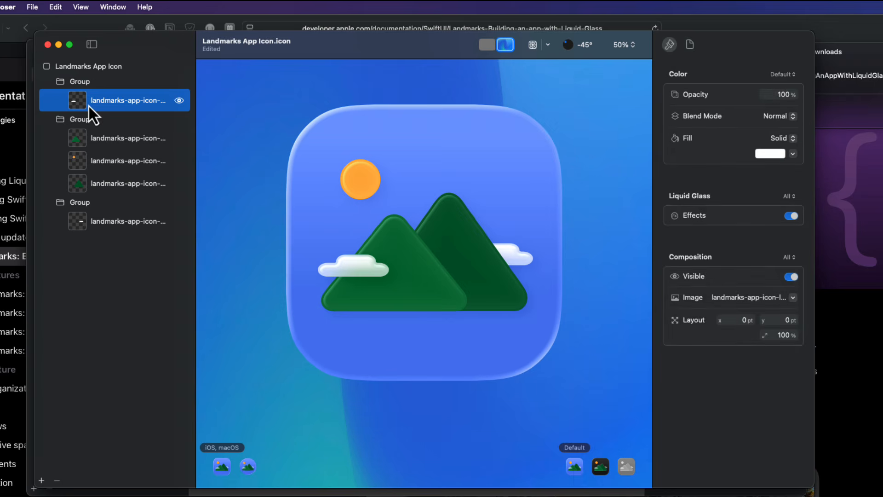
left_click(79, 85)
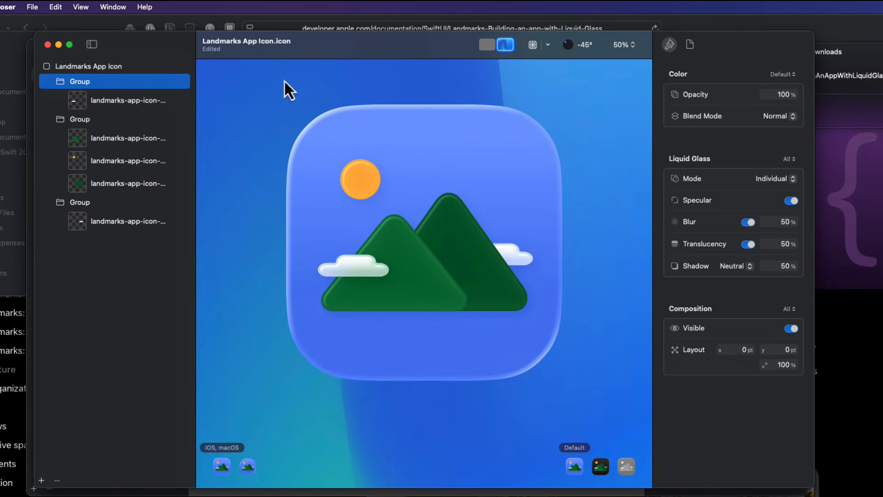
- Add landmarks-app-icon-layer-1.svg through landmarks-app-icon-layer-5.svg to the Untitled icon from the Assets folder inside the Landmarks App Icon.icon package in Finder
left_click(122, 6)
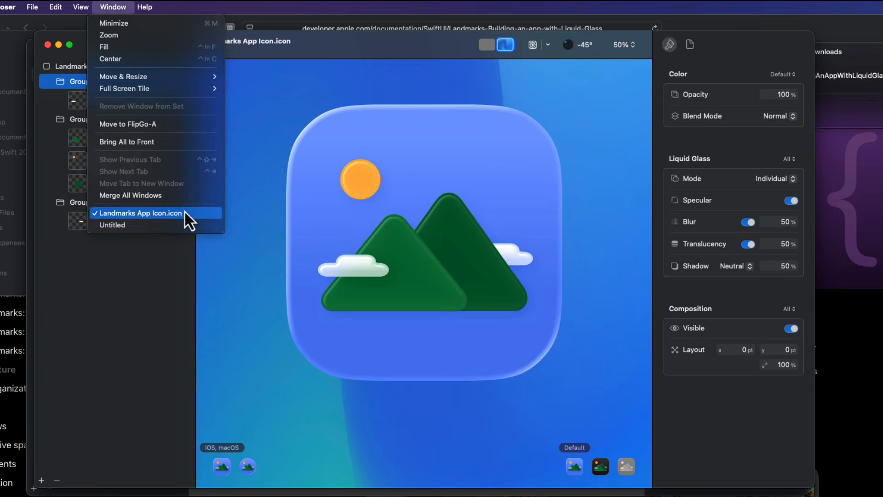
left_click(133, 225)
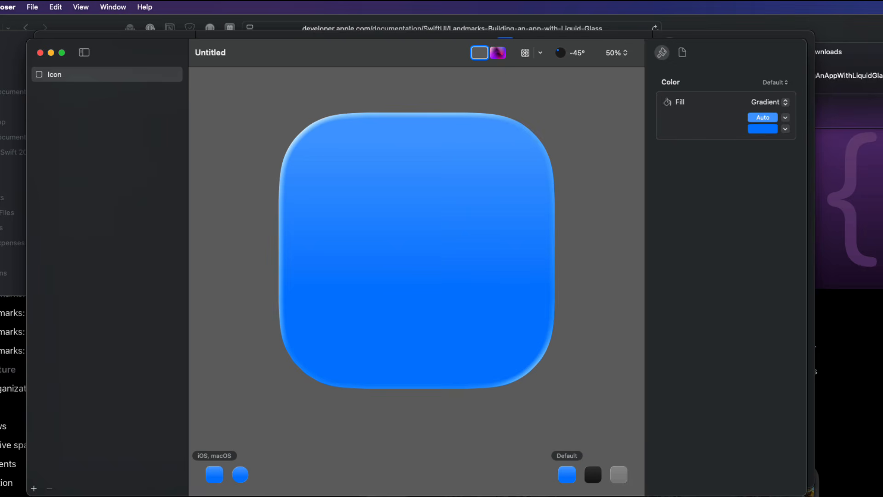
key("super+Tab")
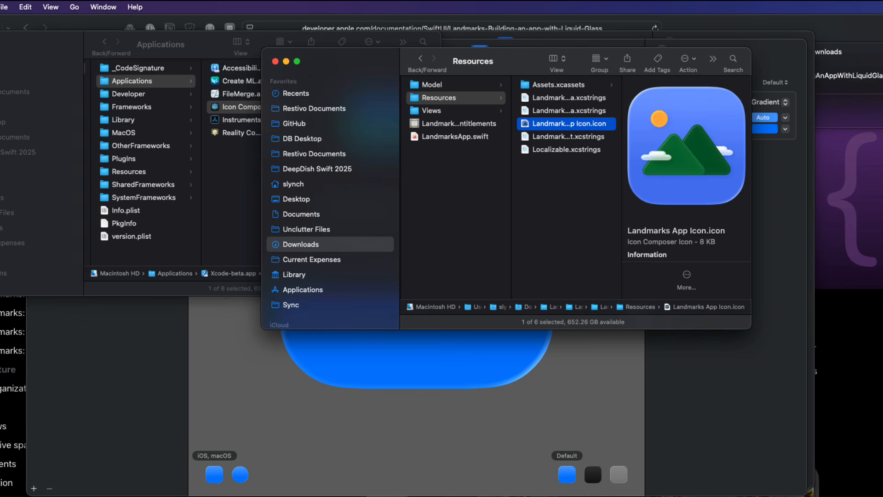
right_click(549, 132)
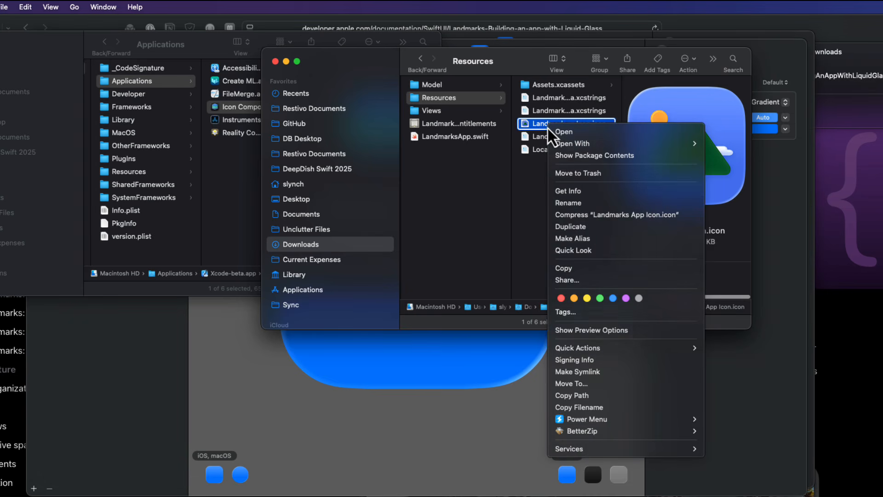
left_click(574, 161)
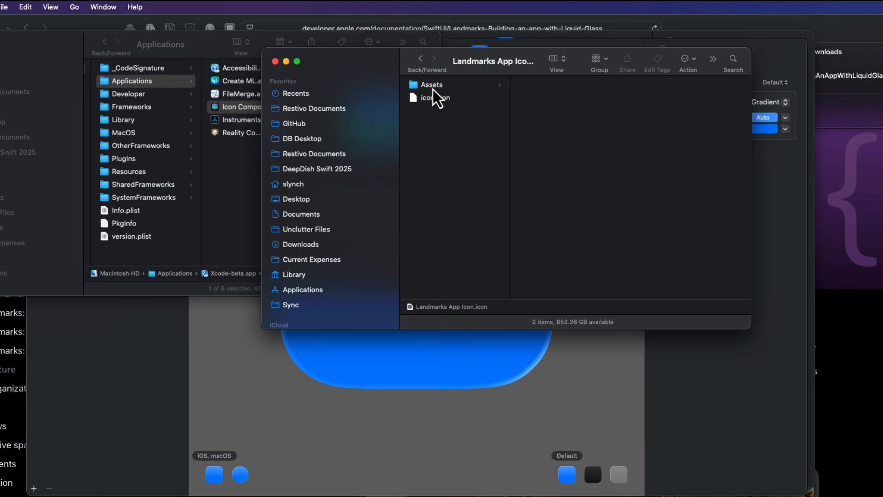
left_click(432, 88)
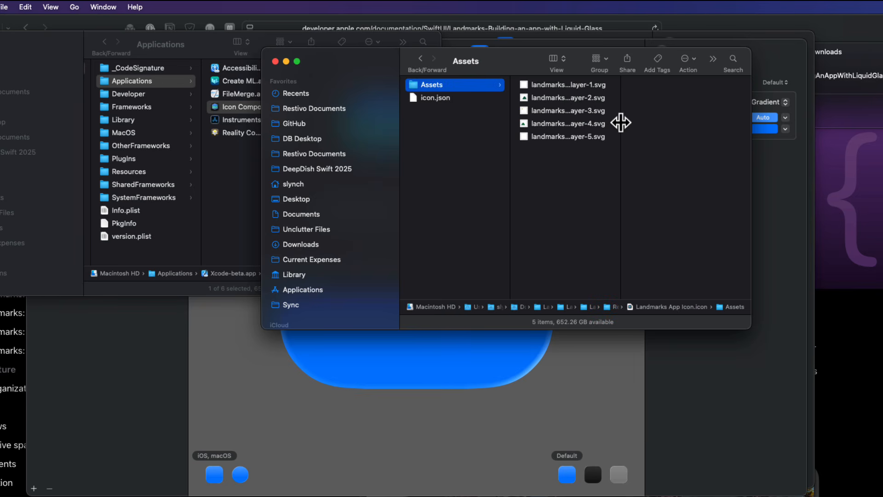
left_click_drag(620, 122, 680, 123)
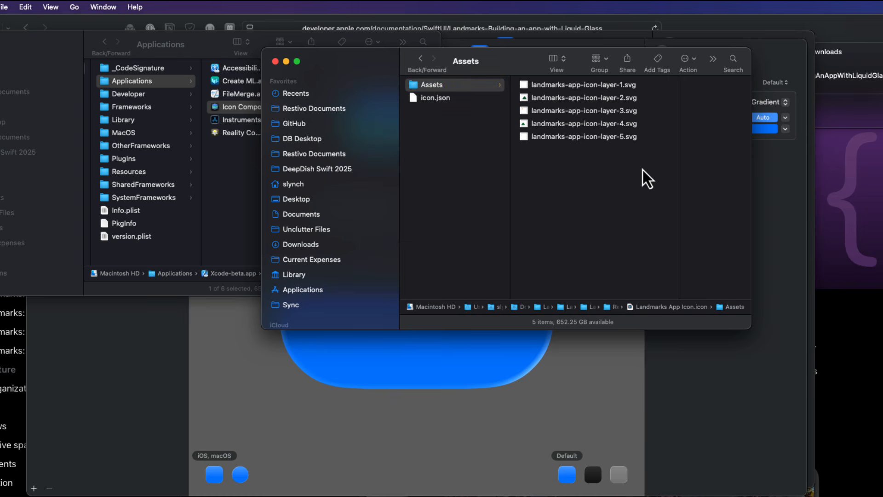
left_click_drag(646, 178, 549, 94)
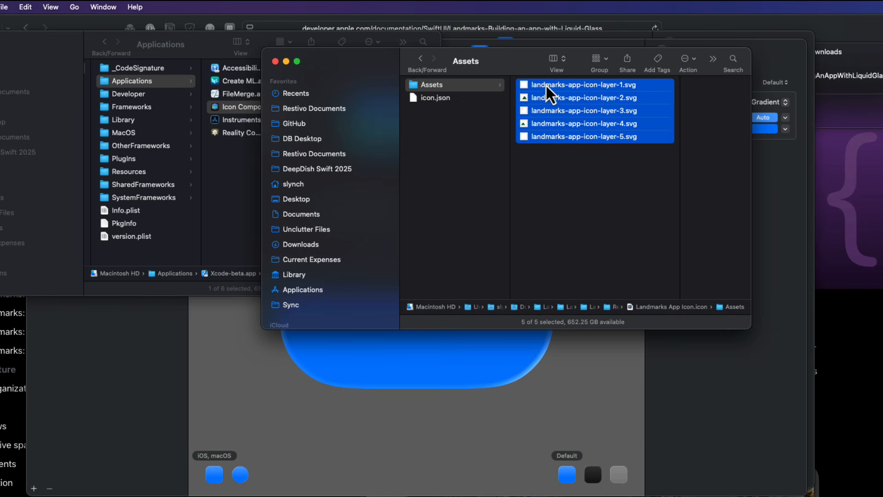
left_click_drag(548, 92, 151, 342)
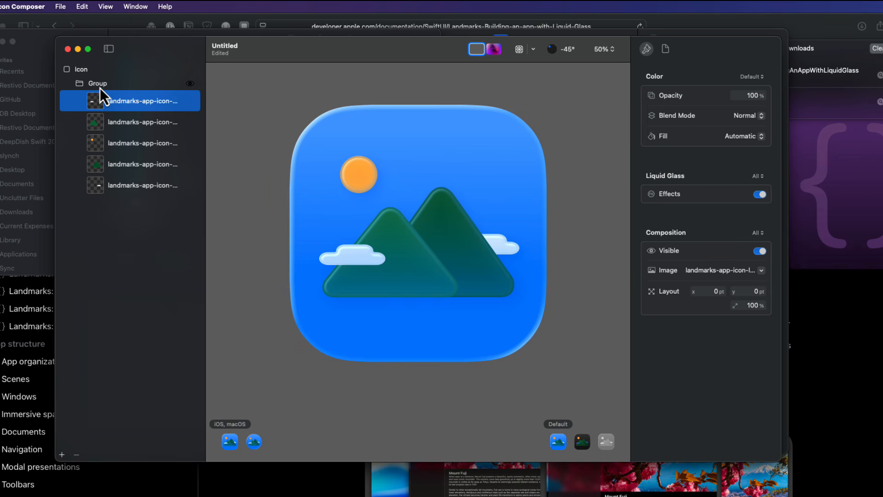
- Add two empty groups above the group that holds the imported layers
left_click(62, 455)
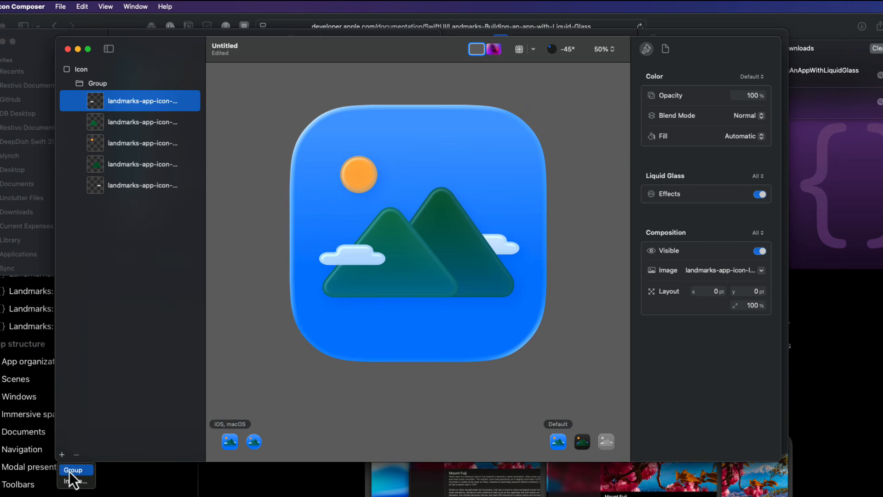
left_click(70, 470)
left_click(62, 455)
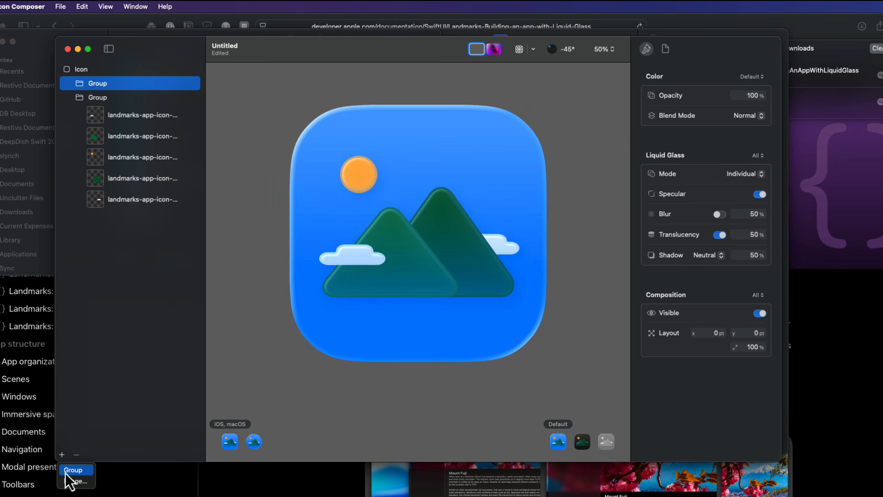
left_click(65, 473)
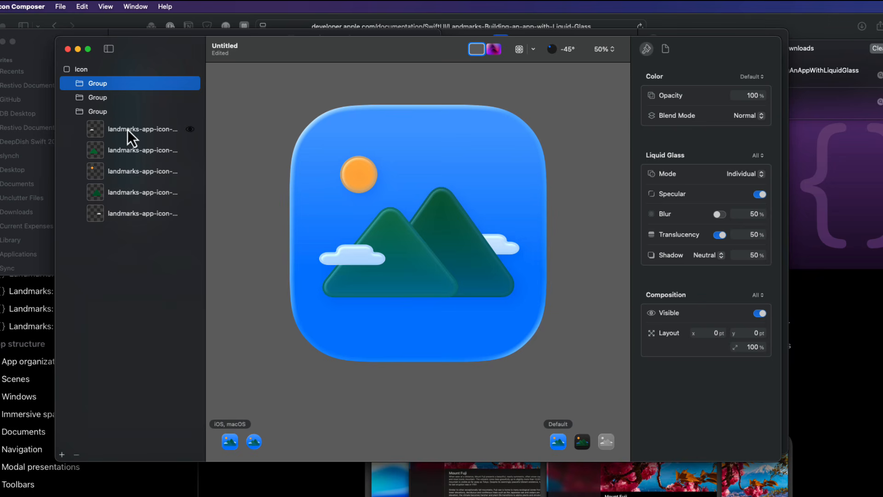
- Move the front cloud layer into the first group and the two mountain layers and the sun into the middle group
left_click_drag(128, 129, 124, 89)
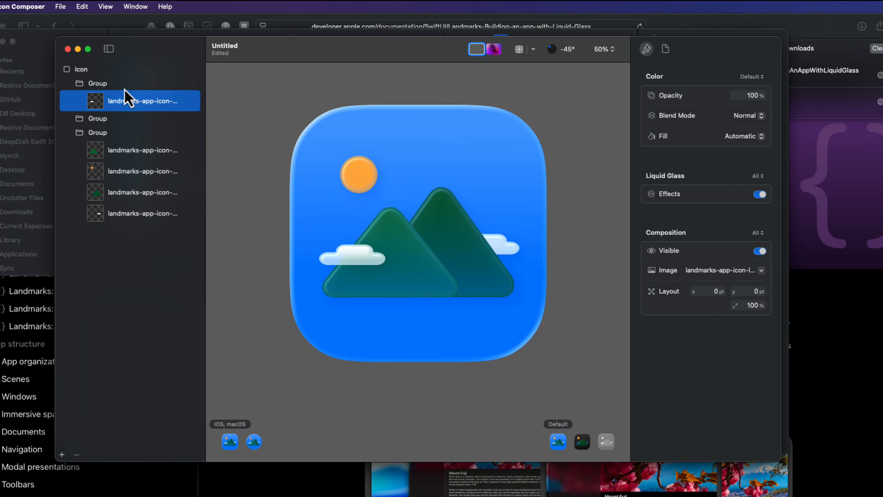
left_click(114, 151)
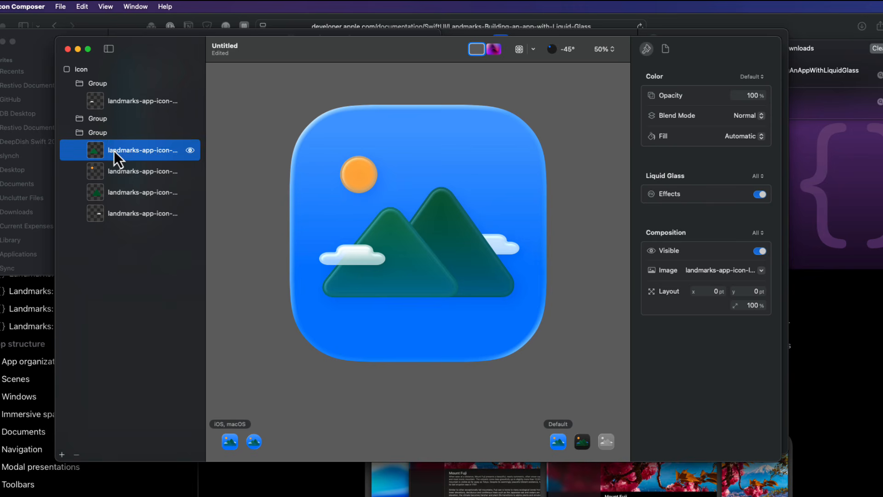
left_click(129, 192, "shift")
left_click_drag(128, 169, 127, 121)
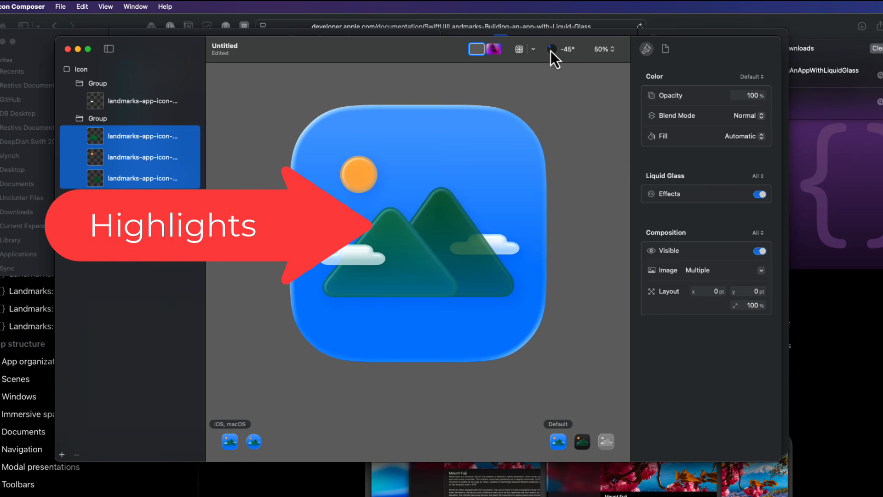
- Try a different light source angle for the icon's highlights and restore it to -45°
mouse_move(552, 50)
left_mouse_down()
mouse_move(561, 54)
mouse_move(550, 56)
mouse_move(547, 46)
left_mouse_up()
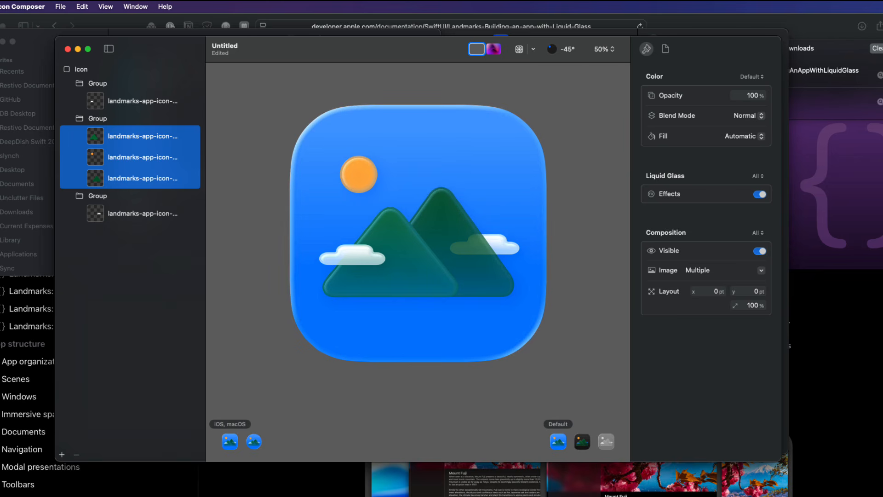
- Try the front cloud group's opacity and the Darken blend mode, restoring 100% opacity and Normal
left_click(101, 83)
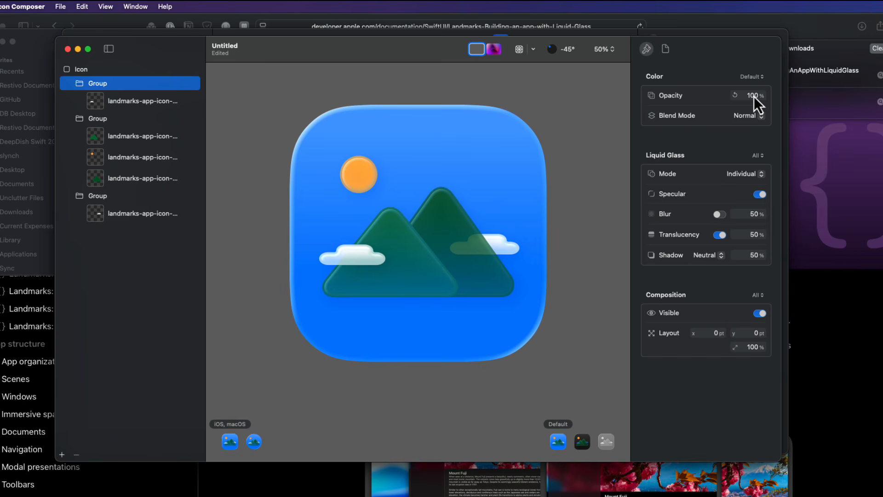
left_click_drag(754, 96, 758, 62)
left_click(755, 118)
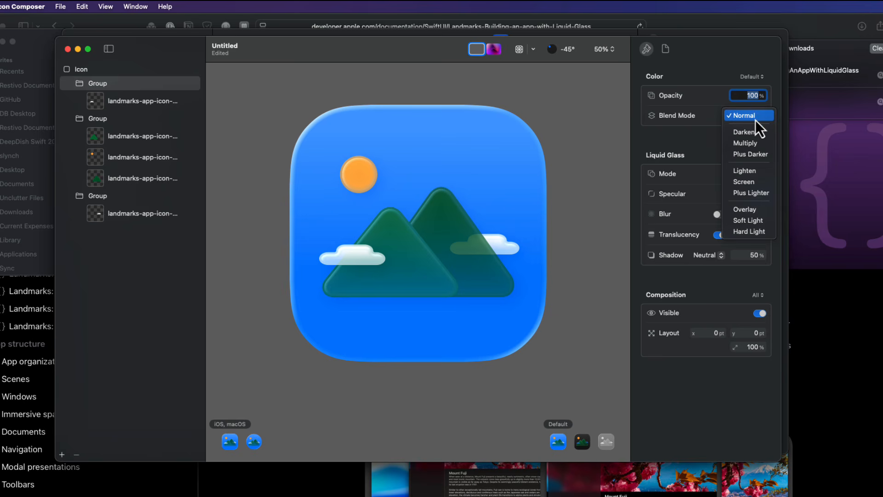
left_click(755, 120)
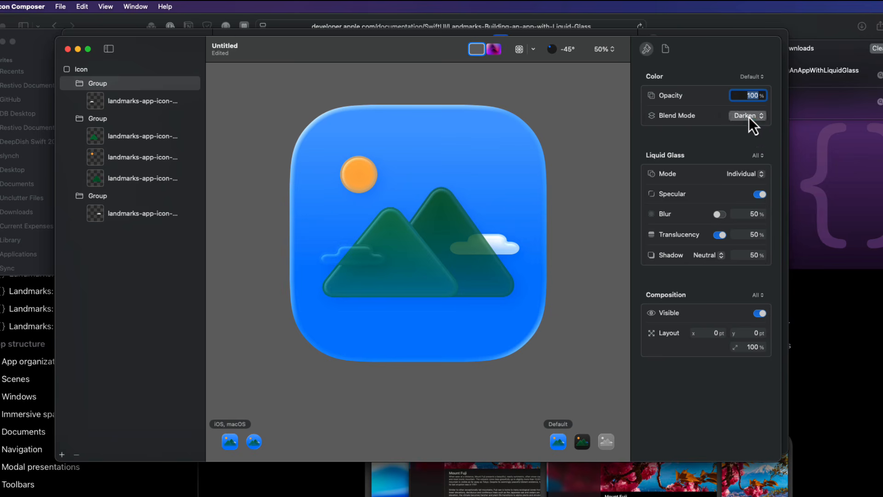
left_click(749, 116)
left_click(749, 99)
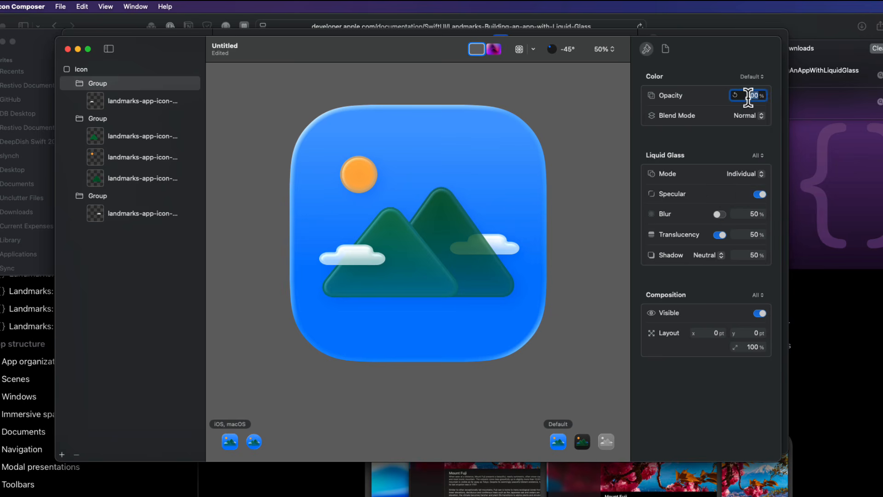
- For the front cloud group, keep the Liquid Glass mode Individual, try Specular off and back on, and turn on Blur
left_click(749, 177)
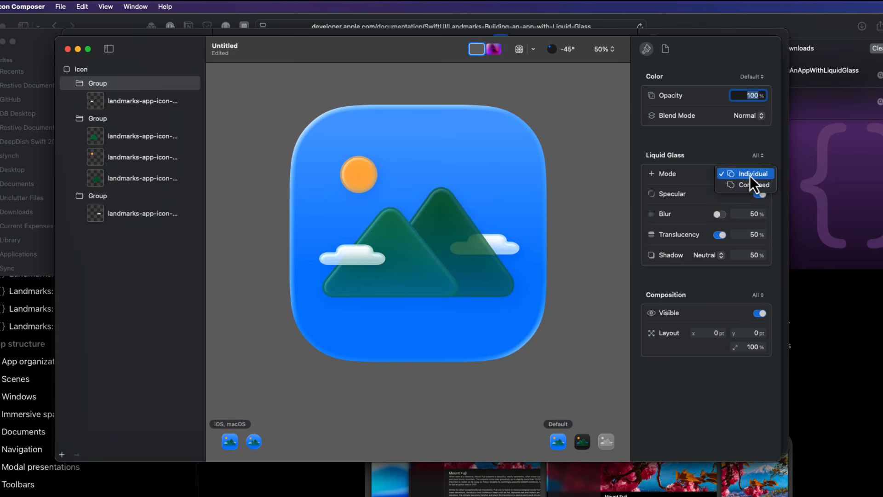
left_click(748, 172)
left_click(759, 199)
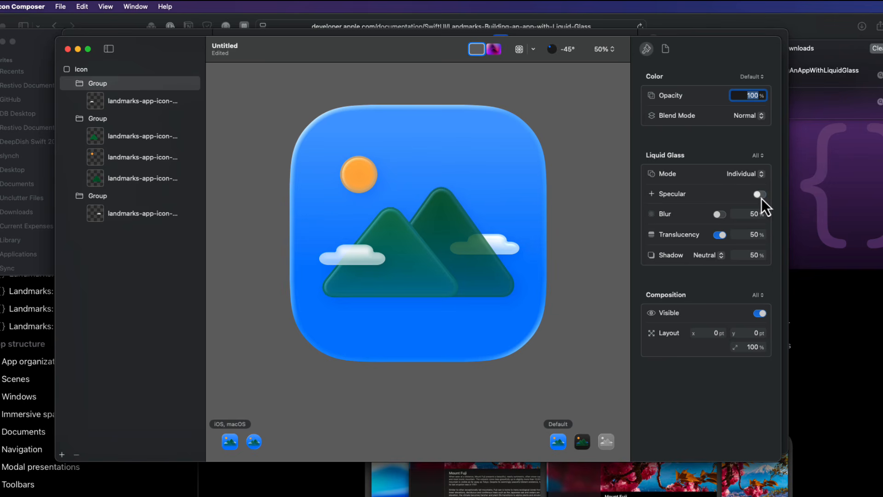
left_click(760, 195)
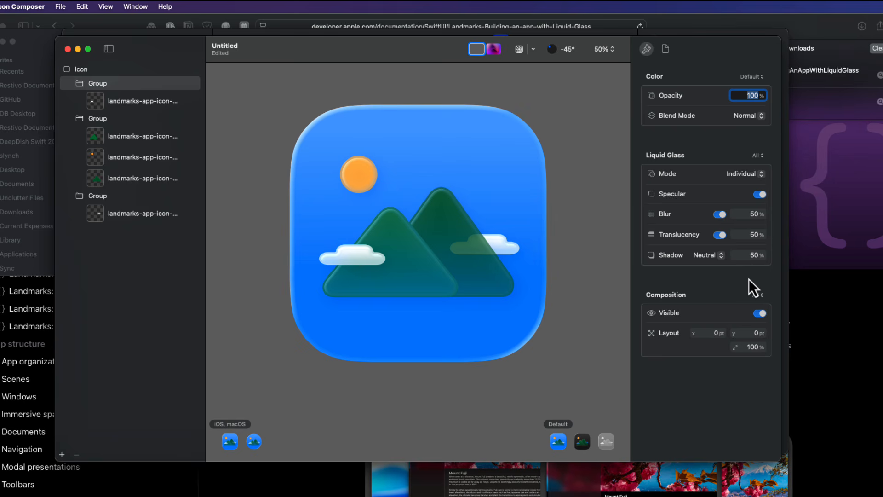
- For the middle group of mountains and sun, try Combined mode, return to Individual, and turn off Translucency
left_click(97, 83)
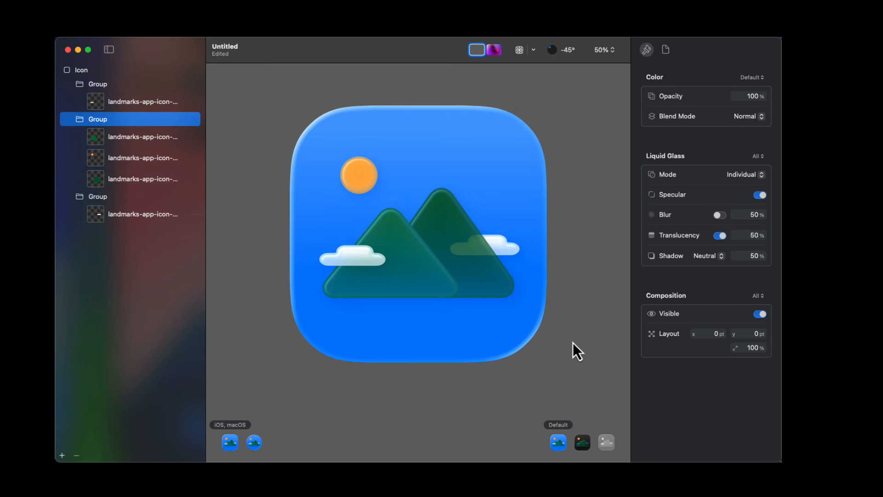
left_click(733, 178)
left_click(732, 185)
left_click(730, 177)
left_click(729, 168)
left_click(720, 235)
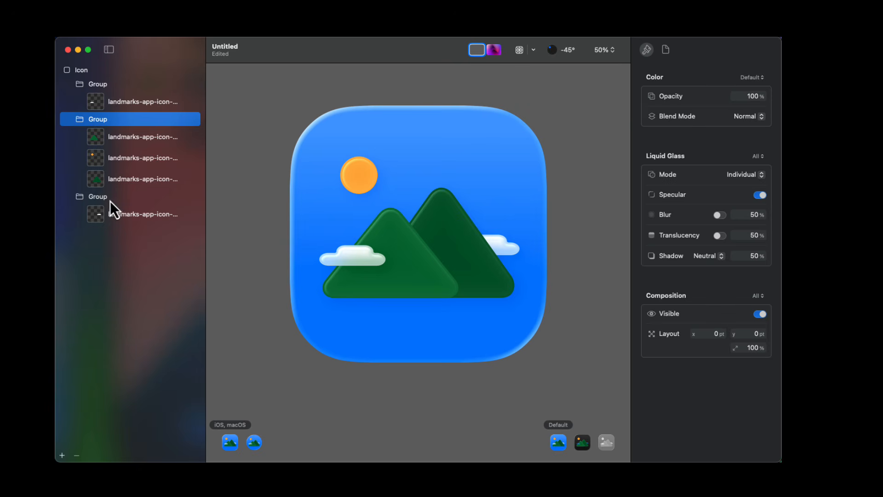
- Turn on the Liquid Glass Blur for the rear cloud group
left_click(98, 197)
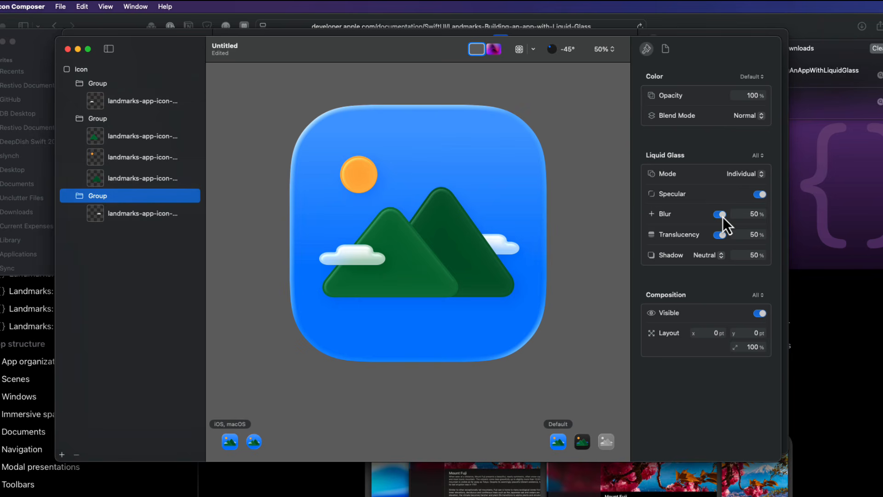
- In the Dark appearance, give the front cloud layer a Solid white fill
left_click(117, 101)
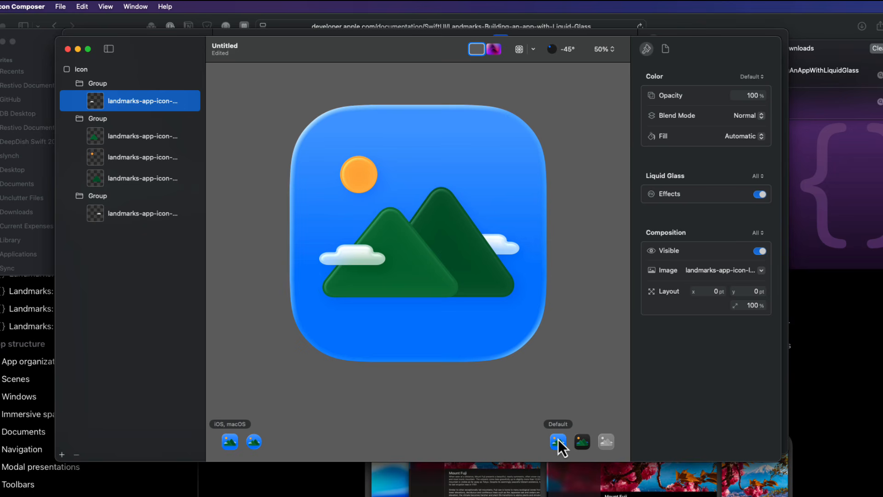
left_click(583, 445)
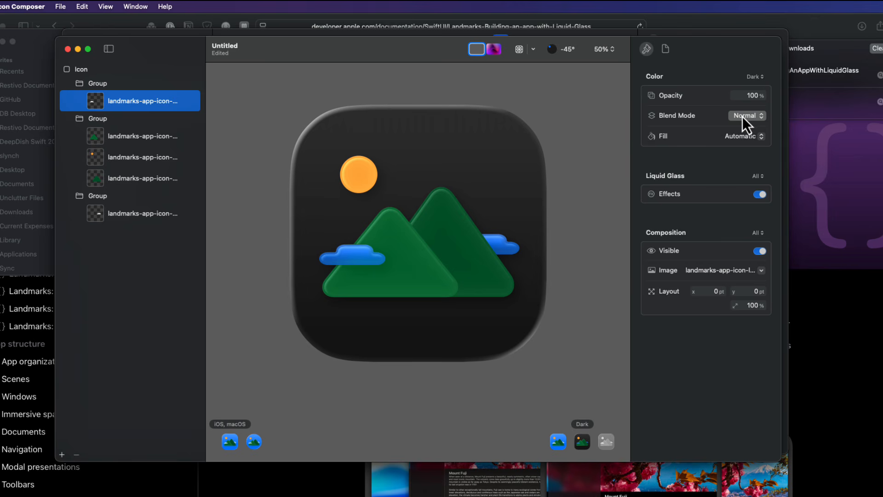
left_click(740, 137)
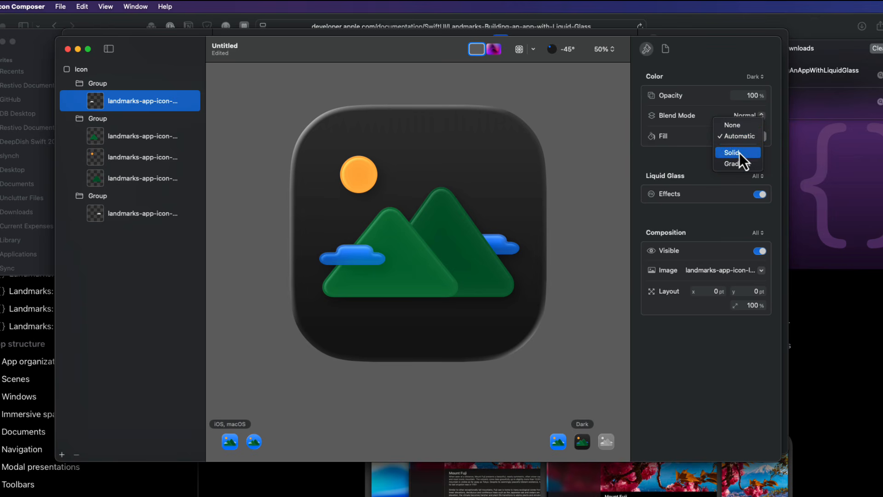
left_click(739, 153)
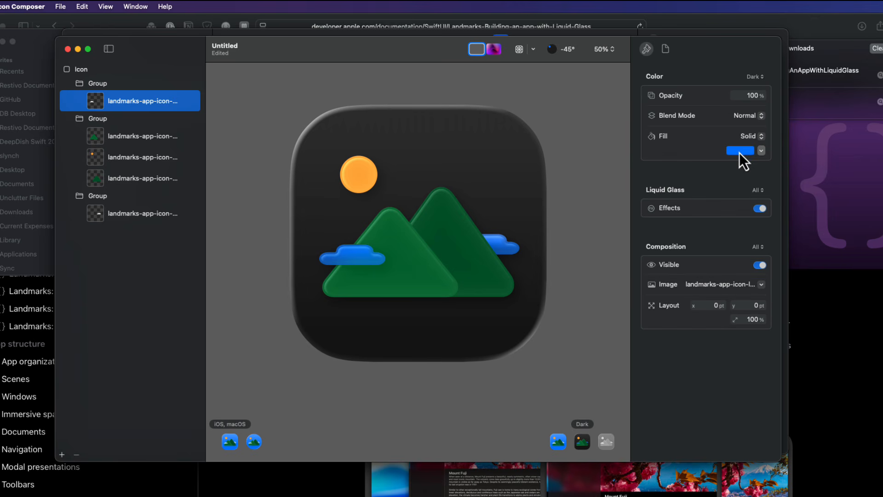
left_click(739, 152)
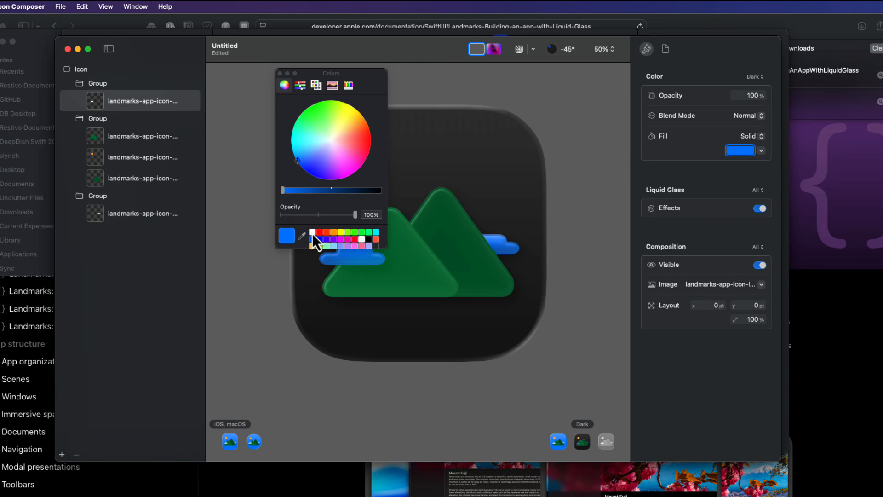
left_click(313, 232)
- Give the rear cloud layer a Solid white fill in the Dark appearance too, and close the color picker
left_click(146, 214)
left_click(741, 136)
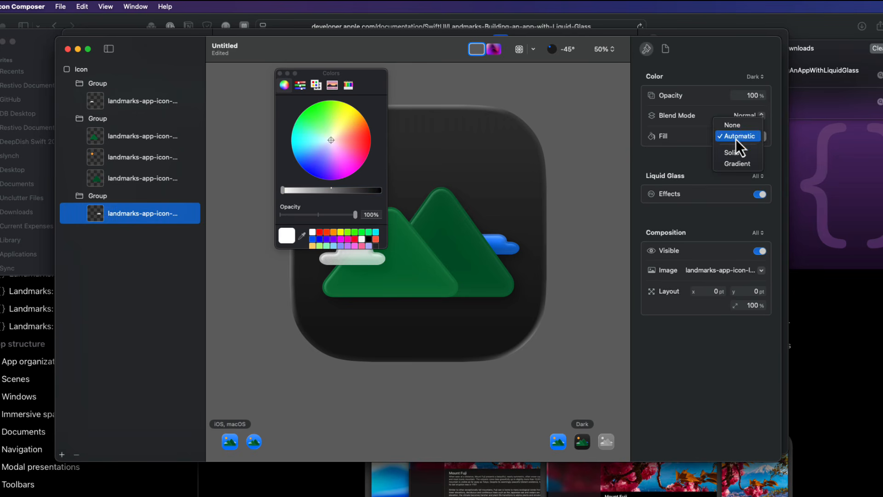
left_click(738, 149)
left_click(738, 152)
left_click(312, 232)
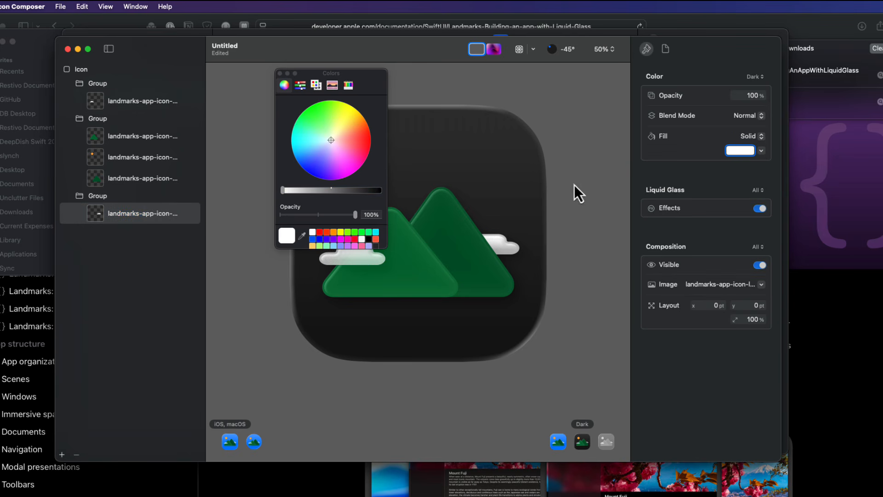
left_click(280, 74)
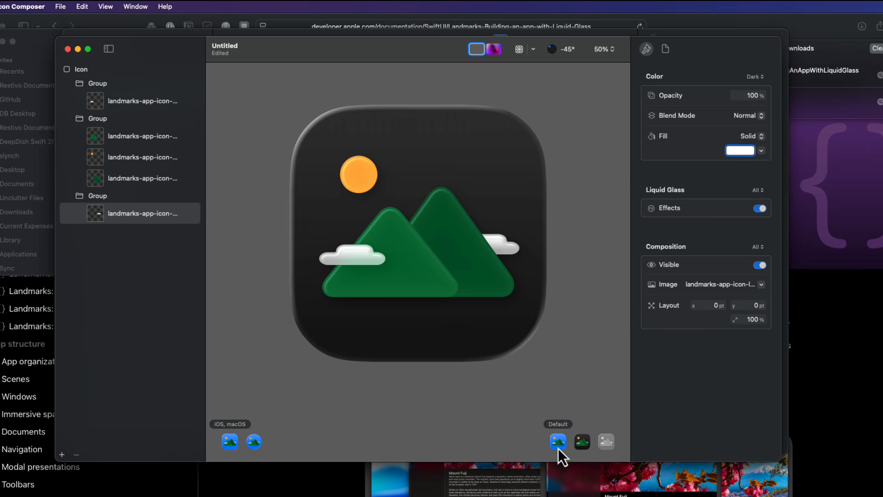
- Preview the icon in the Default, Dark and Mono appearances, ending on Default
left_click(558, 448)
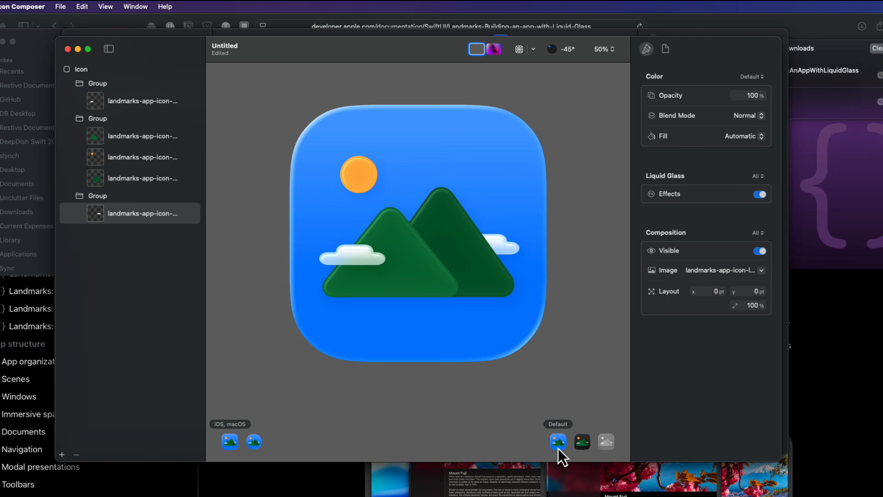
left_click(582, 442)
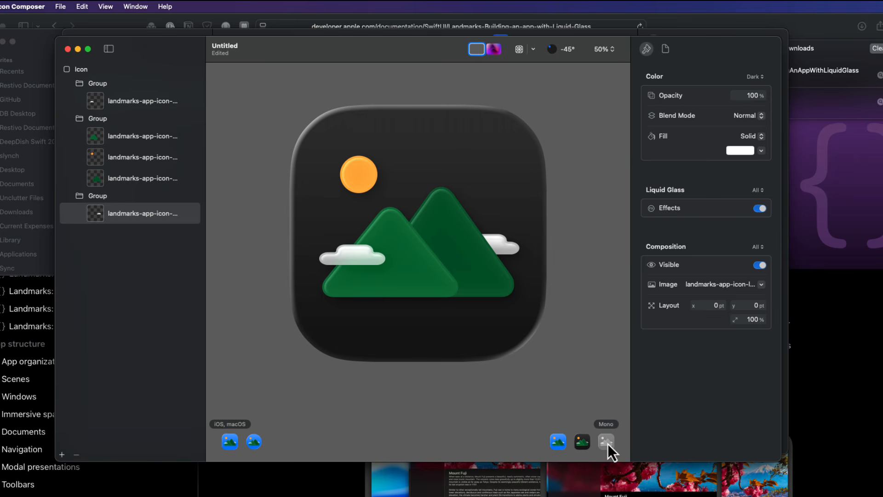
left_click(607, 442)
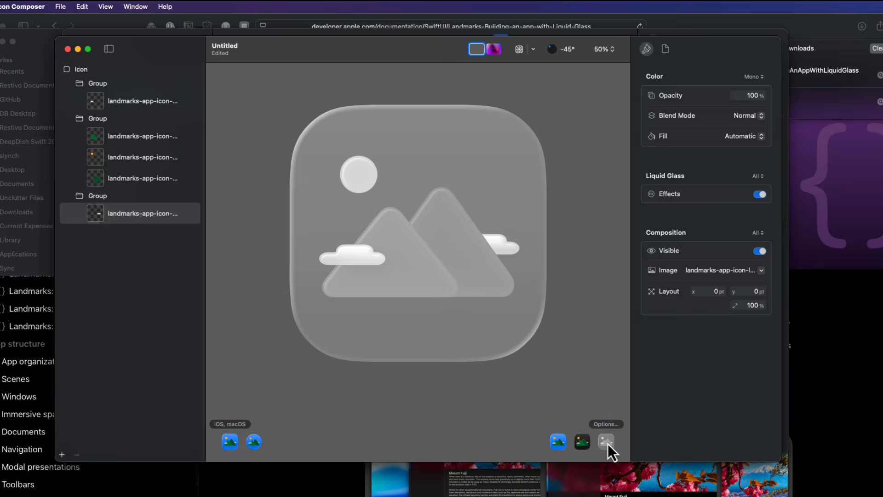
left_click(559, 441)
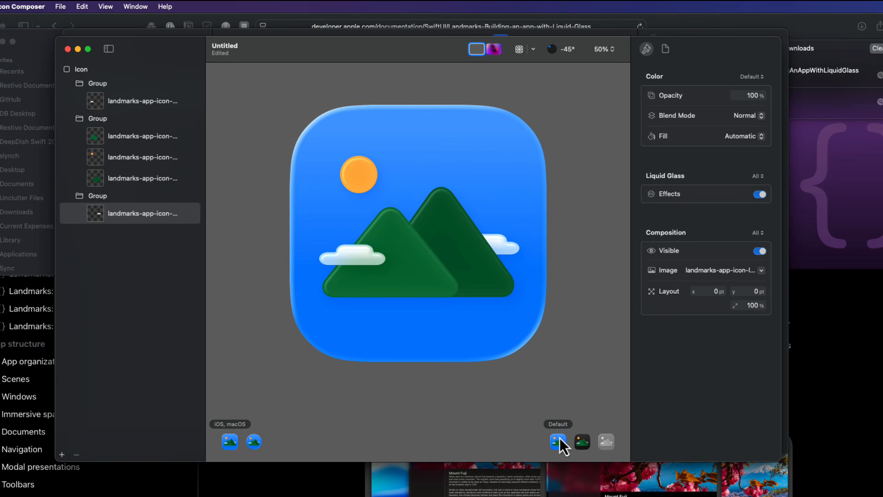
- Match the untitled icon's background to the Landmarks sample by sampling the sample's second gradient color with the eyedropper
left_click(85, 70)
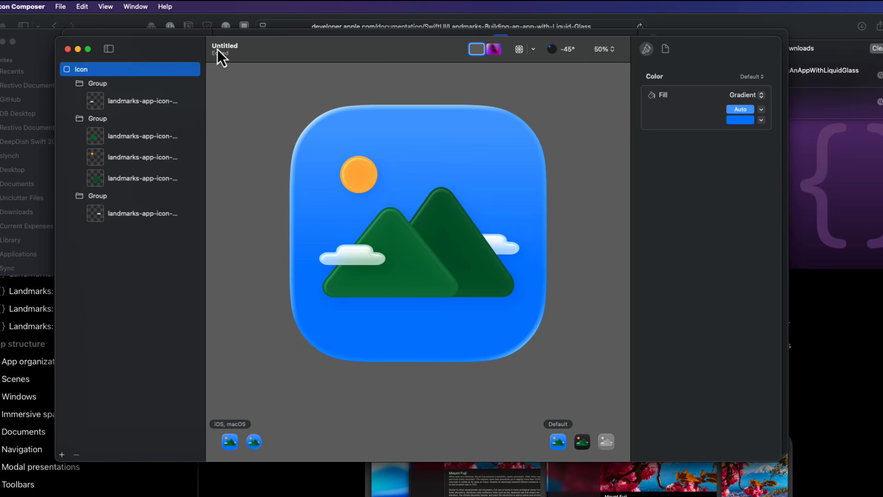
left_click_drag(282, 51, 288, 317)
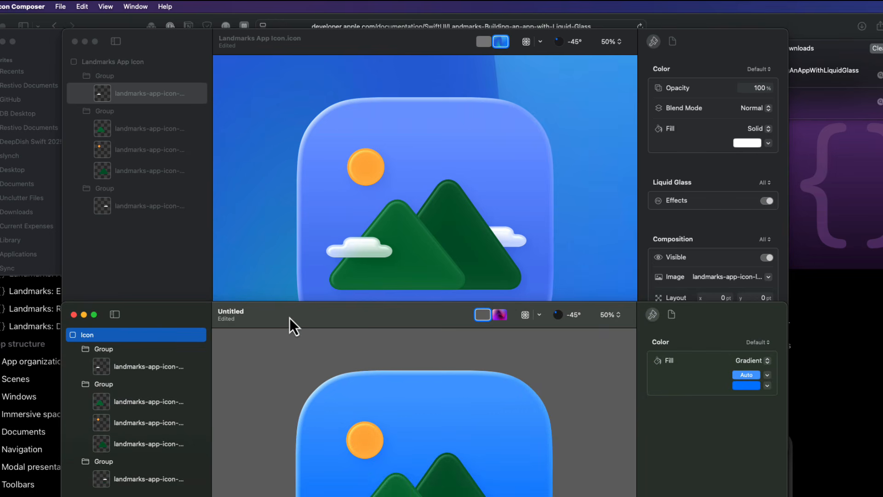
left_click(117, 59)
left_click(117, 64)
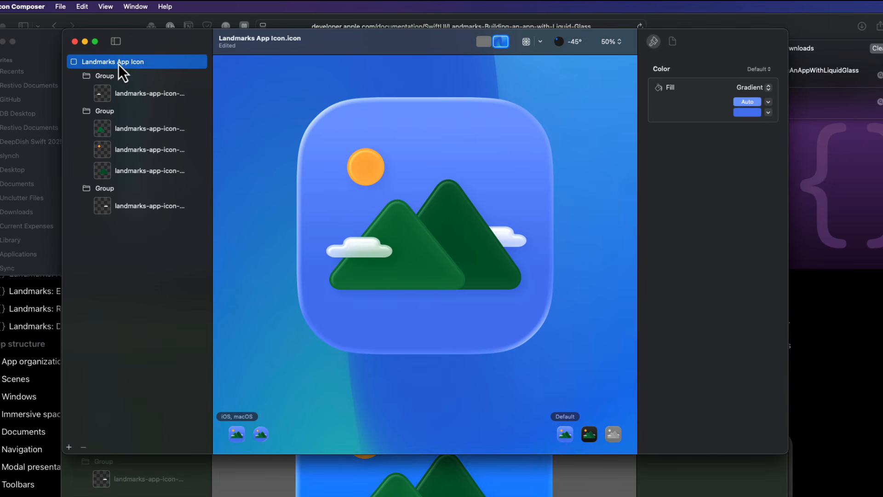
left_click(418, 490)
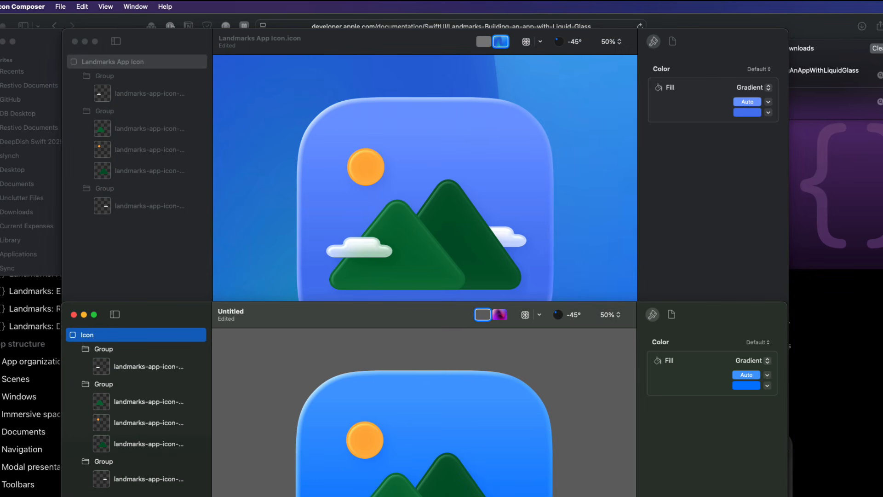
left_click(744, 385)
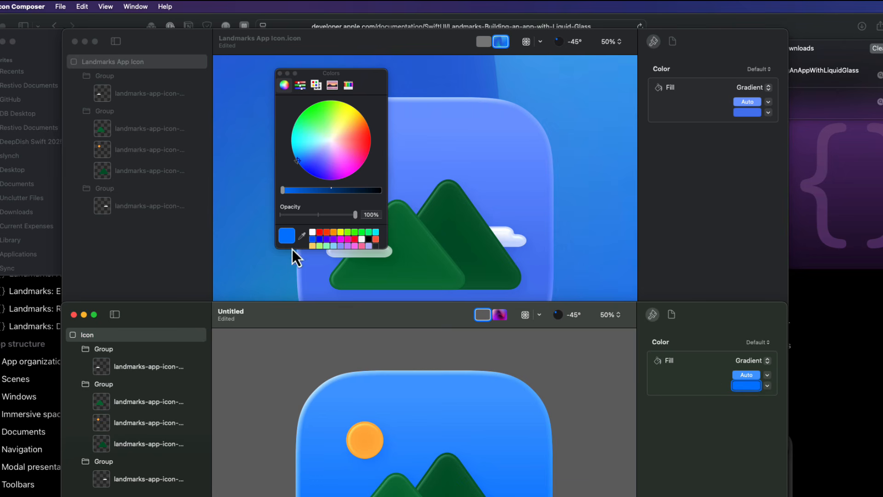
left_click(302, 237)
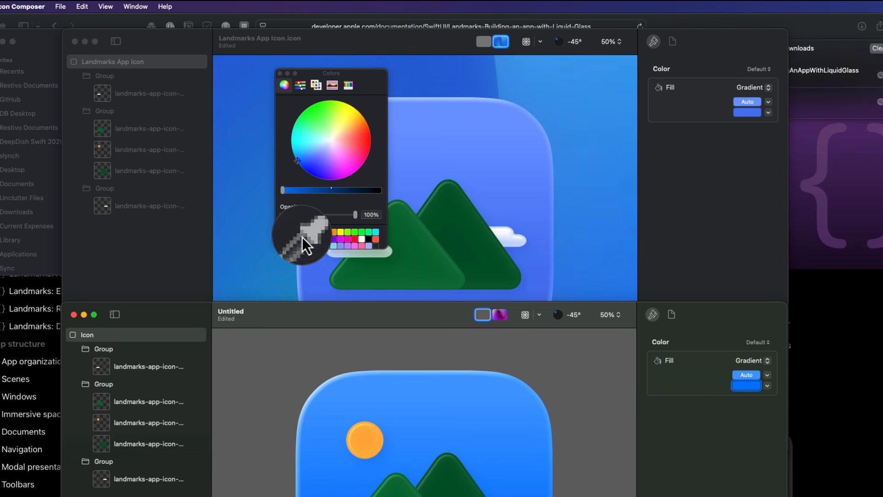
left_click(750, 111)
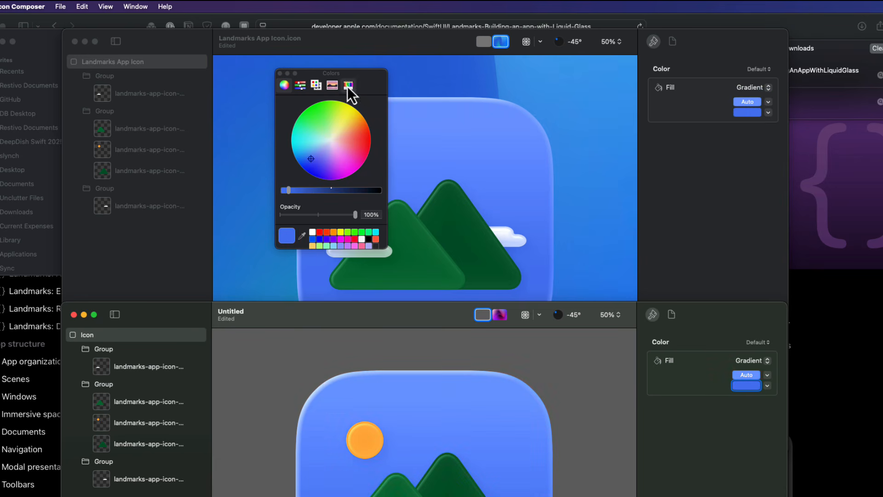
left_click(280, 74)
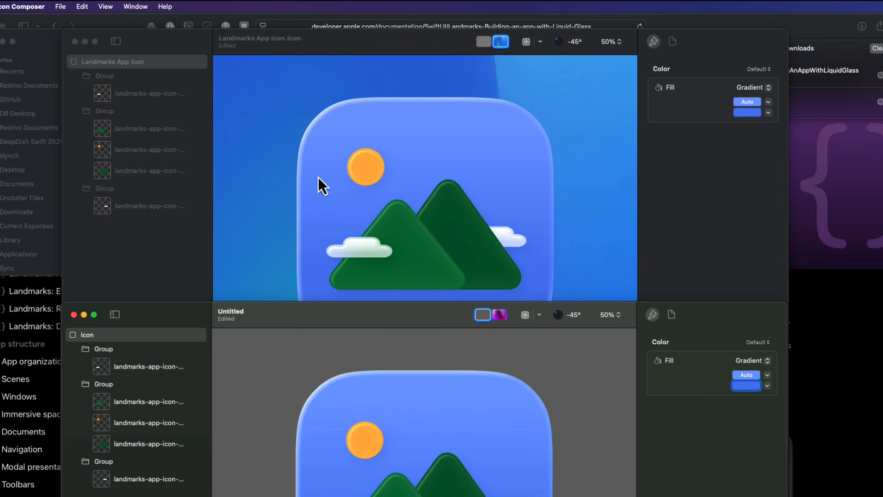
left_click_drag(420, 313, 418, 38)
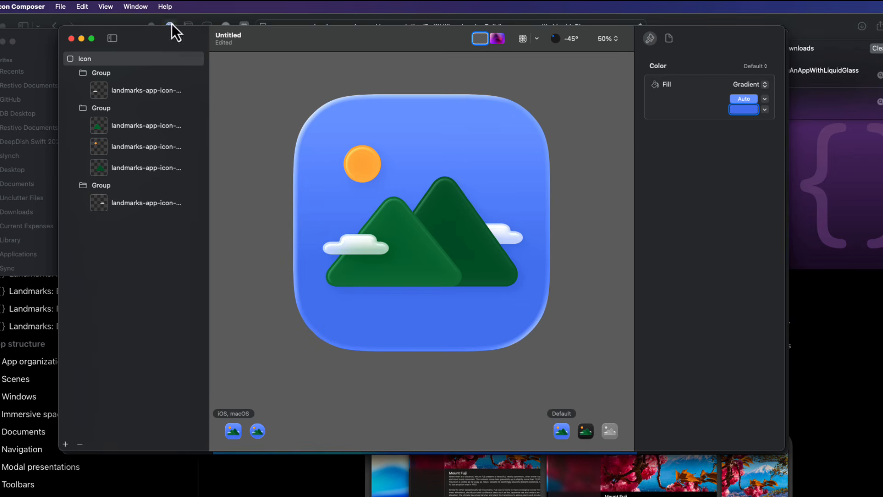
- Save the icon document to the Desktop as My App Icon
left_click(60, 6)
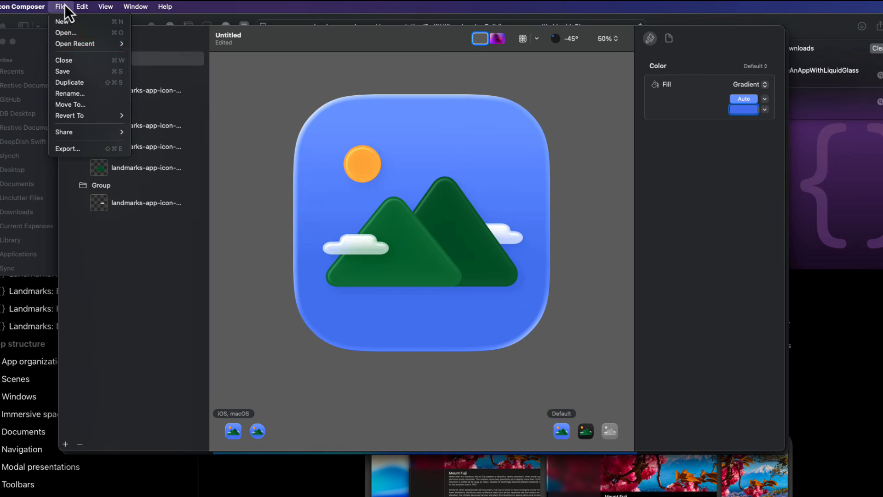
left_click(79, 72)
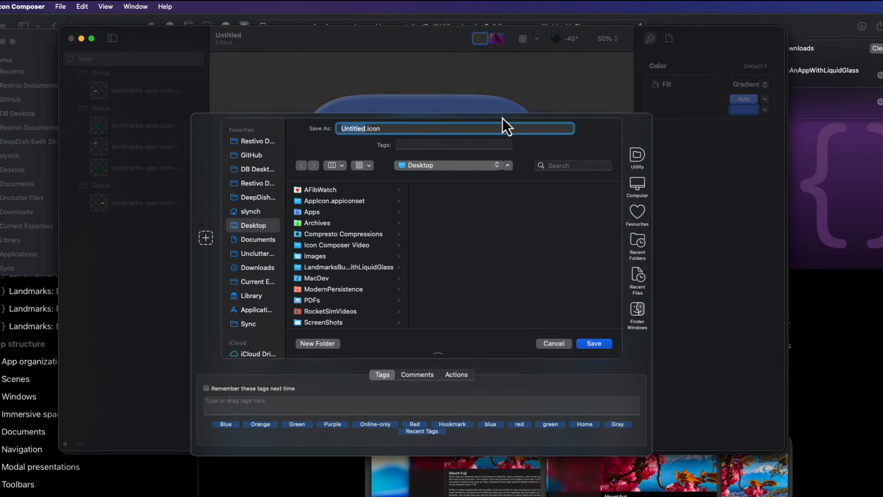
type("My App Icon")
left_click(600, 343)
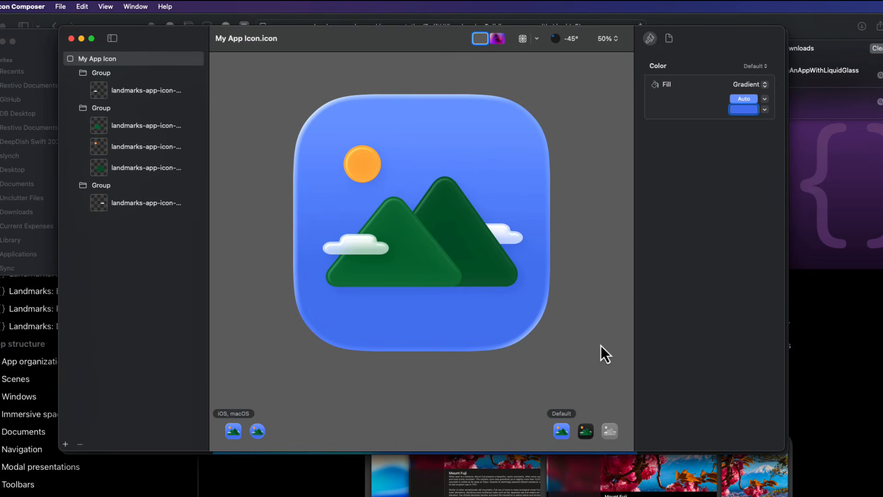
- Review the export options, including the available platforms and size settings, and leave without exporting
left_click(60, 7)
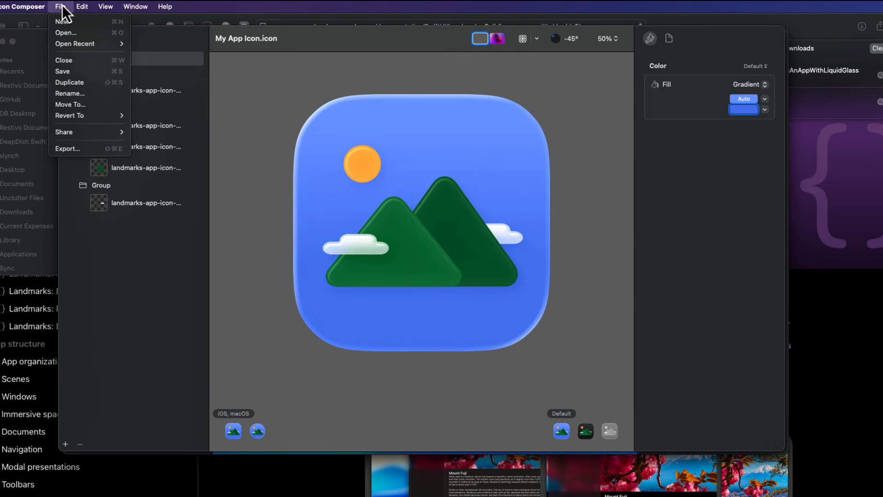
left_click(95, 146)
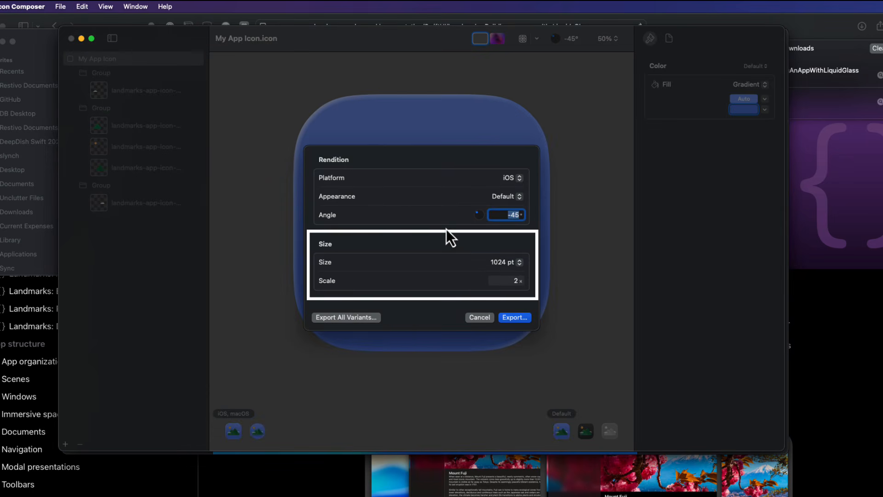
left_click(507, 178)
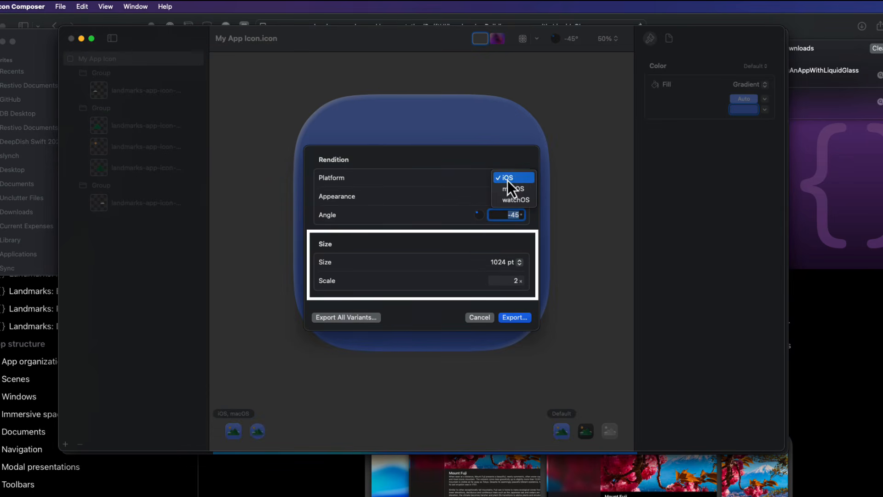
left_click(432, 180)
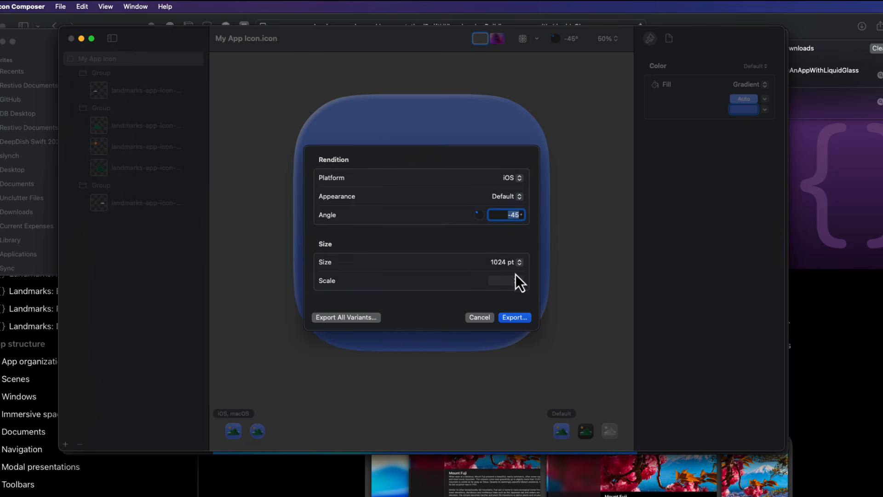
left_click(486, 319)
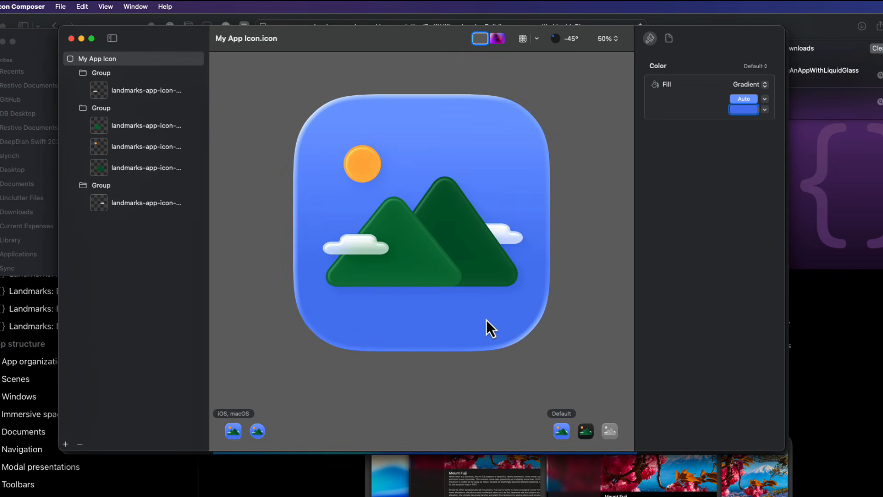
- Close both icon documents and hide the remaining application windows to clear the desktop
left_click(70, 39)
left_click(288, 57)
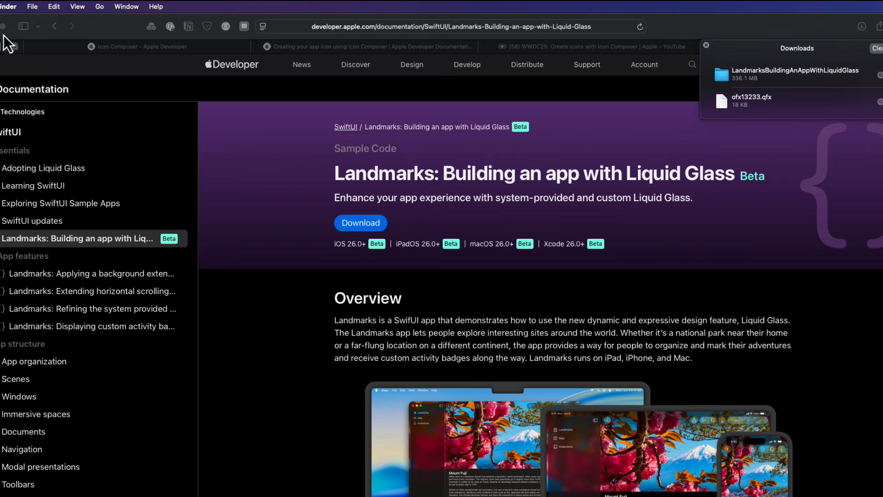
key("super+alt+h")
- Switch to Xcode and start a new project from the iOS App template
key("super+space")
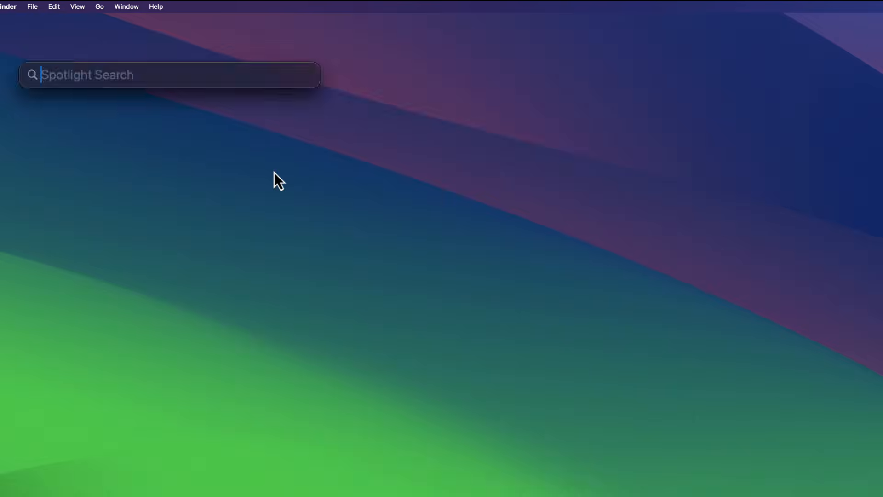
type("xcode")
key("Return")
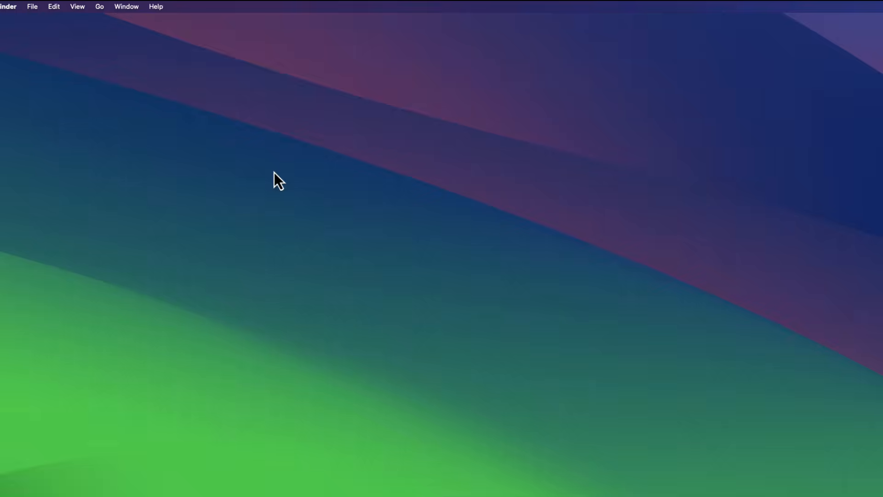
left_click(299, 228)
left_click_drag(661, 200, 140, 51)
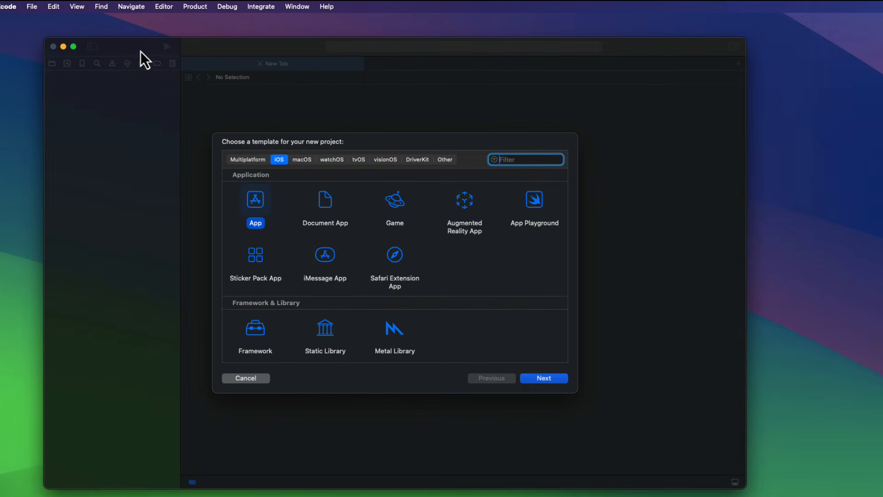
left_click(544, 378)
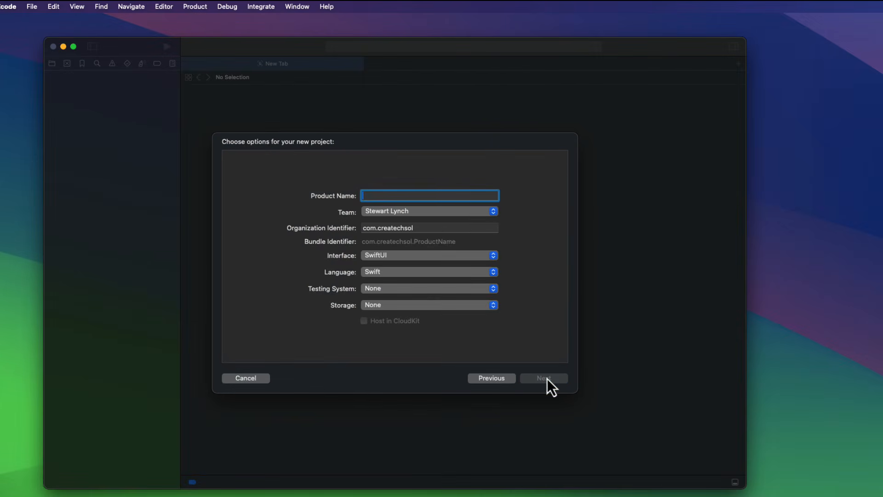
- Name the project My Great App, keep the remaining default options, and create it on the Desktop
type("My Great")
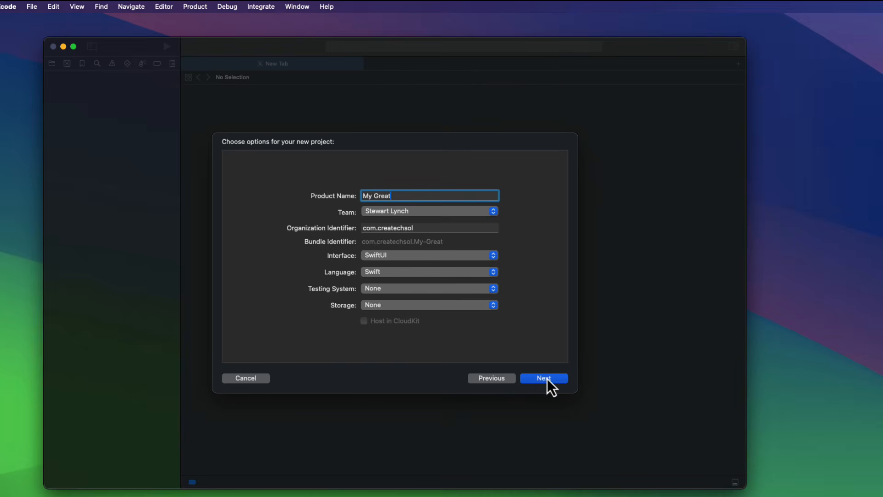
type(" App")
left_click(547, 378)
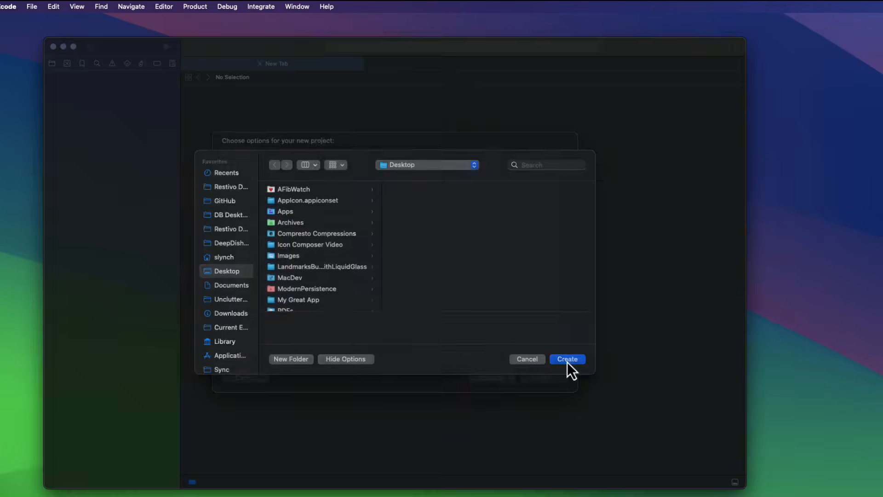
left_click(567, 359)
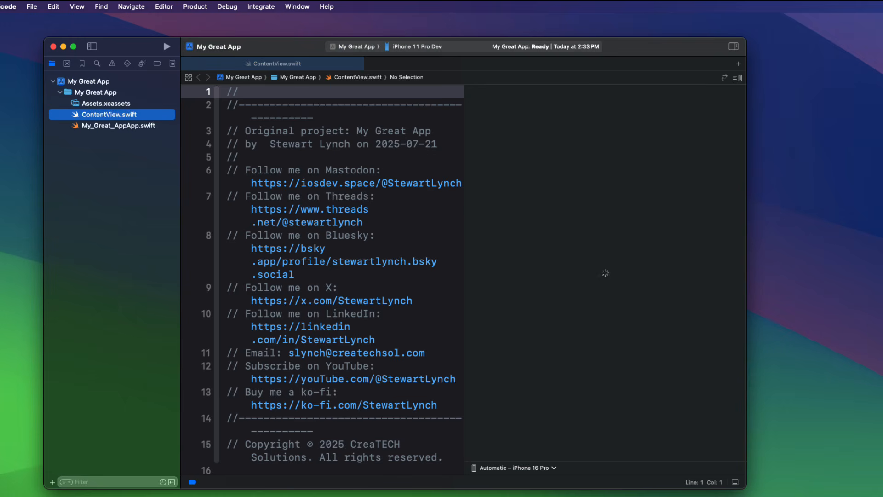
- Arrange the project window beside the desktop icon file with a wider code editor, and fold ContentView.swift's header comment
left_click_drag(881, 223, 799, 224)
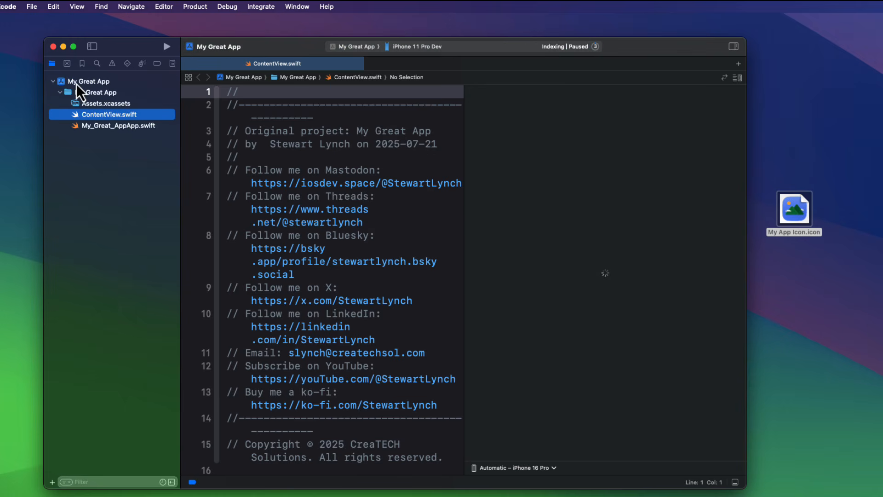
left_click(216, 98)
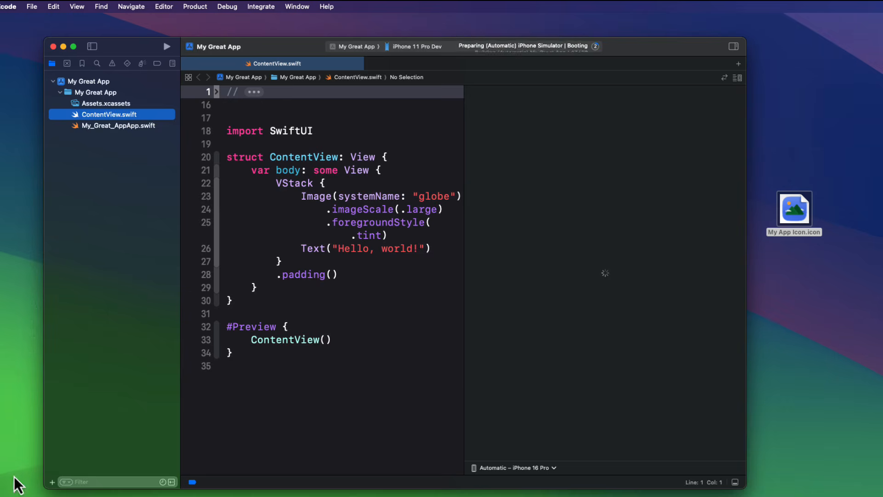
left_click_drag(44, 489, 0, 479)
left_click_drag(430, 404, 494, 406)
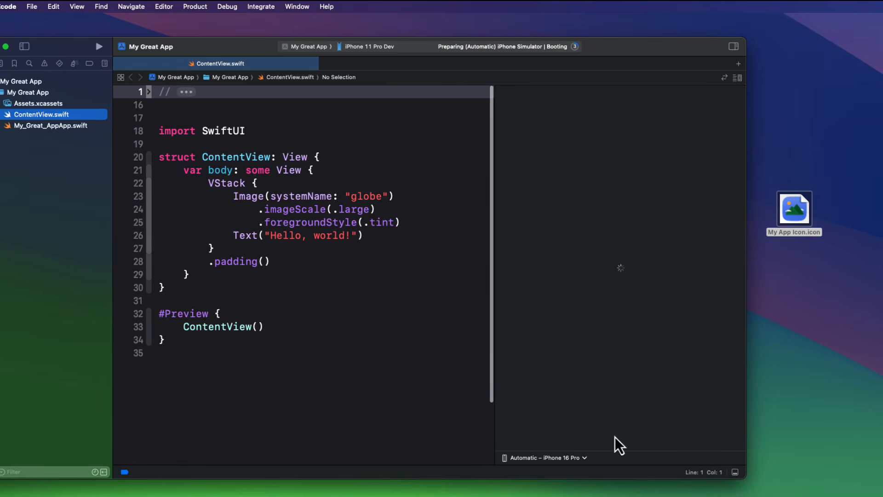
- Set the run destination to iPhone 16 Pro and copy My App Icon.icon from the desktop into the My Great App folder and target
left_click(386, 47)
left_click(459, 282)
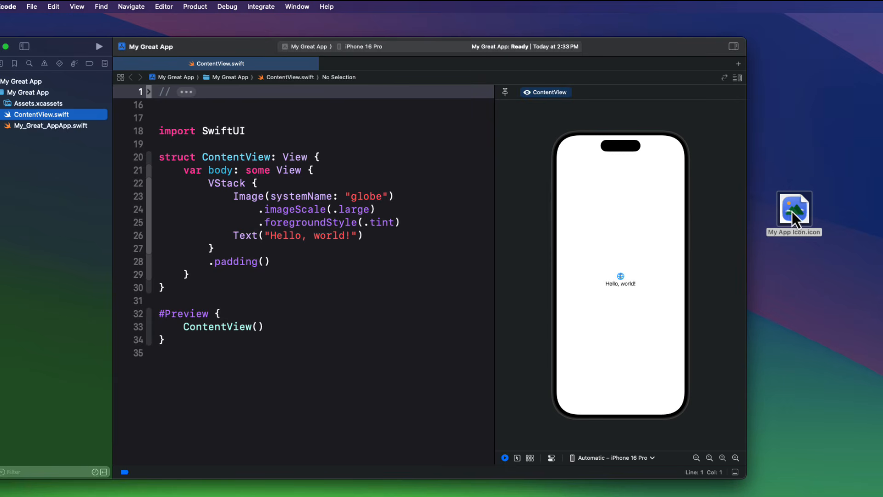
left_click_drag(793, 213, 51, 92)
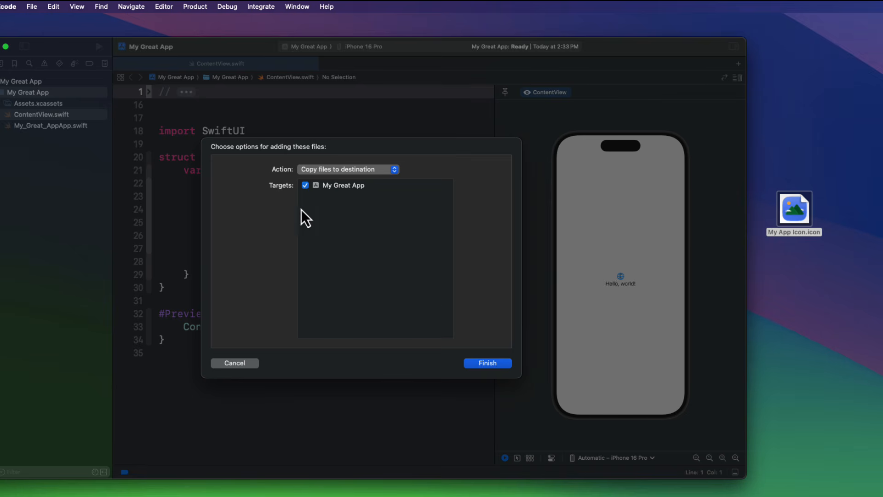
left_click(487, 363)
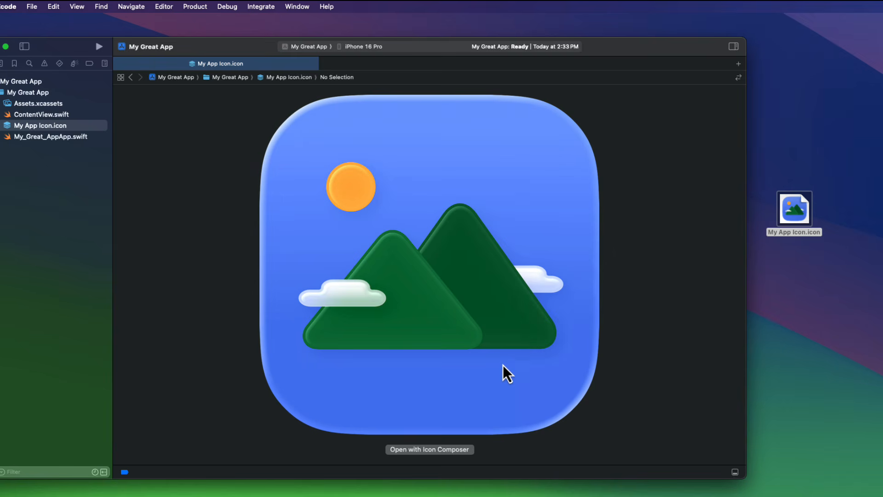
- Open the project's My App Icon.icon in Icon Composer to view its layer groups, and quit Icon Composer
left_click(437, 453)
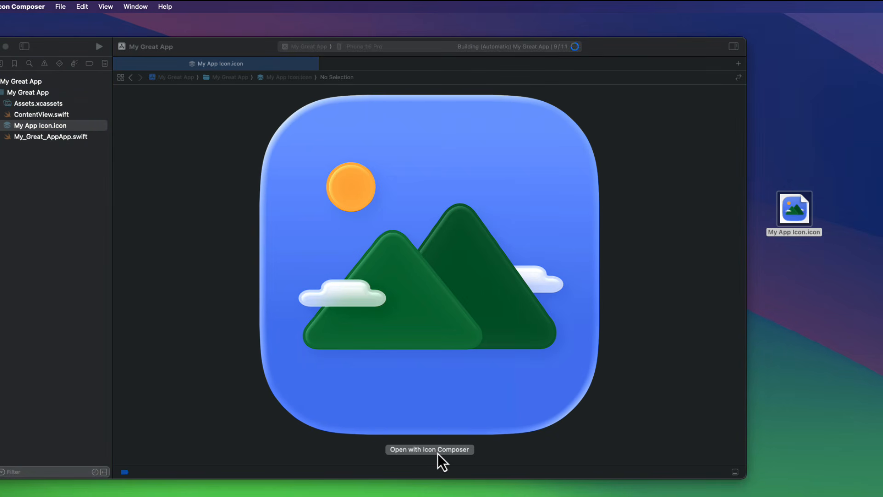
left_click_drag(822, 192, 452, 112)
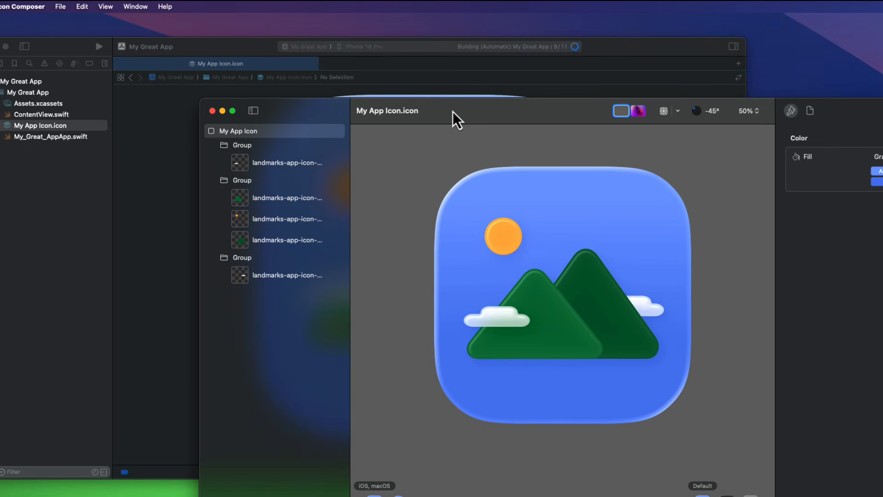
key("super+q")
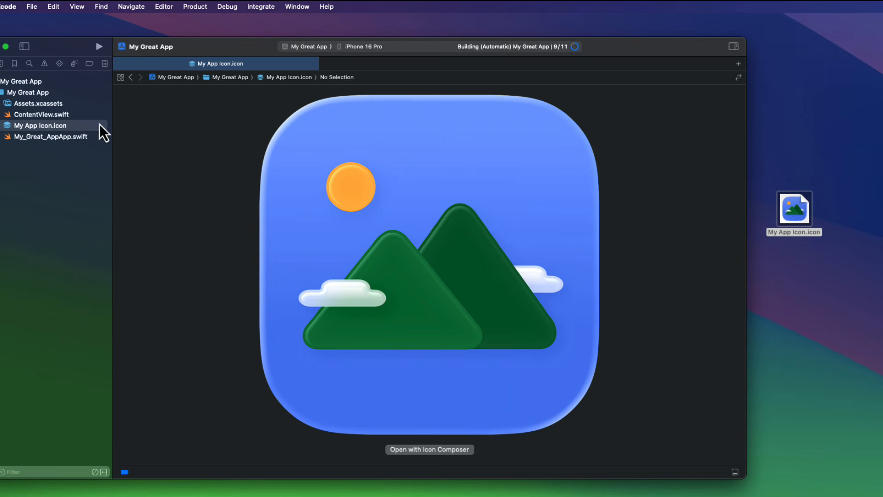
- Copy the icon file's name without its extension and set the My Great App target's App Icon to My App Icon
left_click(32, 129)
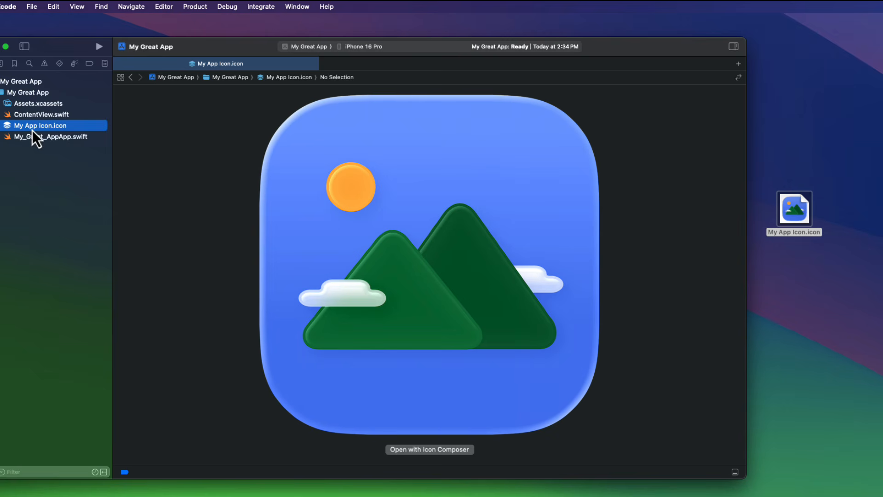
left_click(32, 129)
key("super+c")
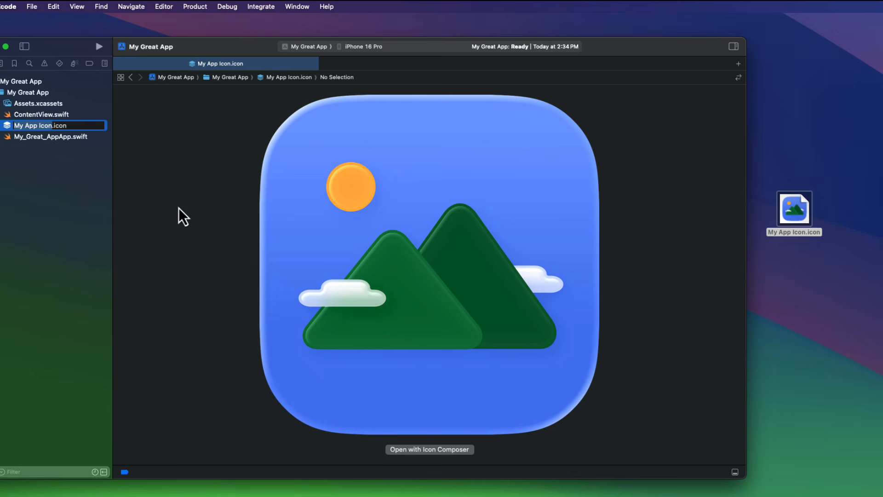
left_click(32, 84)
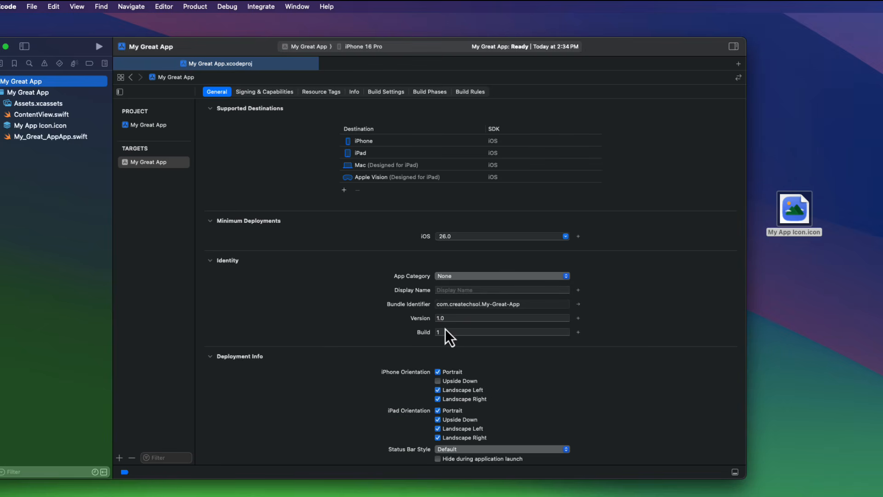
left_click(137, 165)
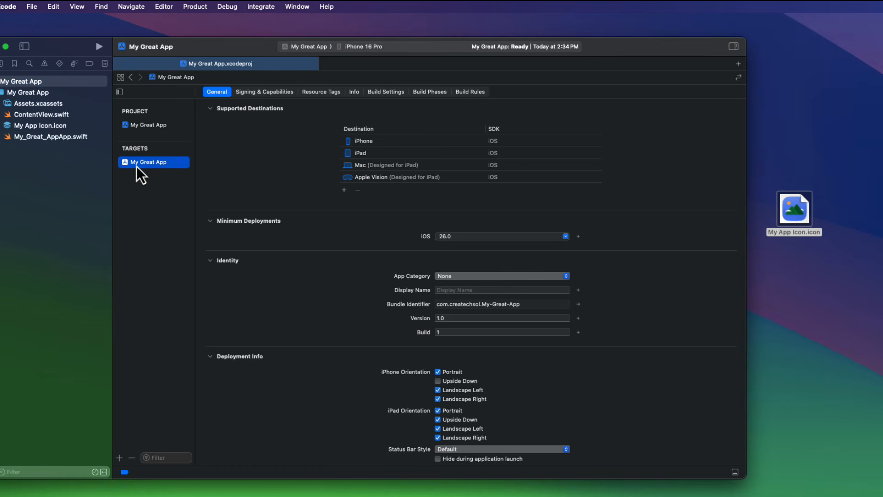
scroll(406, 333, "down", 5)
scroll(407, 333, "down", 3)
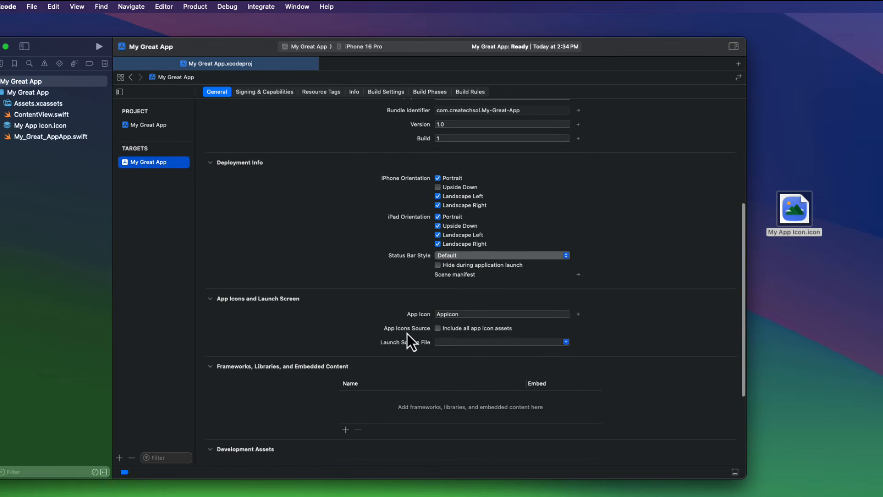
left_click_drag(491, 314, 401, 310)
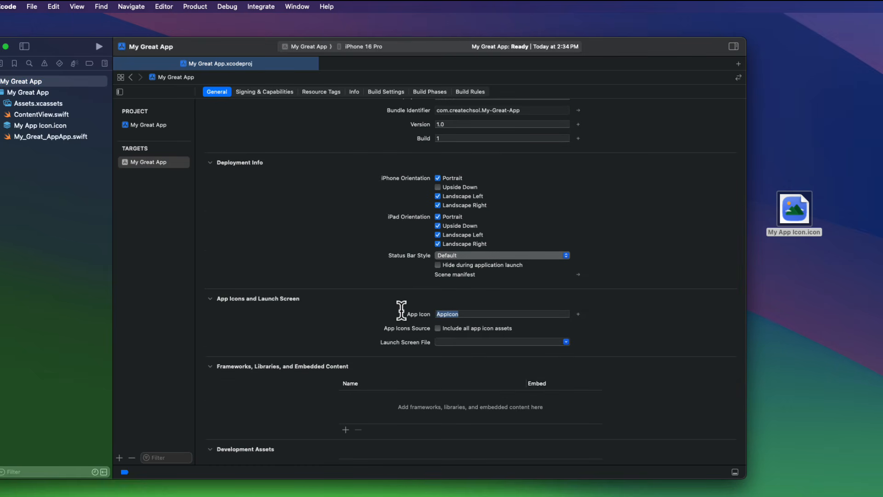
key("super+v")
- Run the app on the iPhone 16 Pro simulator and check its Home Screen icon in dark appearance, switching back to light
left_click(101, 48)
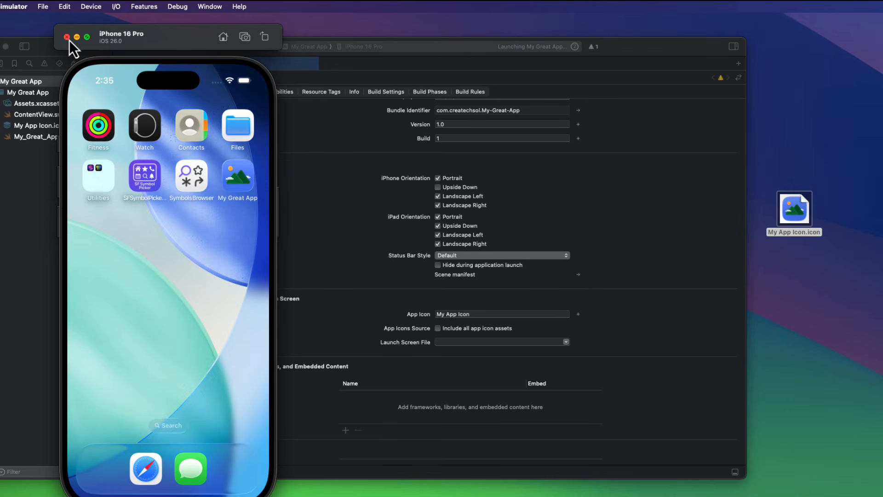
left_click(223, 38)
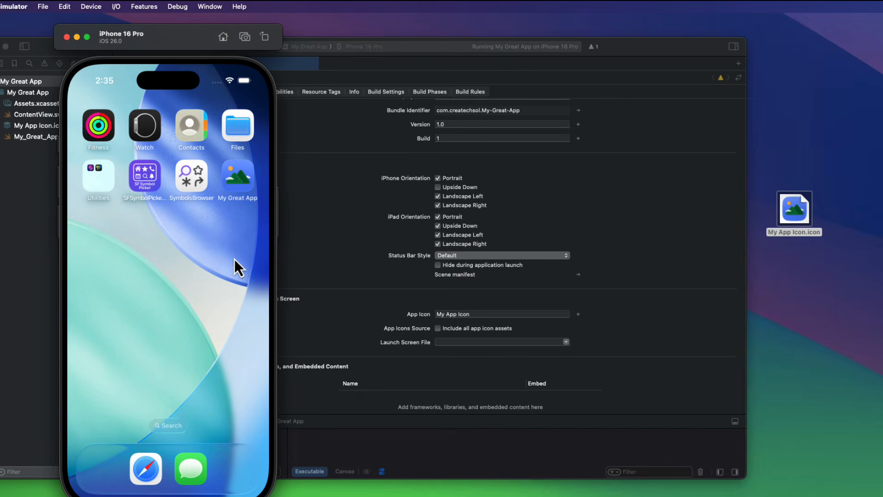
key("super+shift+a")
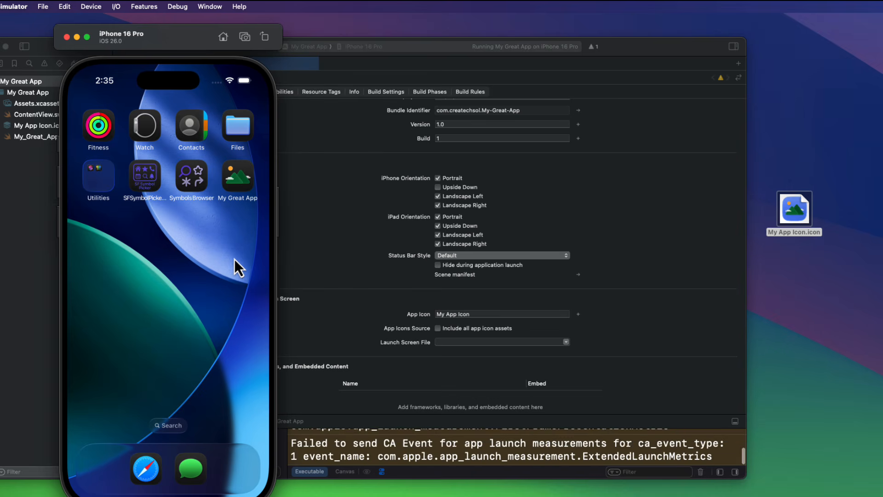
key("super+shift+a")
- Customize the simulator's Home Screen icons to preview the Tinted and Clear styles, and finish on the Default style
left_click(177, 280)
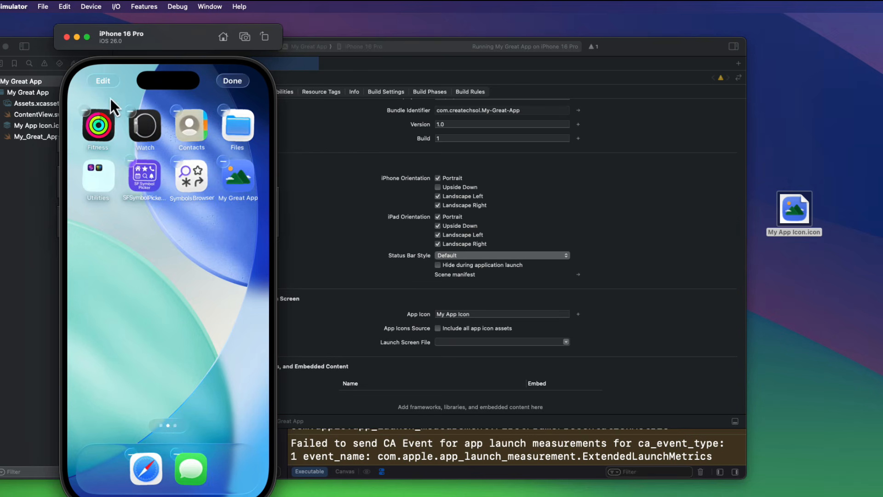
left_click(106, 83)
left_click(131, 131)
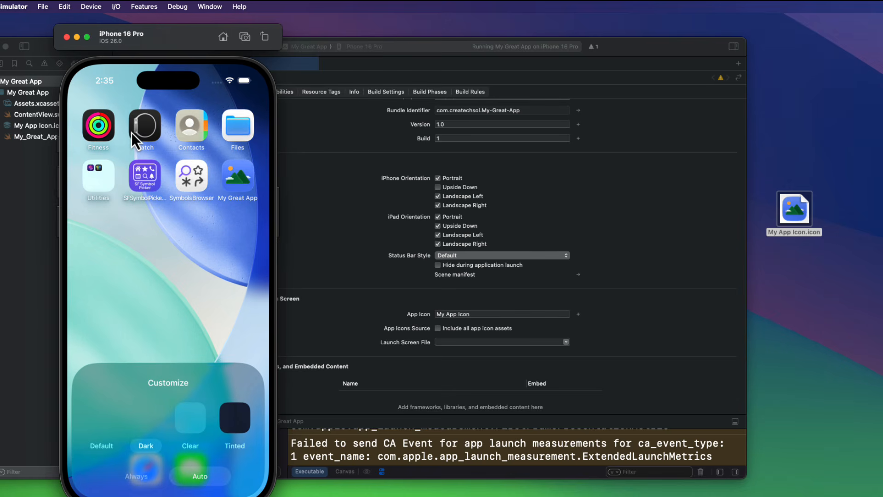
left_click(232, 419)
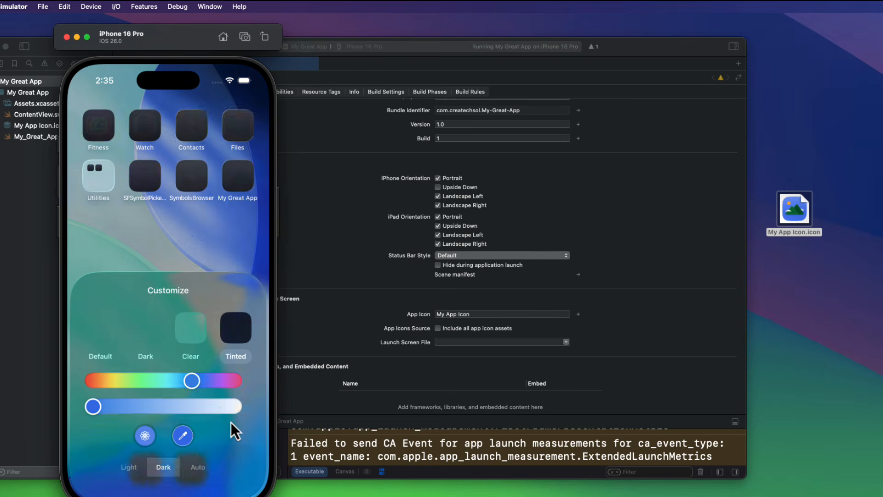
left_click_drag(93, 406, 183, 379)
left_click(190, 326)
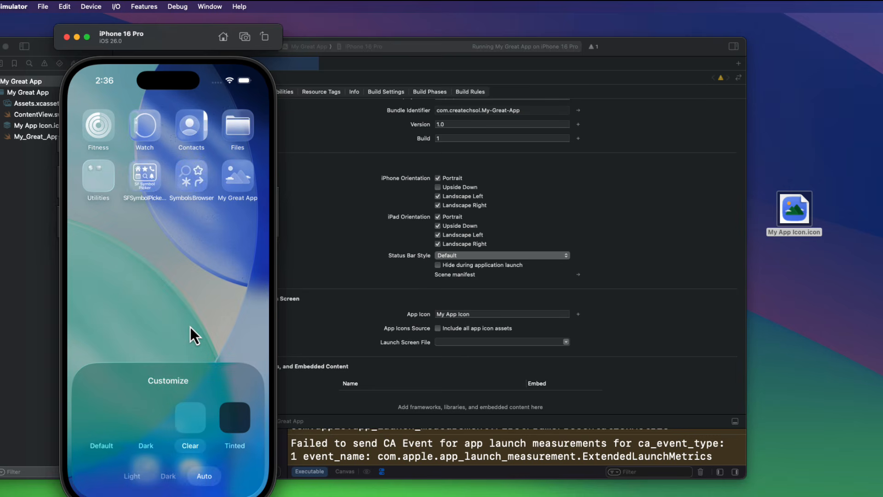
left_click(101, 435)
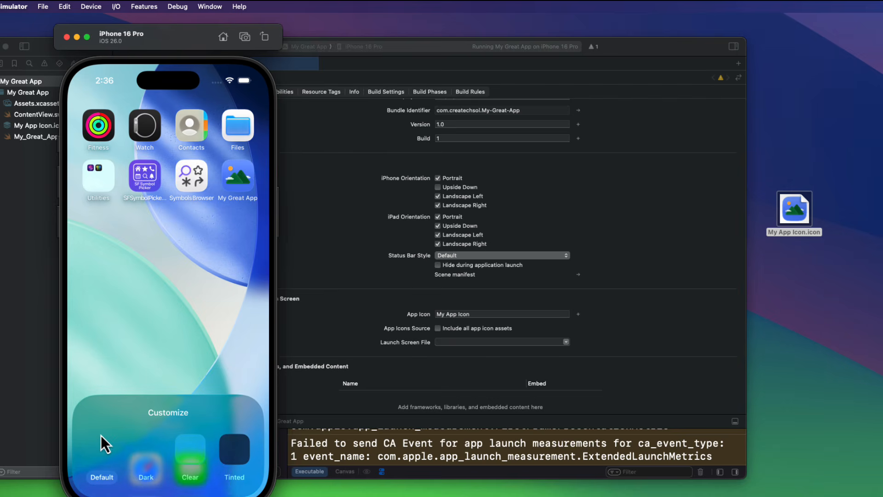
left_click(240, 255)
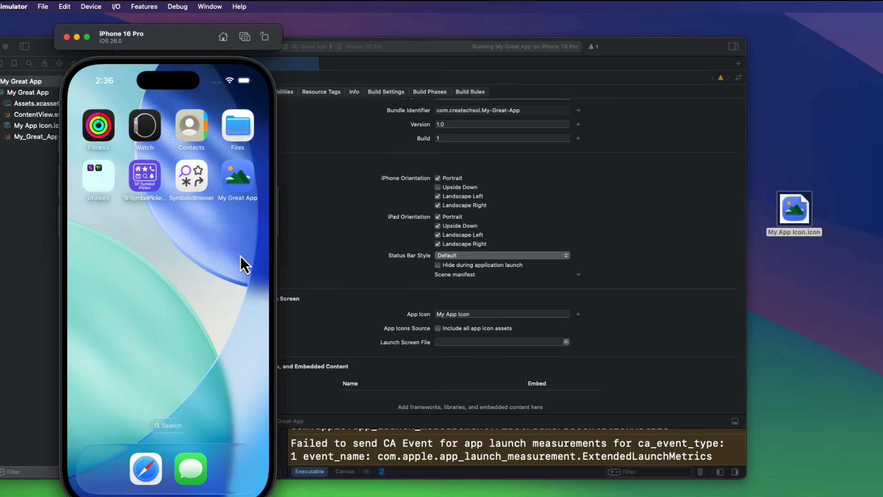
- Stop the running app and set the My Great App target's minimum iOS deployment to 18.0
left_click(343, 165)
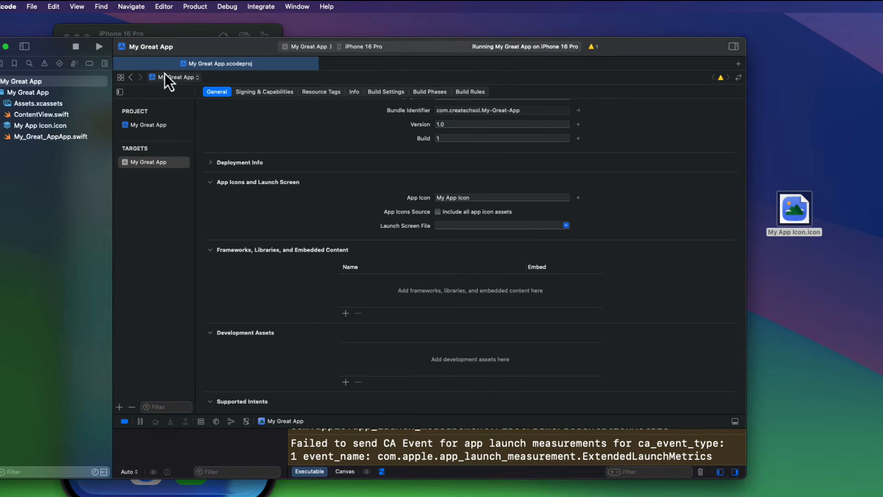
left_click(73, 48)
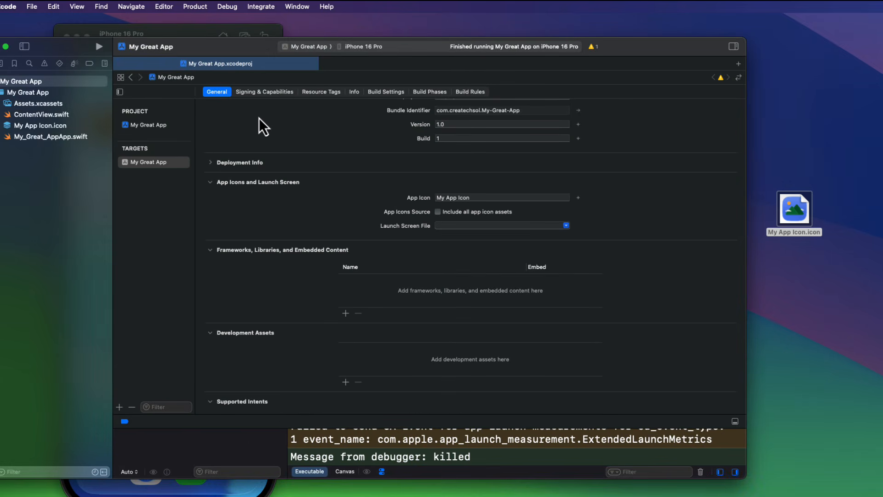
scroll(235, 117, "up", 6)
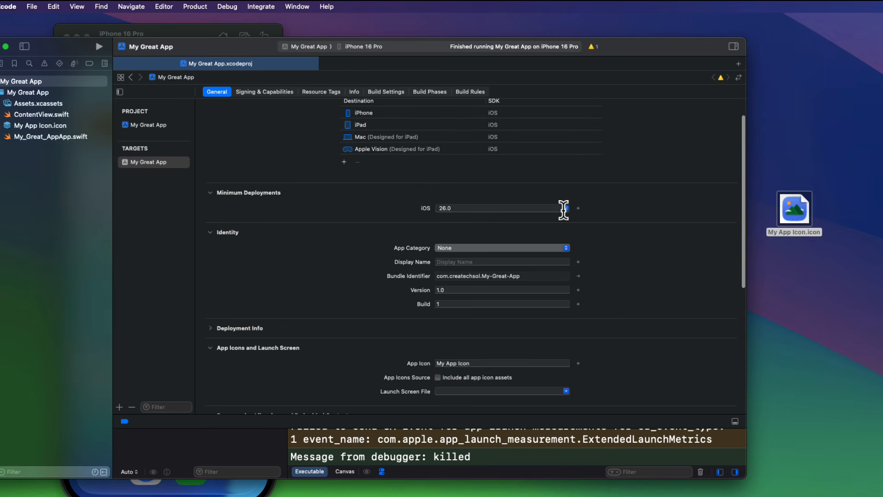
left_click(565, 208)
left_click(481, 233)
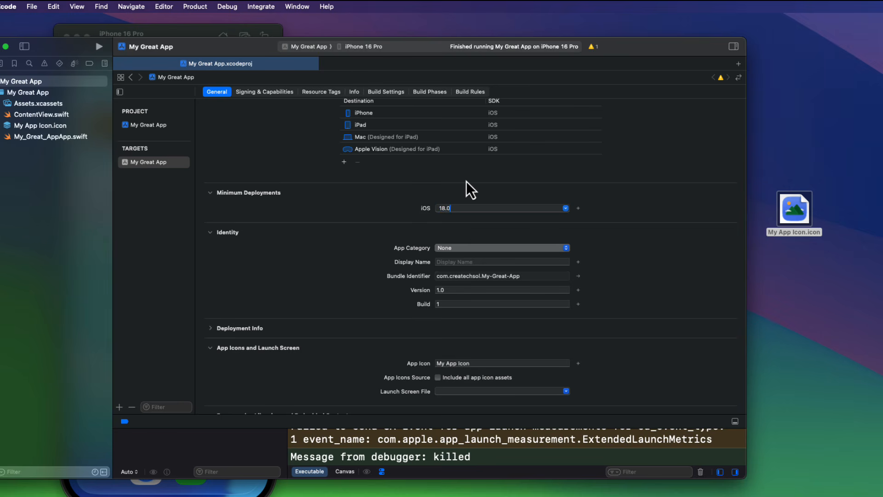
- Run the app on the iPhone 16 Pro 18.5 simulator and show its Home Screen
left_click(332, 193)
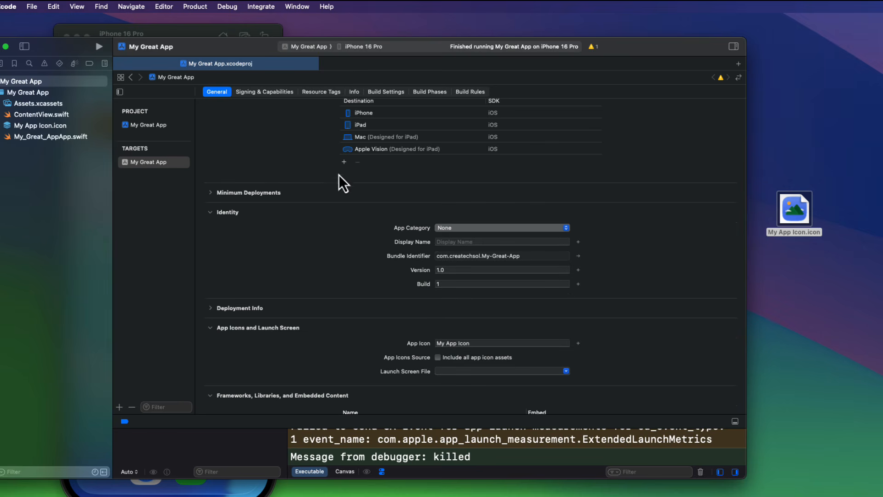
left_click(371, 49)
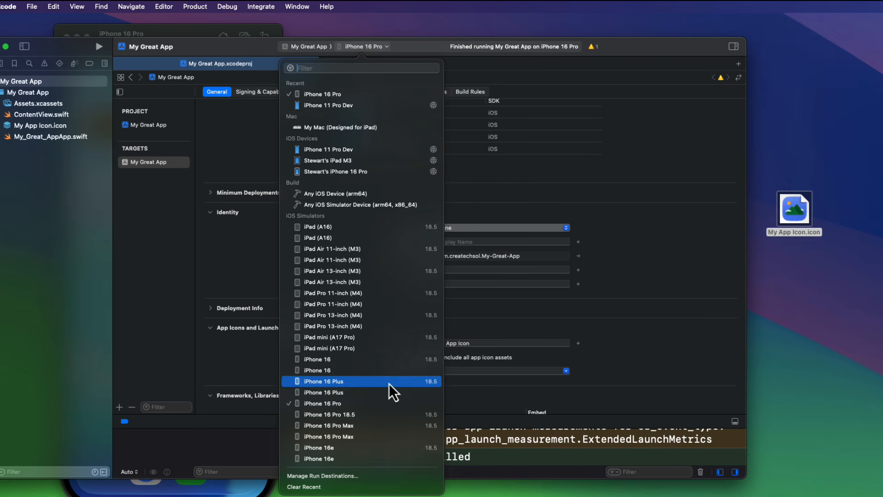
left_click(388, 413)
left_click(98, 49)
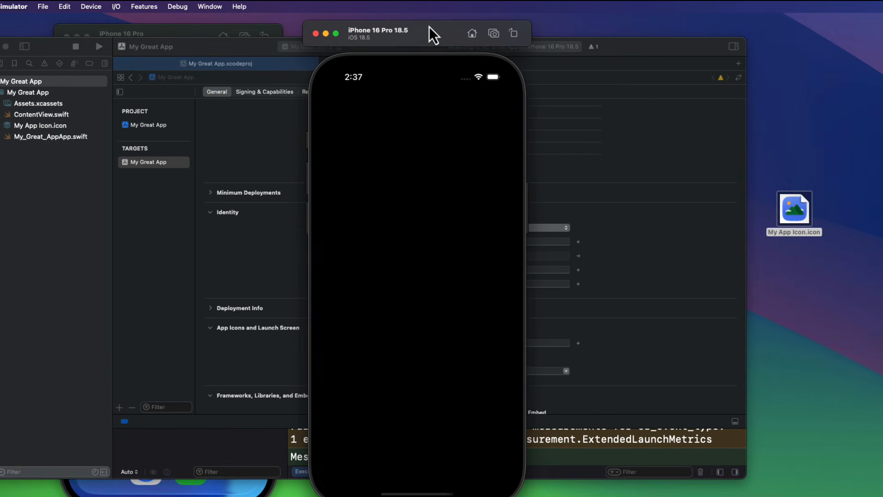
left_click(471, 35)
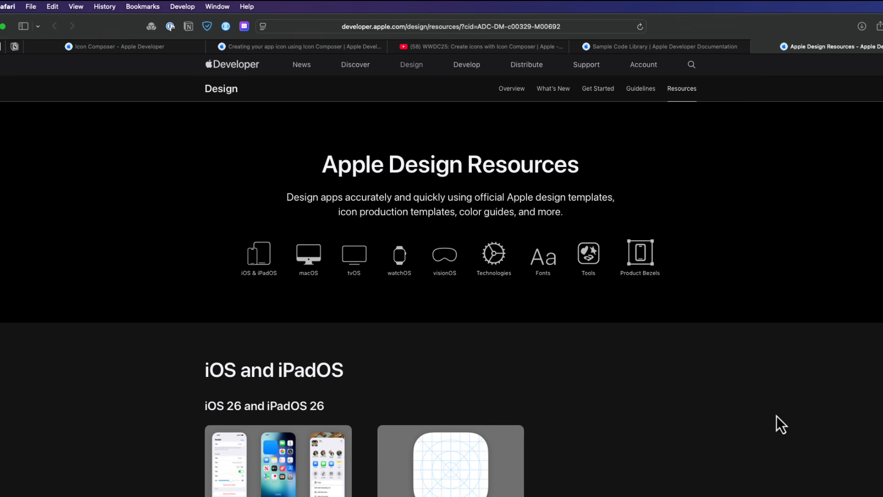
- View the Sketch version of the iOS 26 App Icon Template from Apple Design Resources, and return to the resources page
scroll(776, 416, "down", 5)
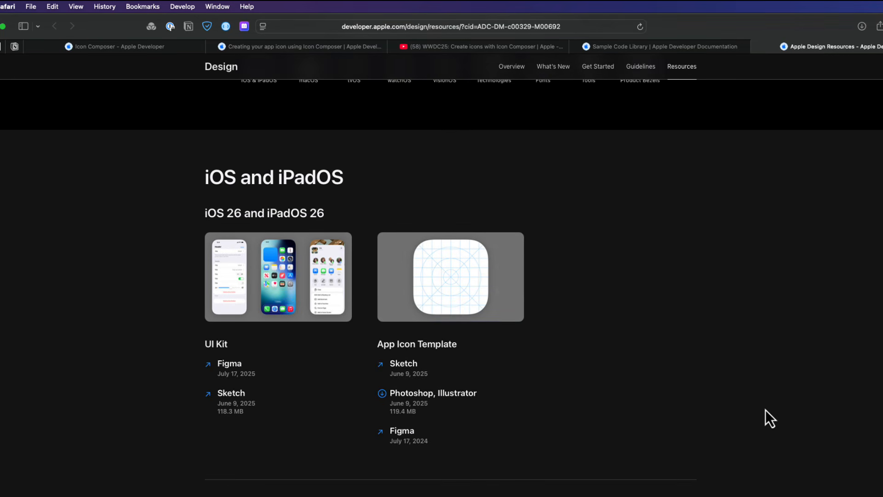
left_click(413, 368)
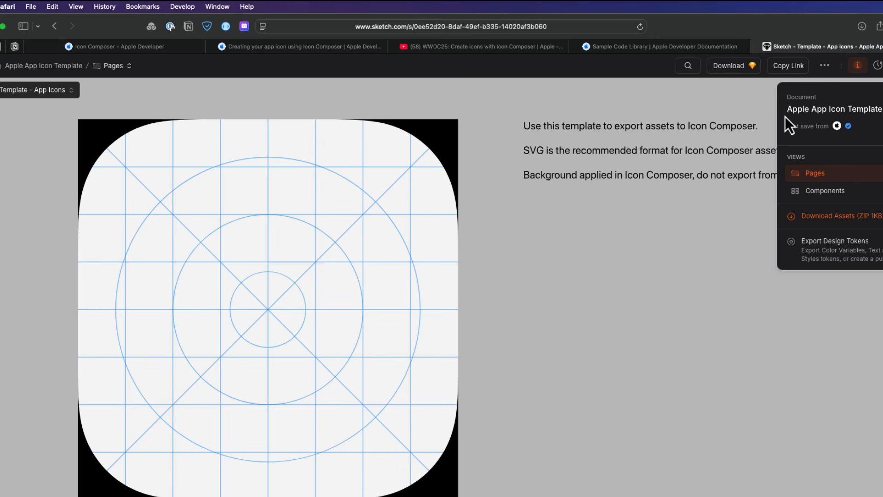
left_click(55, 27)
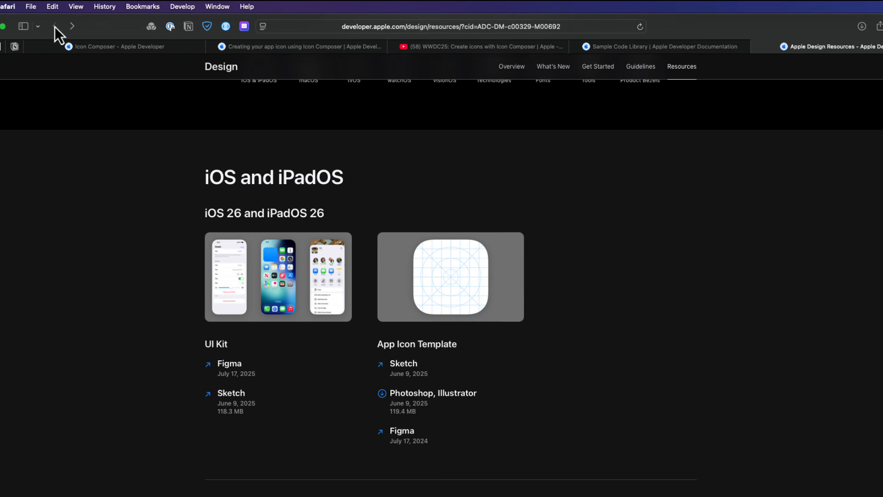
- Open the Figma version of Apple's App Icon Template in the Figma editor and view its template page
left_click(400, 432)
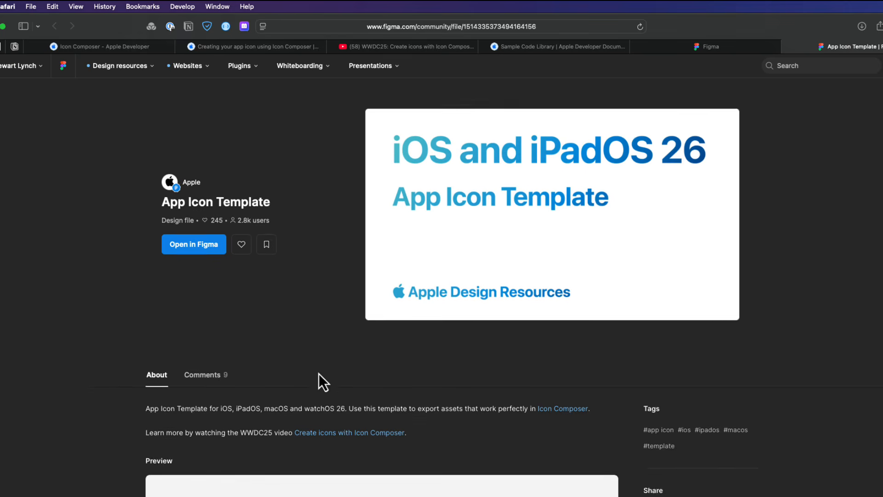
scroll(319, 373, "down", 5)
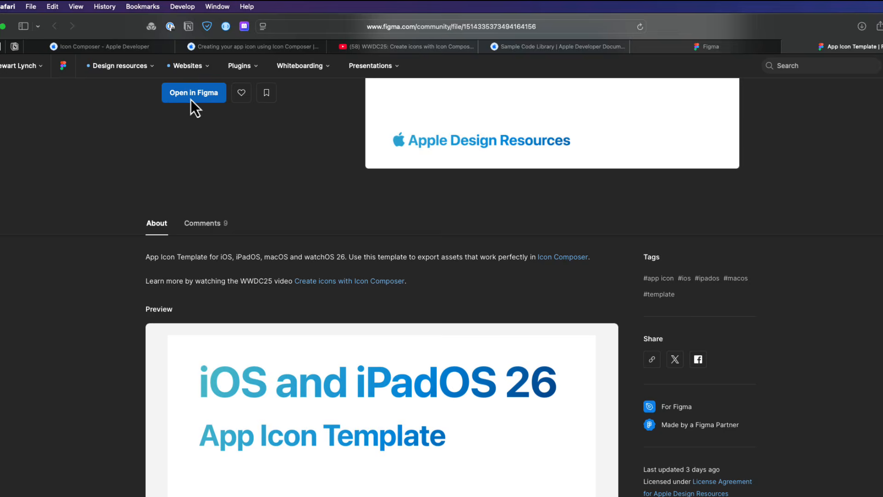
left_click(190, 99)
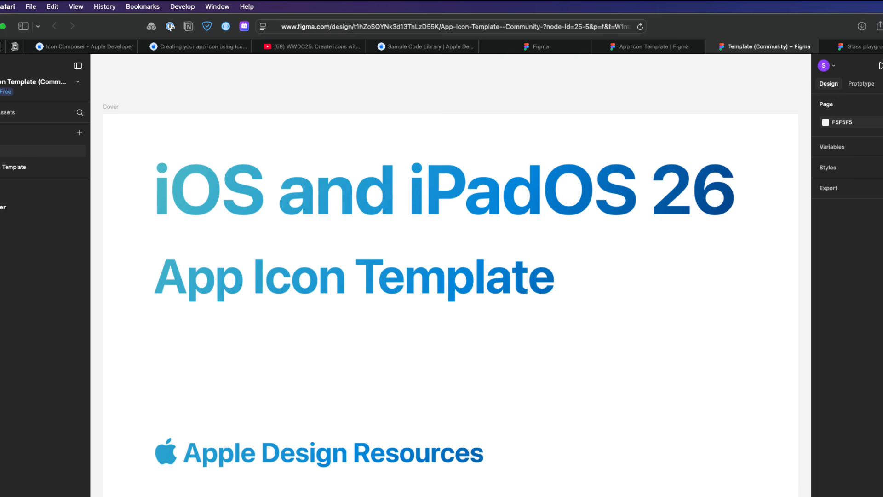
left_click(3, 168)
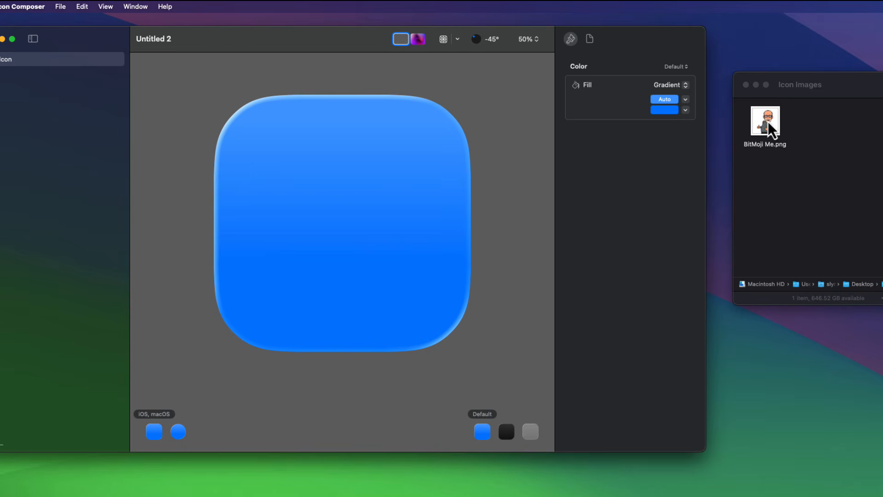
- Preview BitMoji Me.png from the Icon Images folder and add it as a layer to the untitled icon in Icon Composer
left_click(768, 124)
key("space")
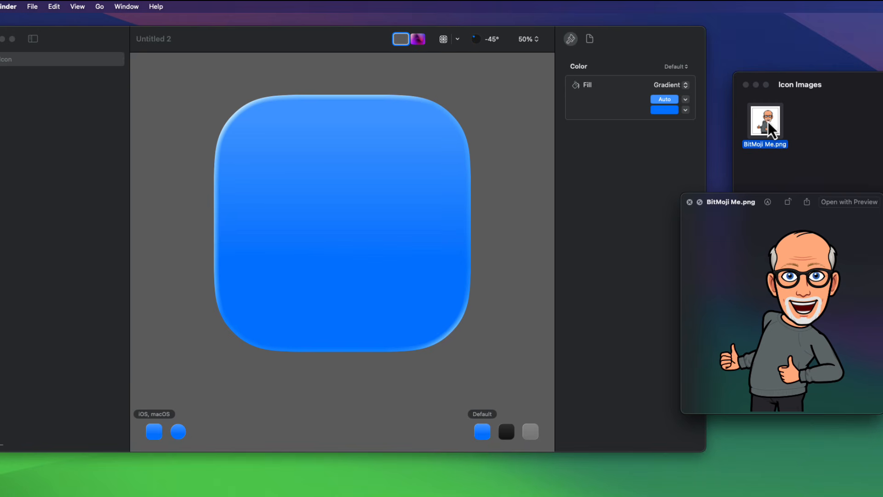
key("space")
left_click_drag(771, 130, 340, 215)
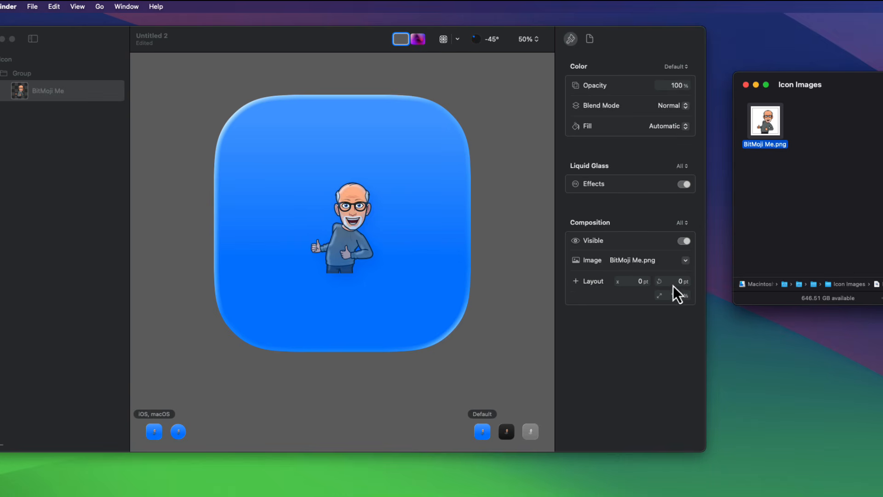
- Scale the BitMoji Me layer to 229% and move it to about x -32.1 pt, y 125 pt
left_click_drag(676, 298, 674, 174)
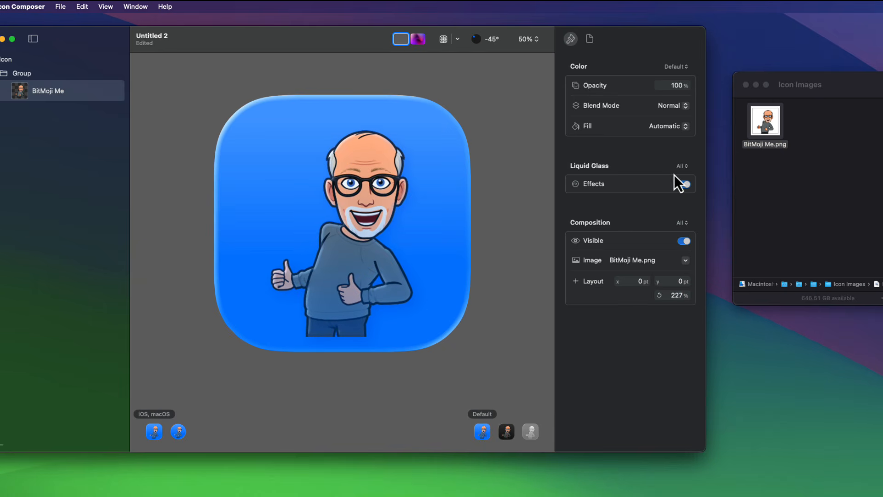
left_click(661, 292)
left_click_drag(671, 295, 672, 293)
left_click_drag(369, 202, 362, 233)
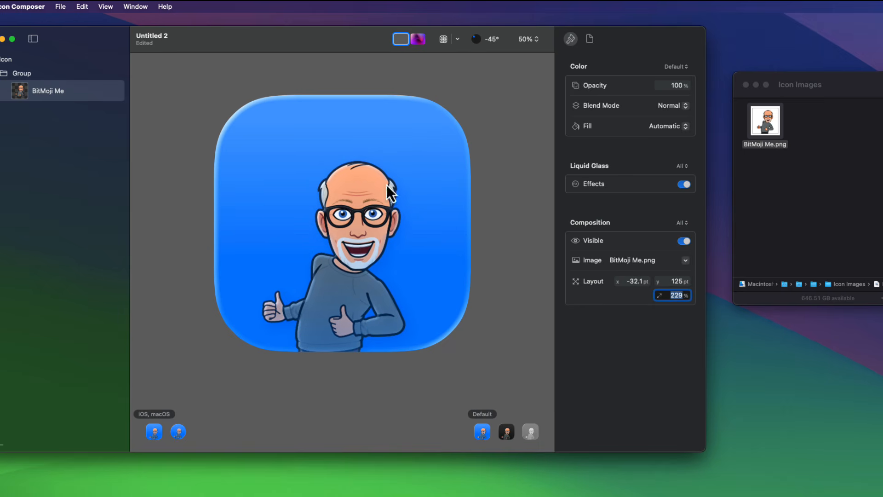
- Show the icon grid and, in the watchOS preview, shift BitMoji Me to about x -76.9 pt, finishing on the iOS, macOS preview
left_click(443, 39)
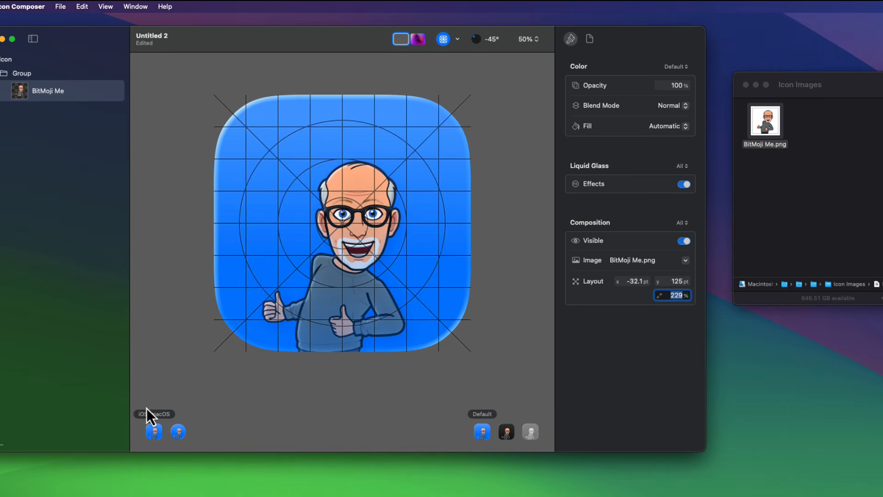
left_click(177, 435)
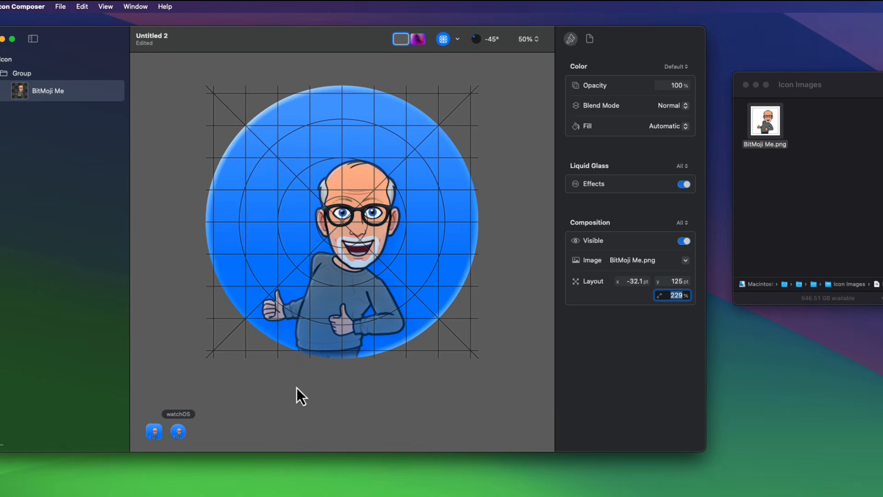
left_click_drag(344, 277, 332, 277)
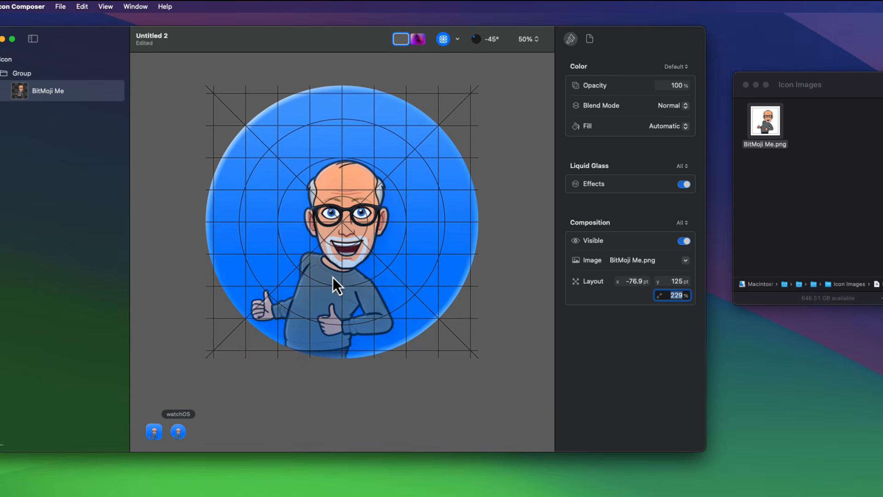
left_click(153, 433)
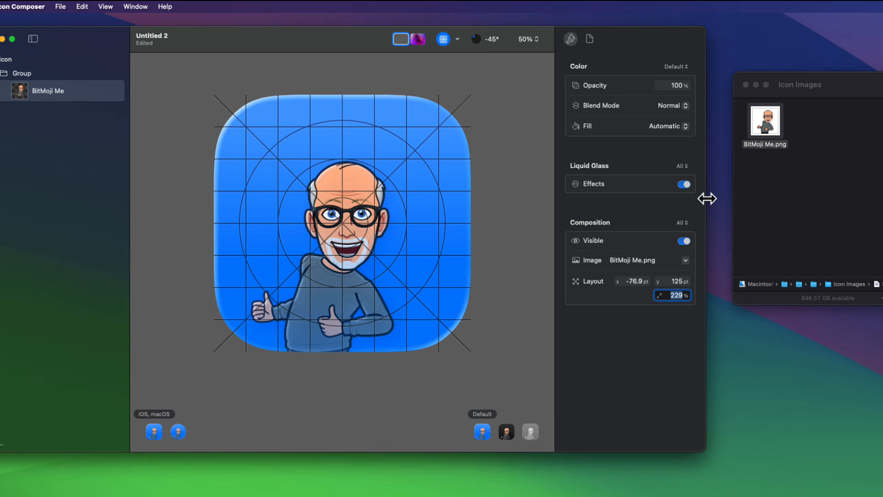
- Compare BitMoji Me with its Liquid Glass effects off and on, keep them on, and disable translucency for its group
left_click(684, 185)
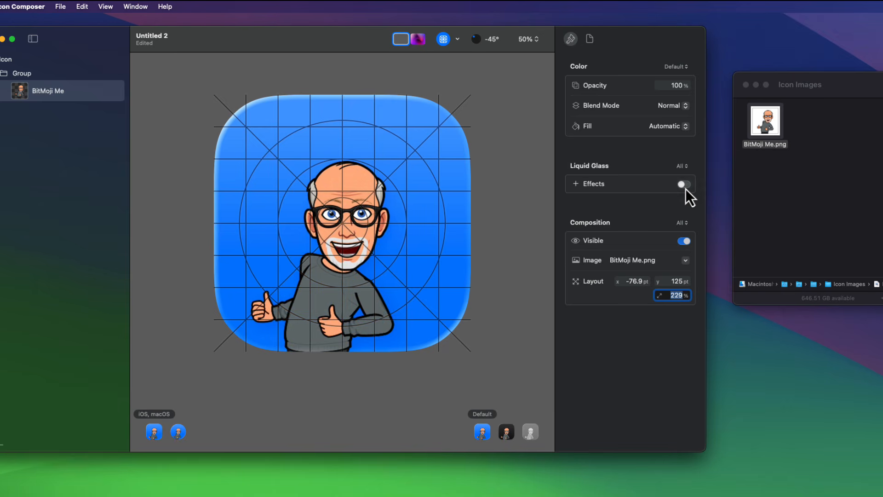
left_click(684, 186)
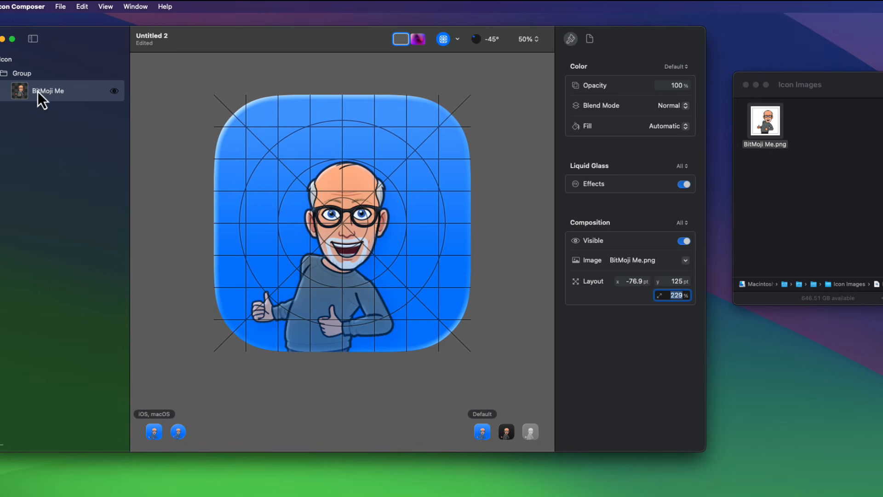
left_click(19, 73)
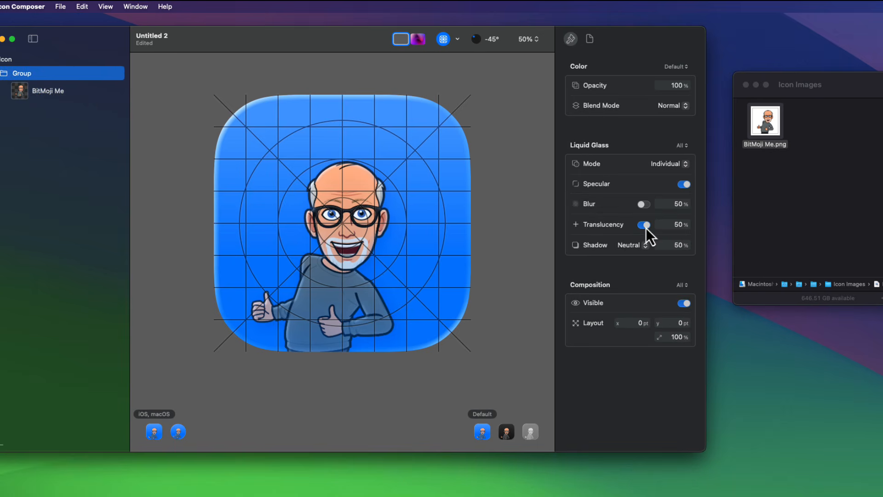
left_click(644, 225)
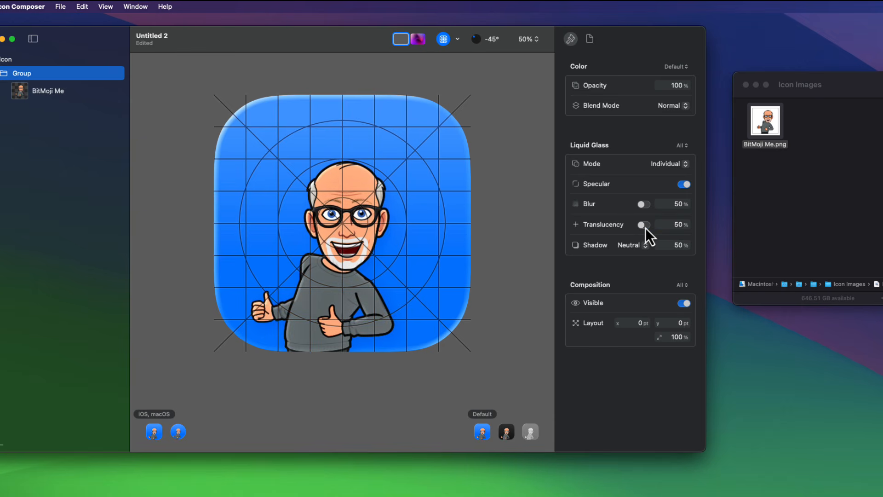
- Search SF Symbols for "Cloud", copy the cloud.fill symbol as an image, and paste it into the Icon Images folder
key("super+Tab")
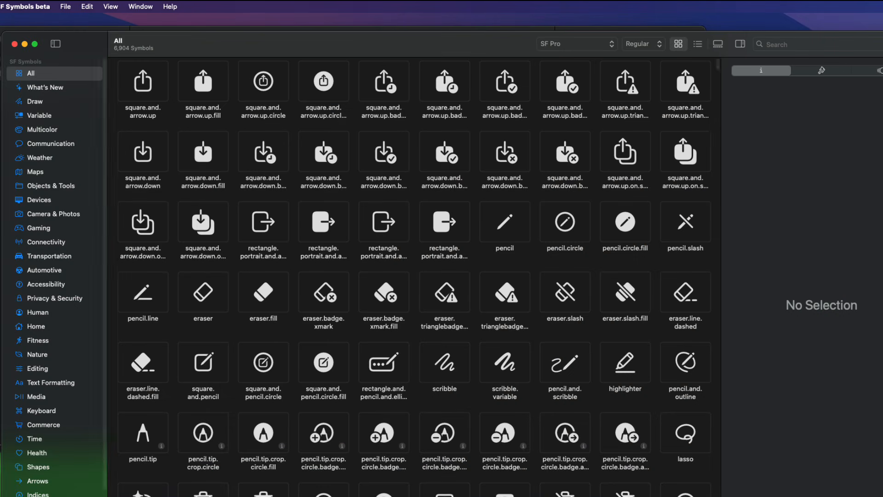
left_click(776, 42)
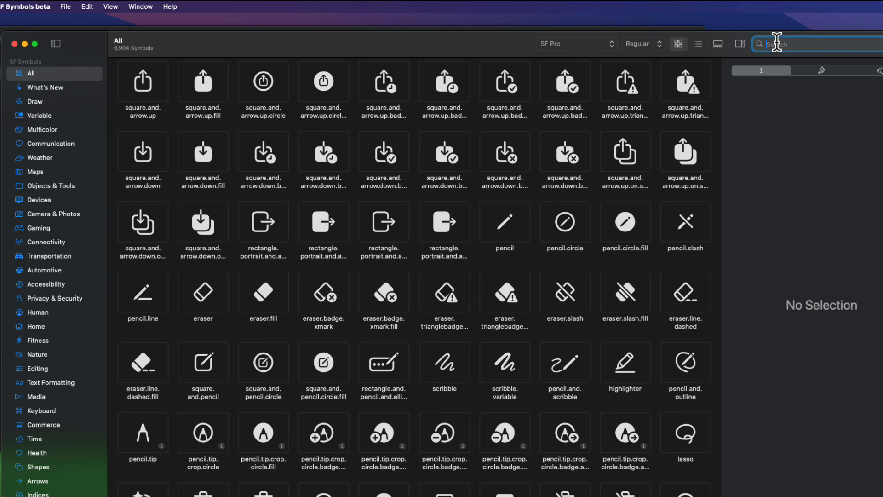
type("Cloud")
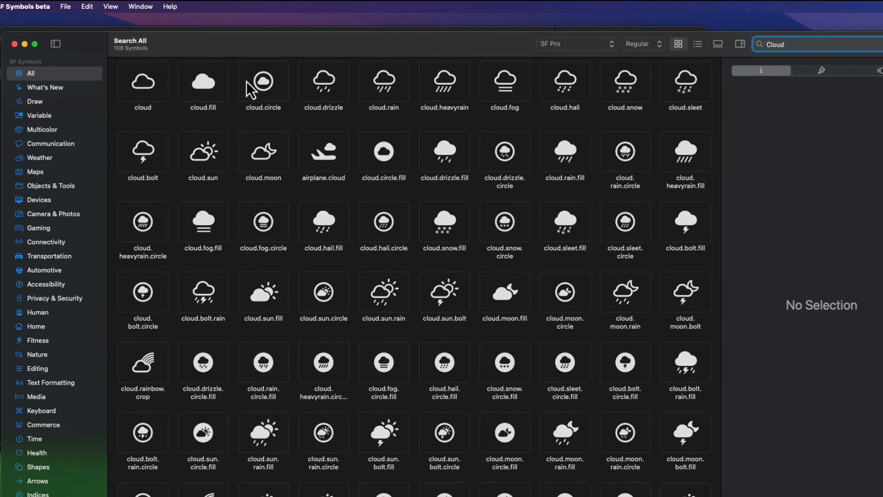
right_click(200, 84)
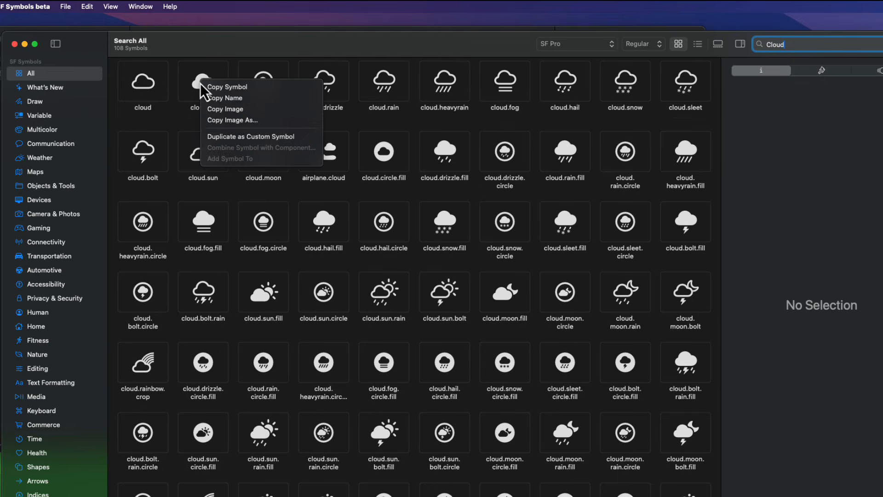
left_click(214, 107)
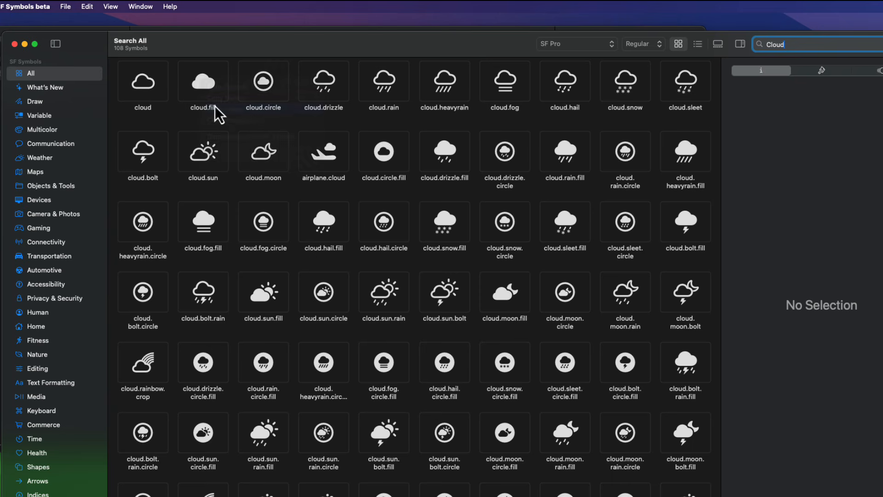
left_click(24, 44)
left_click(840, 149)
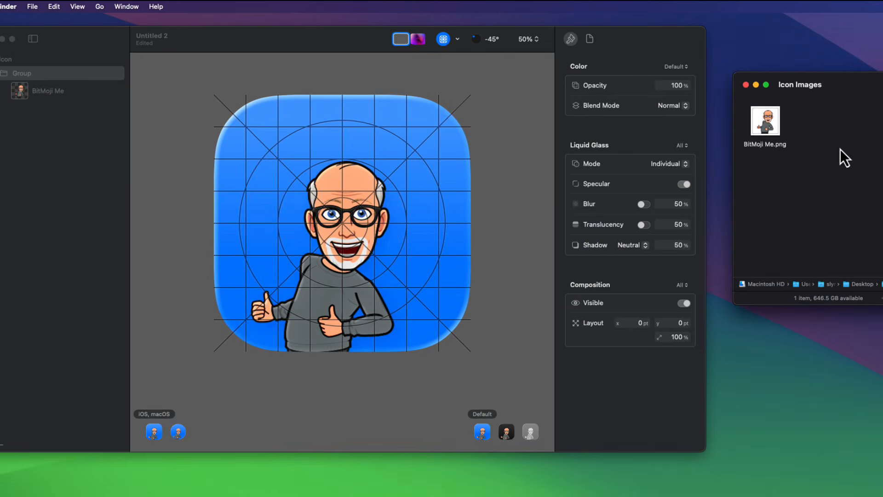
key("super+v")
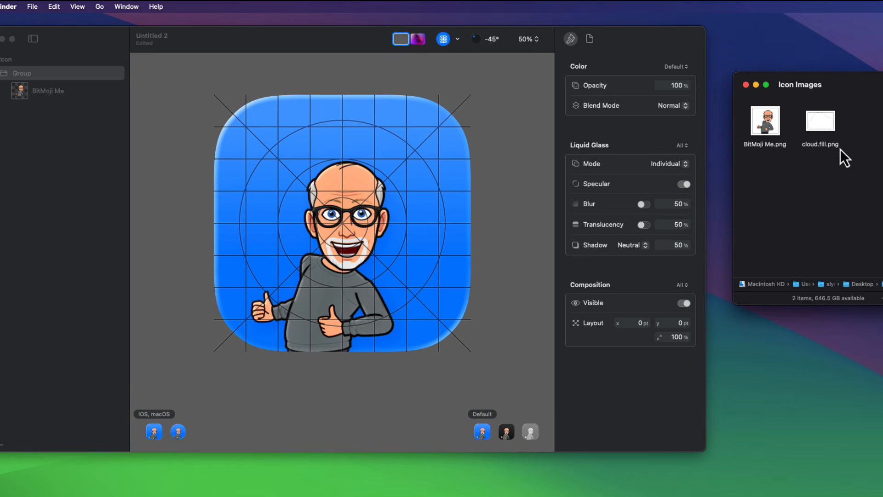
- Add cloud.fill.png to the icon in Icon Composer and place its layer in a new group of its own
left_click_drag(827, 131, 349, 184)
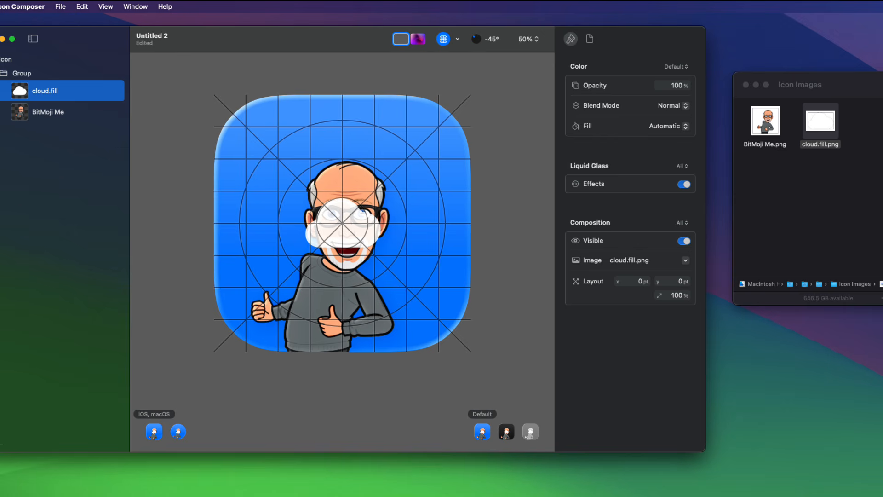
left_click(0, 464)
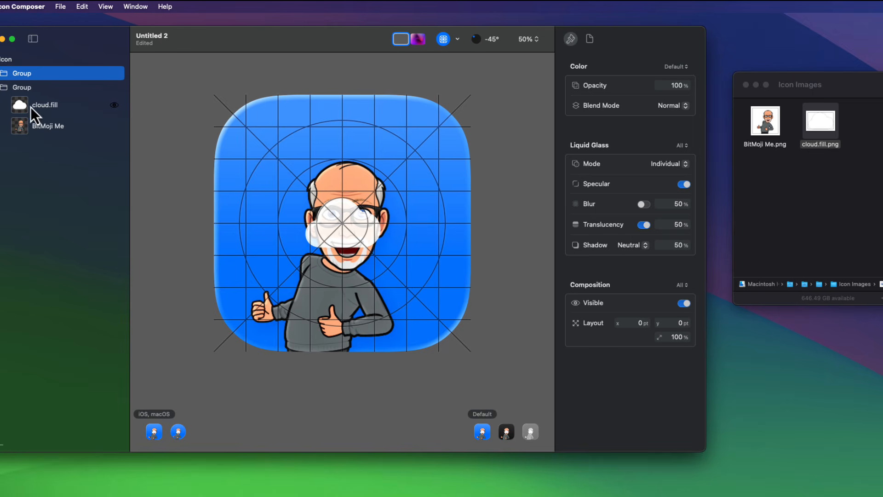
left_click_drag(31, 107, 29, 73)
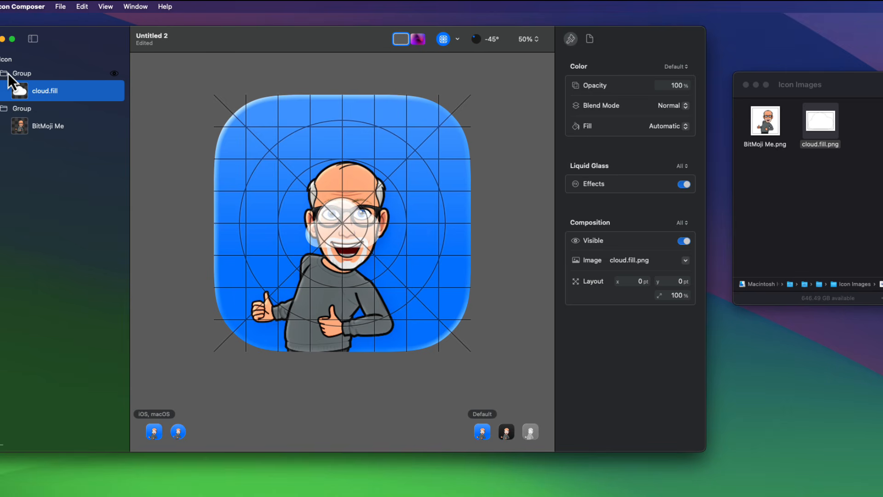
- Move the cloud's group behind the BitMoji Me group and scale the cloud.fill layer to 302%
left_click_drag(7, 73, 8, 136)
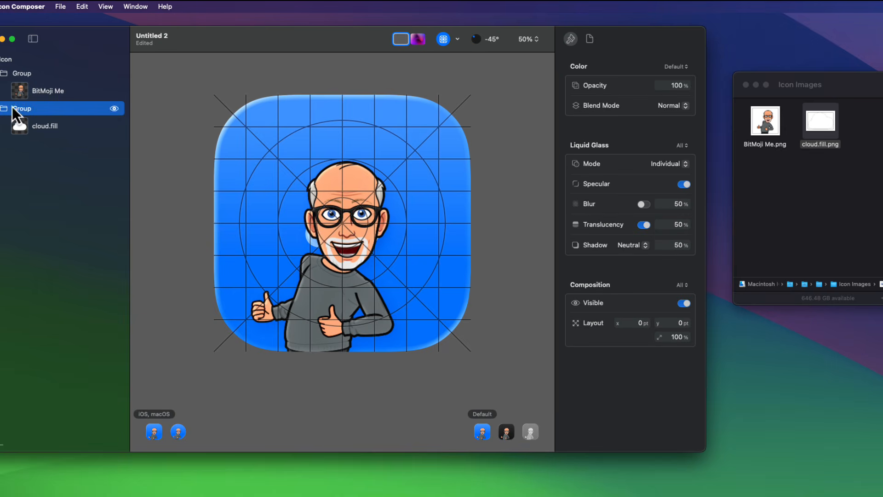
left_click(36, 128)
left_click_drag(677, 295, 636, 90)
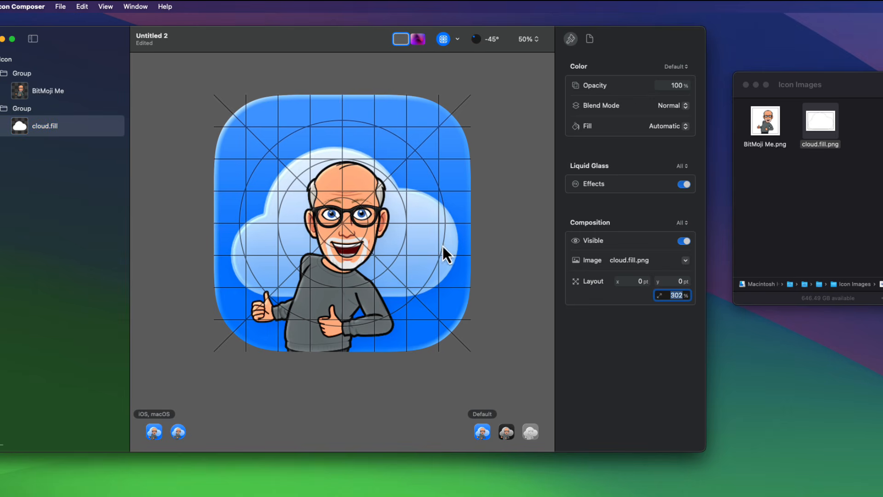
- Nudge the cloud to about x 8.4, y -21.8 pt and change the icon's background gradient to golden yellow, checking it in Dark
left_click_drag(263, 250, 266, 244)
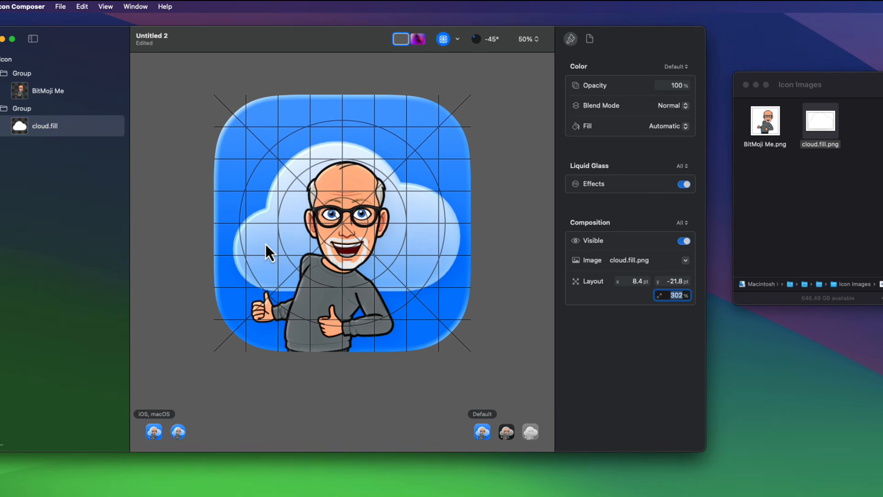
left_click(5, 60)
left_click(667, 111)
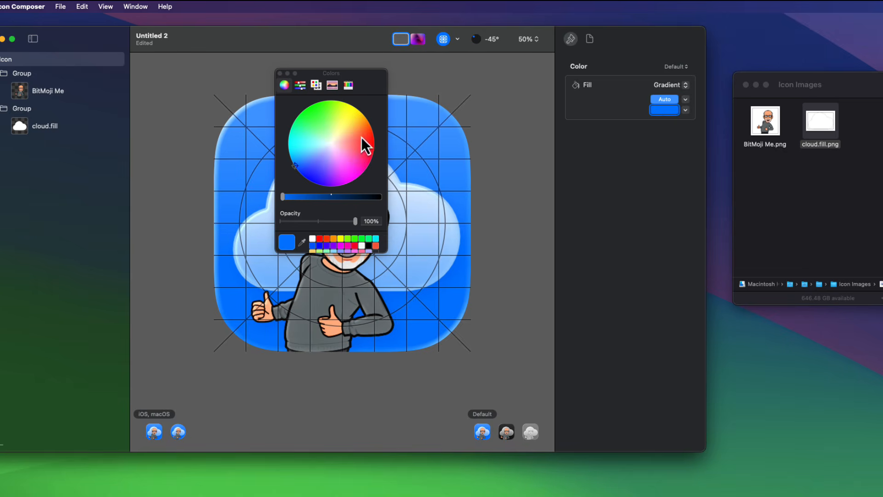
mouse_move(362, 138)
left_mouse_down()
mouse_move(362, 122)
mouse_move(350, 133)
mouse_move(357, 124)
left_mouse_up()
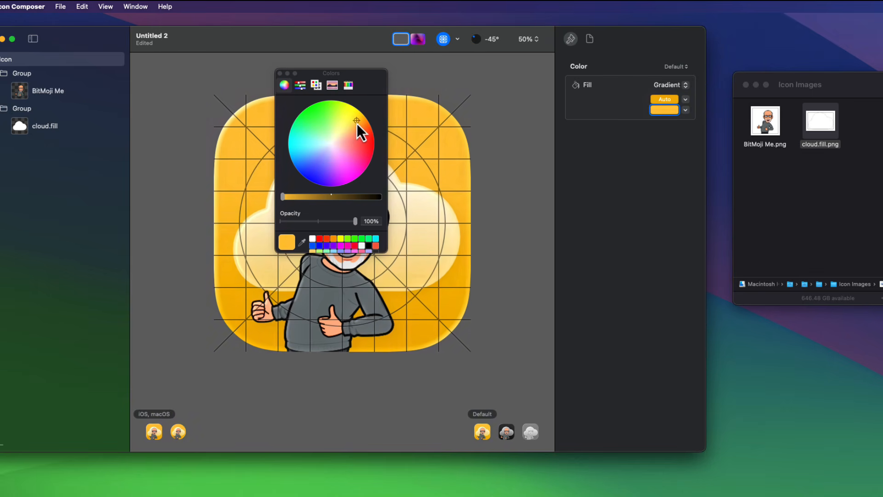
left_click(280, 74)
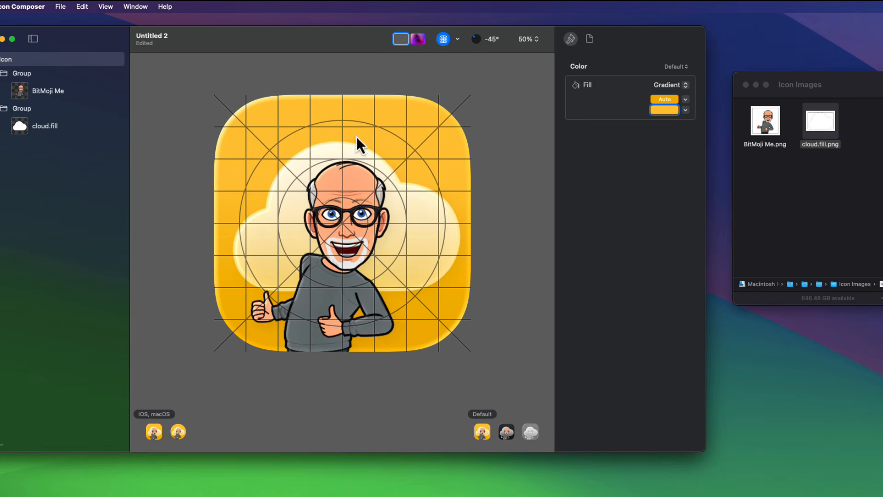
left_click(507, 433)
left_click(488, 432)
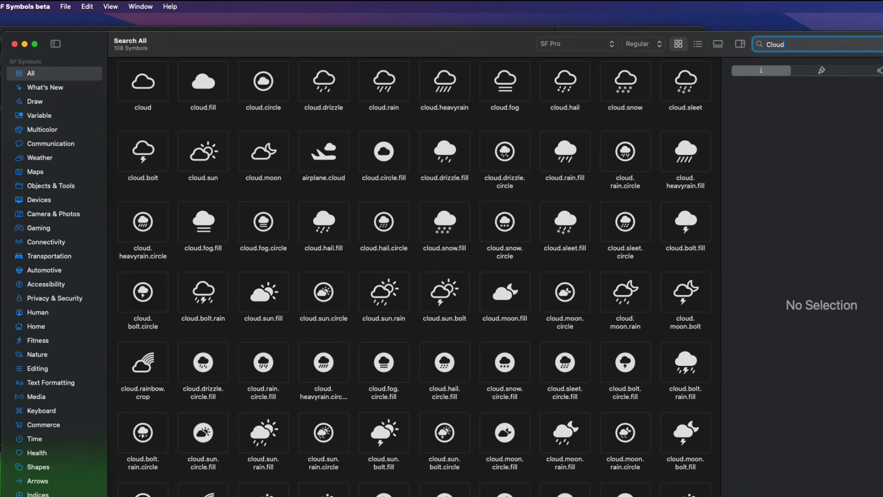
- Search SF Symbols for "Star", copy the star.fill symbol as an image, and paste it into the Icon Images folder
left_click(829, 54)
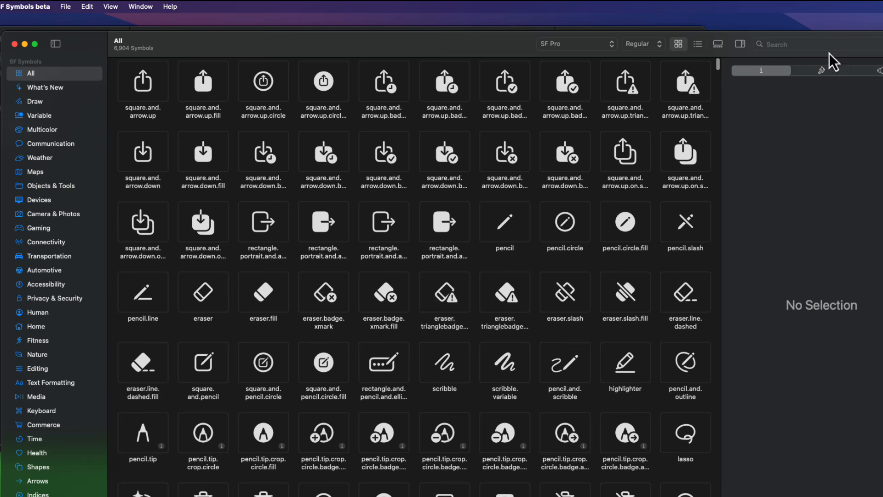
left_click(827, 44)
type("Star")
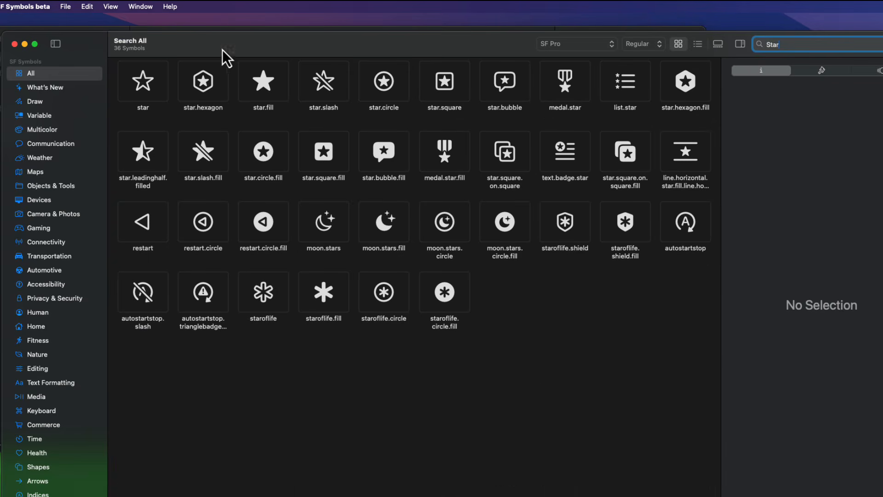
right_click(266, 79)
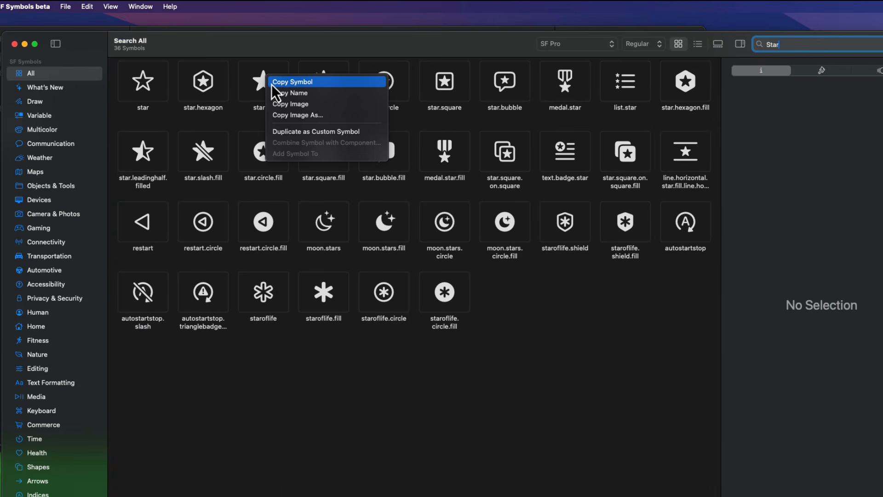
left_click(286, 104)
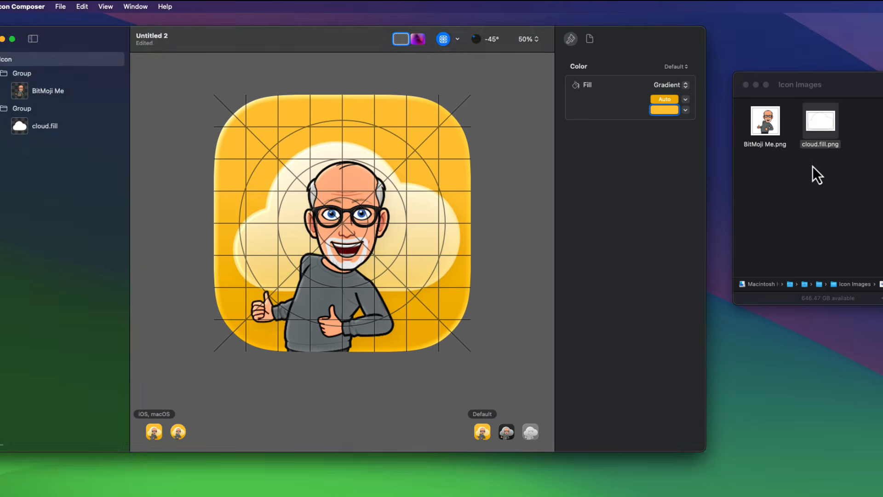
left_click(813, 167)
key("super+v")
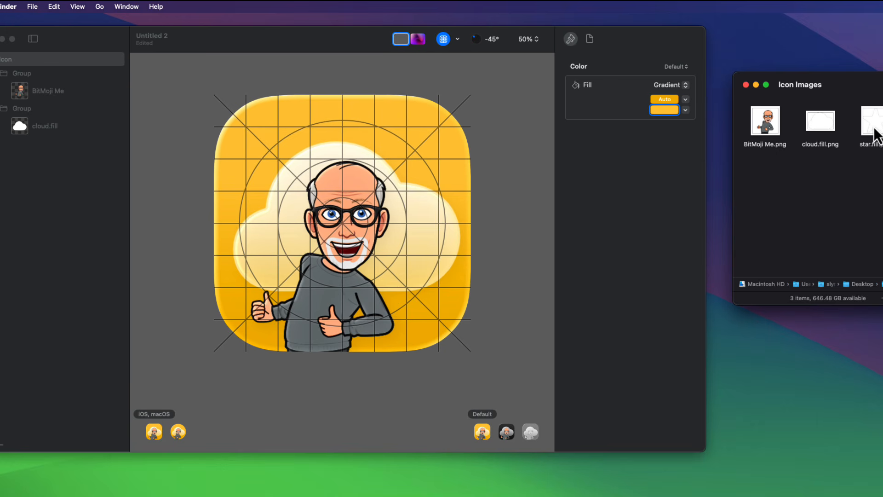
- Add star.fill.png to the icon in Icon Composer and place its layer in a new group in front of the BitMoji Me group
left_click_drag(874, 130, 374, 136)
left_click(9, 67)
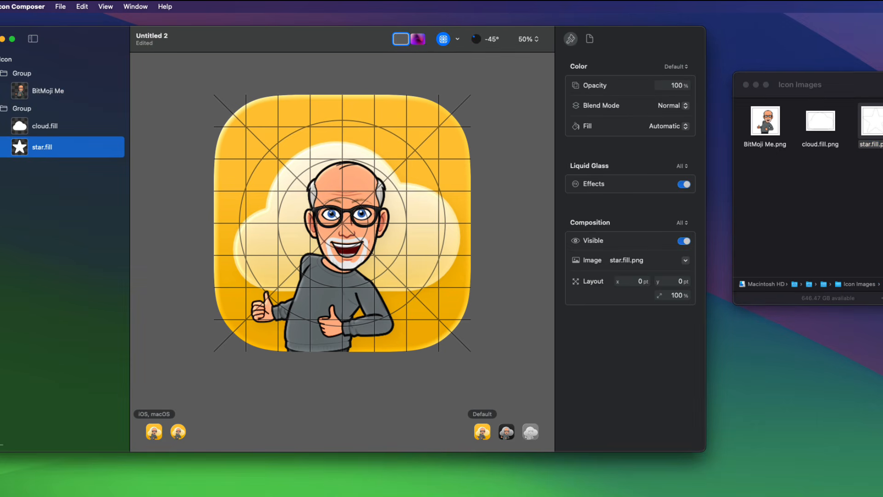
left_click(0, 445)
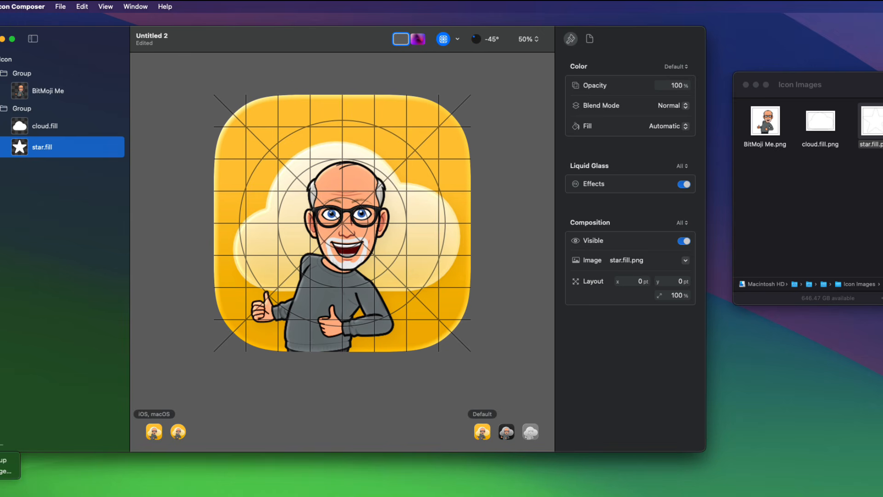
left_click(0, 463)
left_click_drag(19, 108, 19, 62)
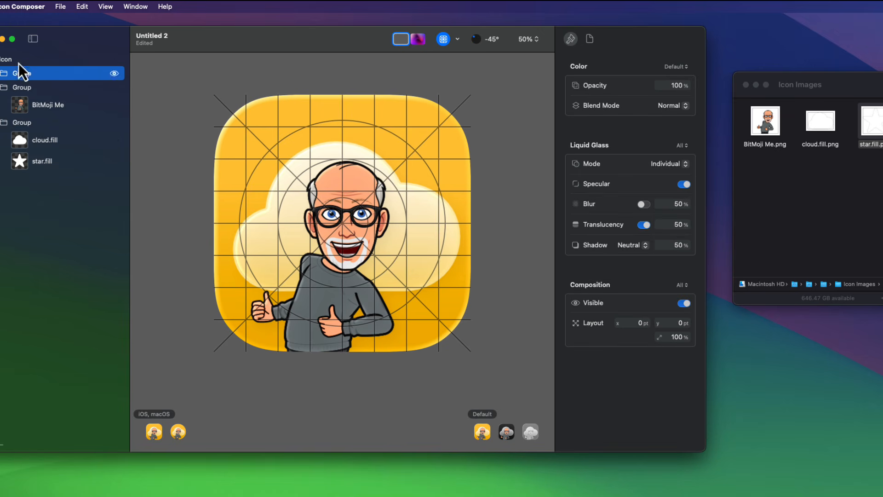
left_click_drag(24, 165, 23, 79)
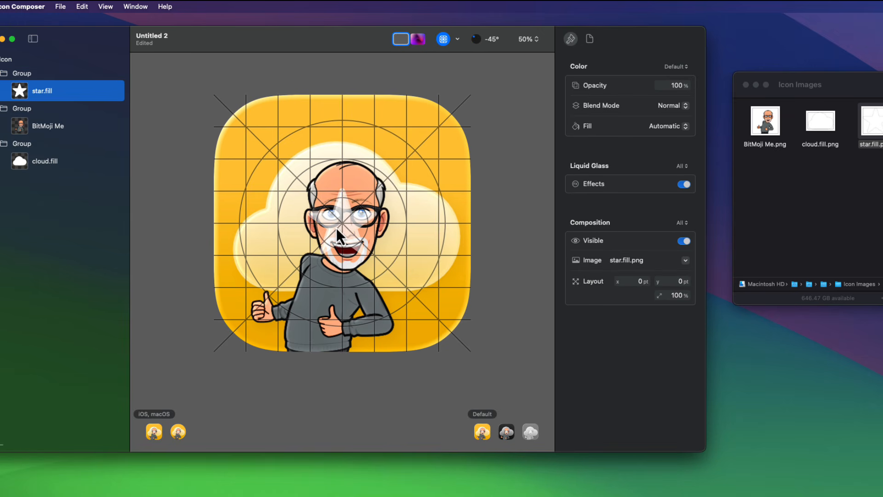
- Scale the star.fill layer to 61% and move it above the cloud's left side, at about x -313, y -310 pt
left_click_drag(340, 228, 266, 140)
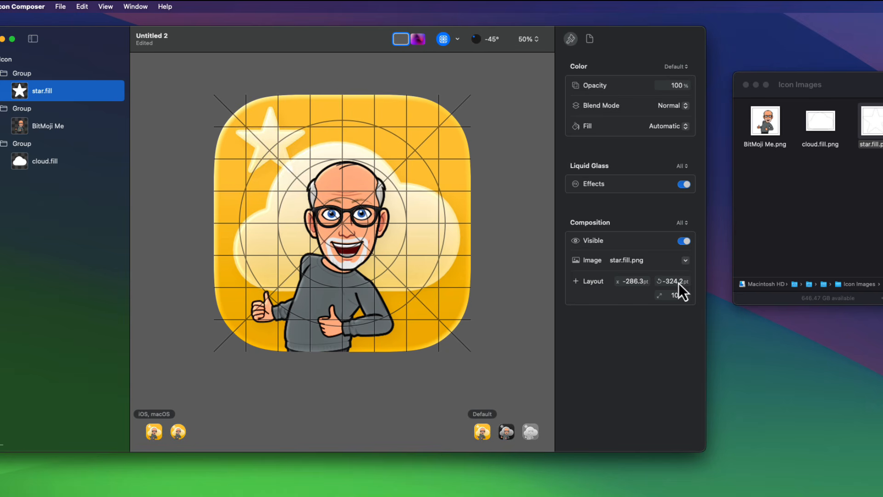
left_click_drag(678, 293, 677, 330)
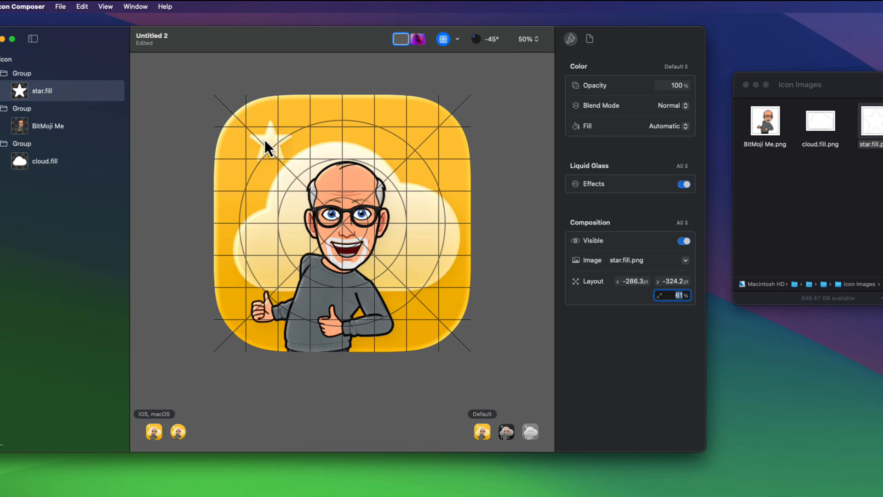
left_click_drag(264, 139, 260, 144)
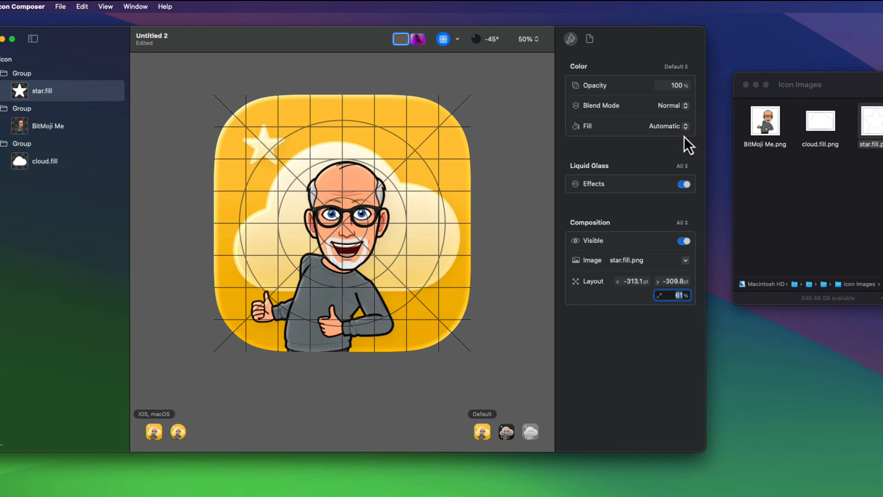
- Give the star.fill layer a solid fill in White from the Apple color palette
left_click(671, 126)
left_click(671, 144)
left_click(665, 141)
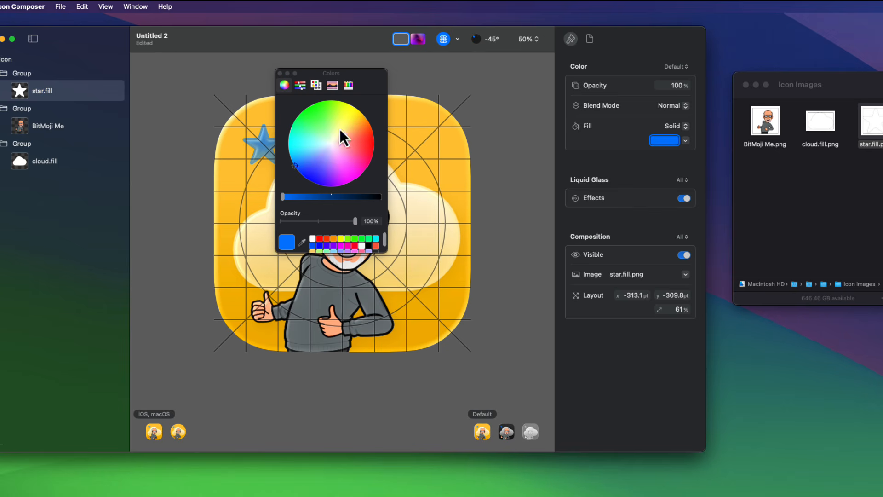
left_click(300, 84)
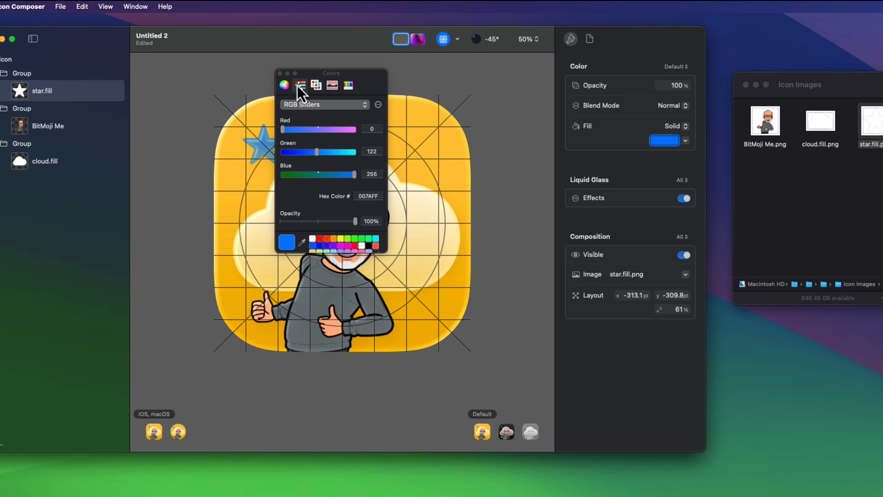
left_click(316, 85)
left_click(299, 86)
left_click(315, 86)
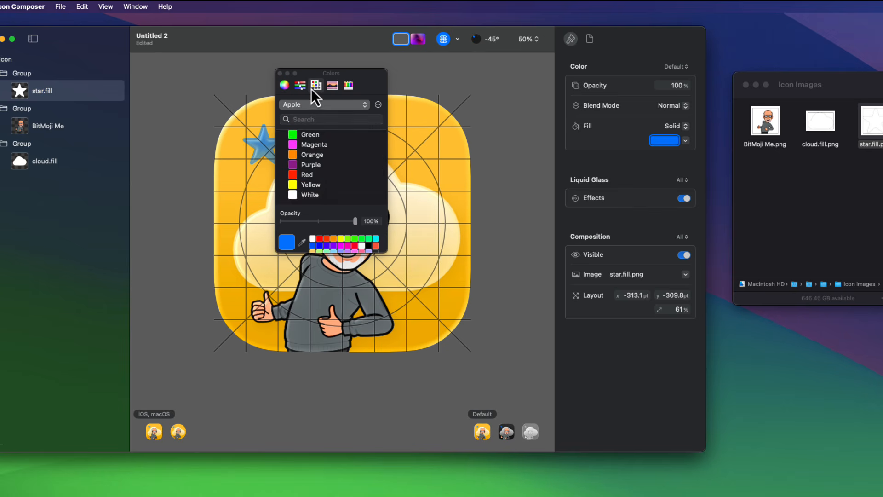
left_click(306, 195)
- Disable translucency for the star's group and shift the group to about x -5.9, y -18.7 pt
left_click(18, 73)
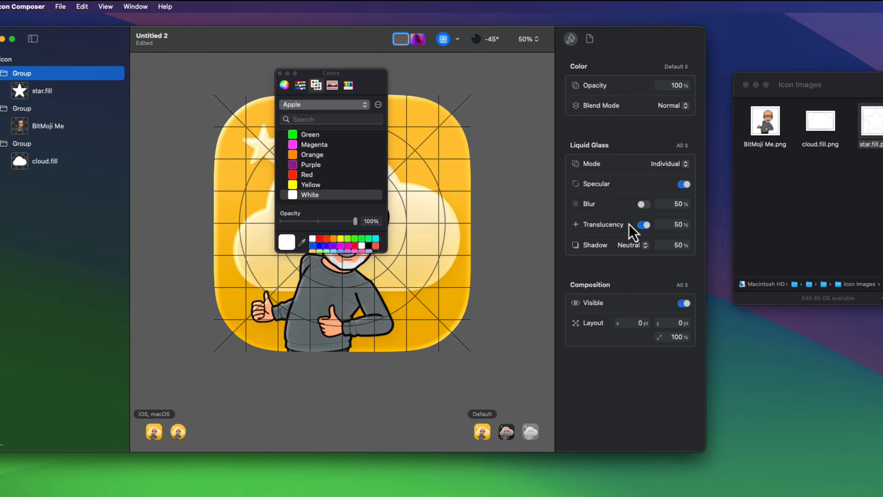
left_click(642, 225)
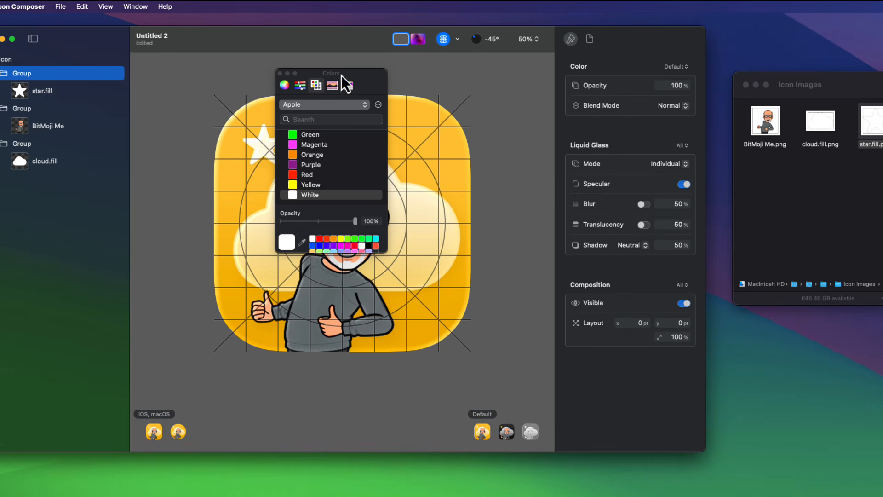
left_click(280, 74)
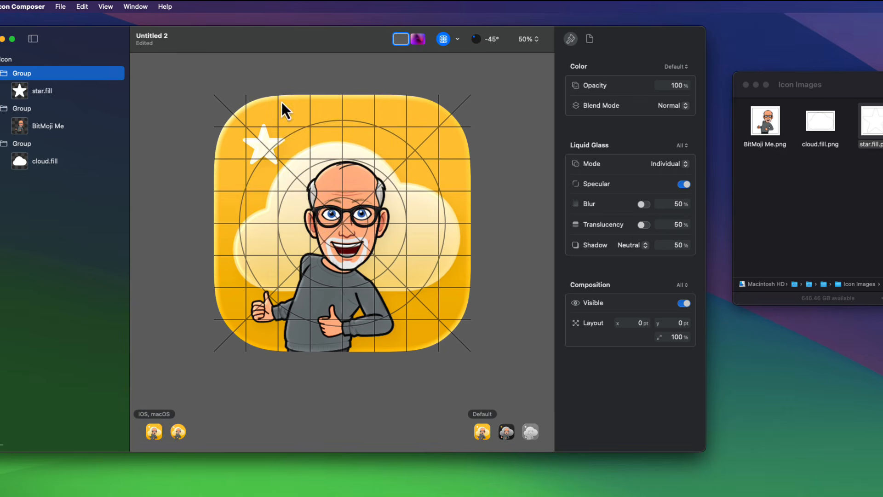
left_click_drag(263, 137, 263, 137)
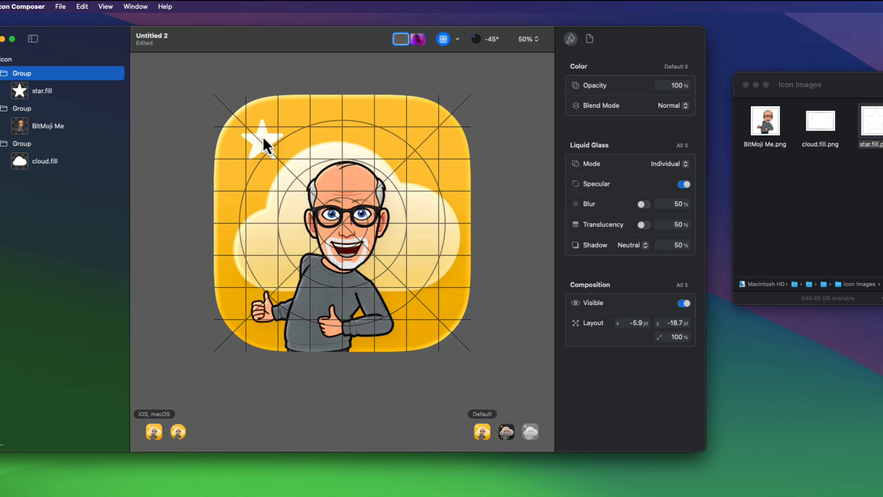
- Duplicate the star.fill layer and move the copy to the icon's upper-right area, at about x 322, y -306 pt
right_click(39, 91)
left_click(54, 106)
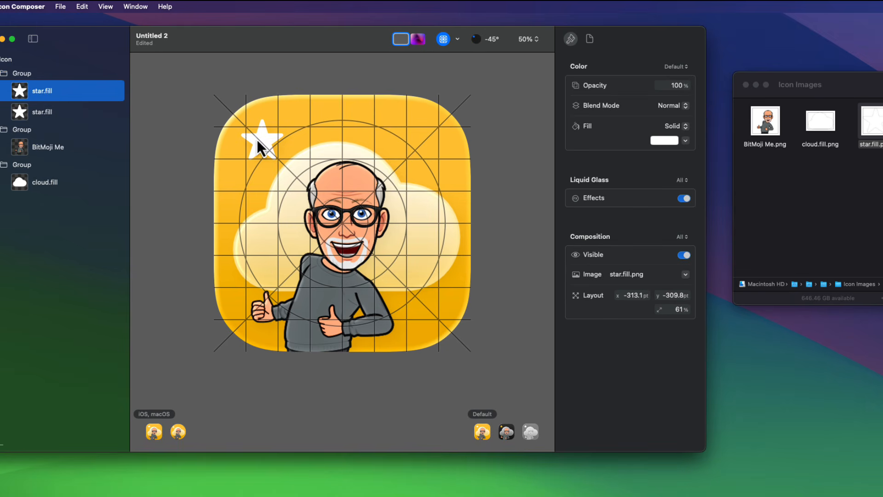
left_click_drag(256, 139, 416, 140)
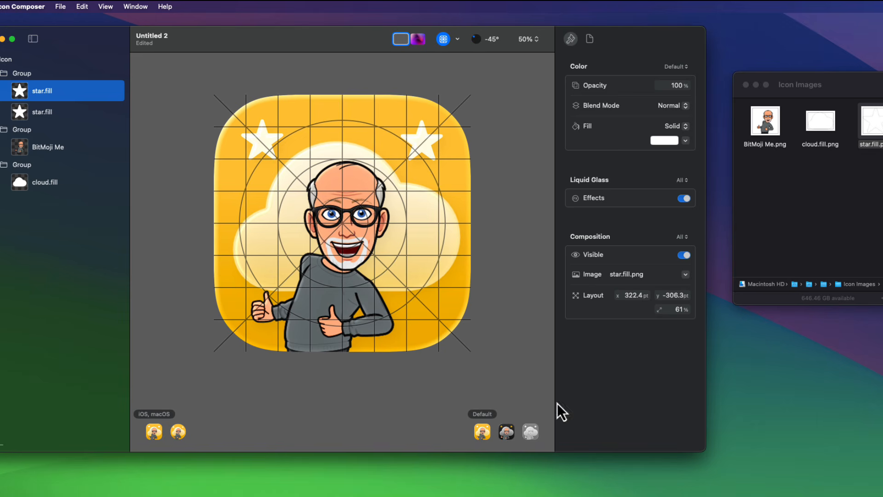
- Set the solid fill of both star.fill layers to white for the Dark appearance
left_click(506, 432)
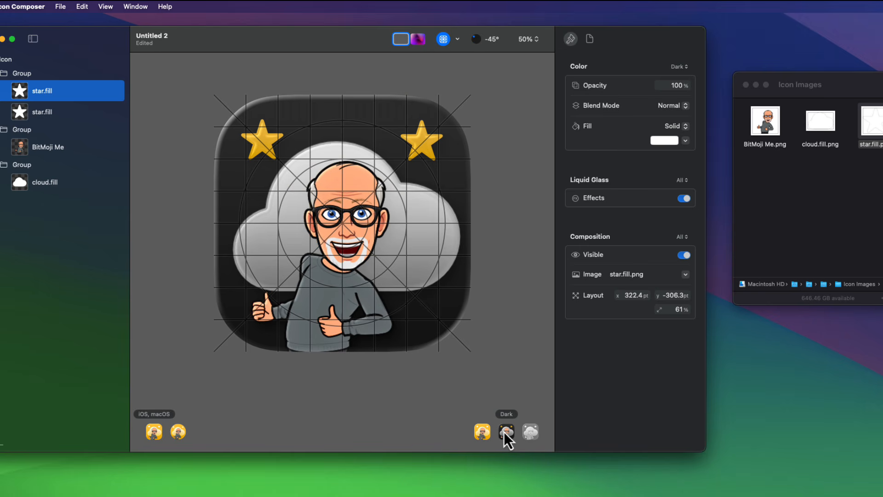
left_click(656, 143)
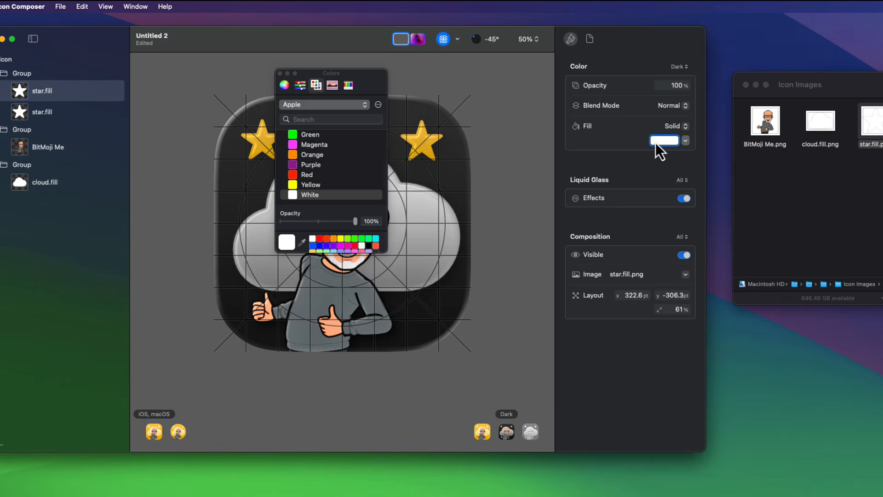
left_click(293, 195)
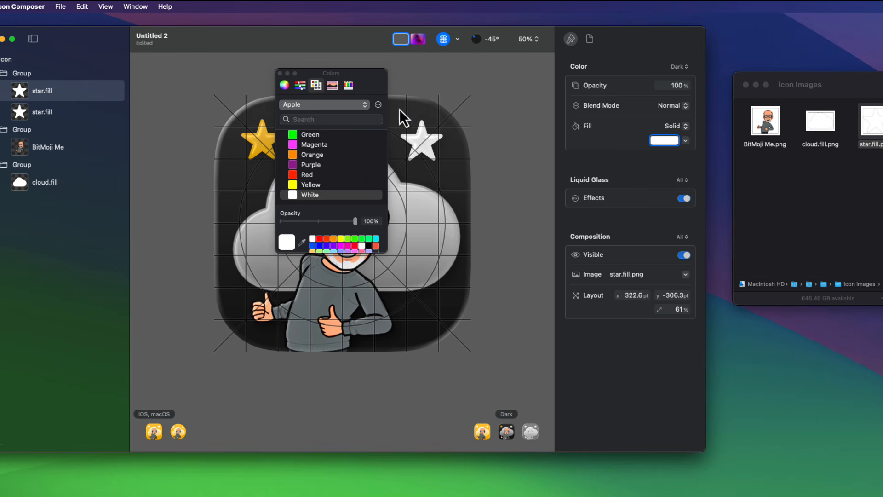
left_click(38, 112)
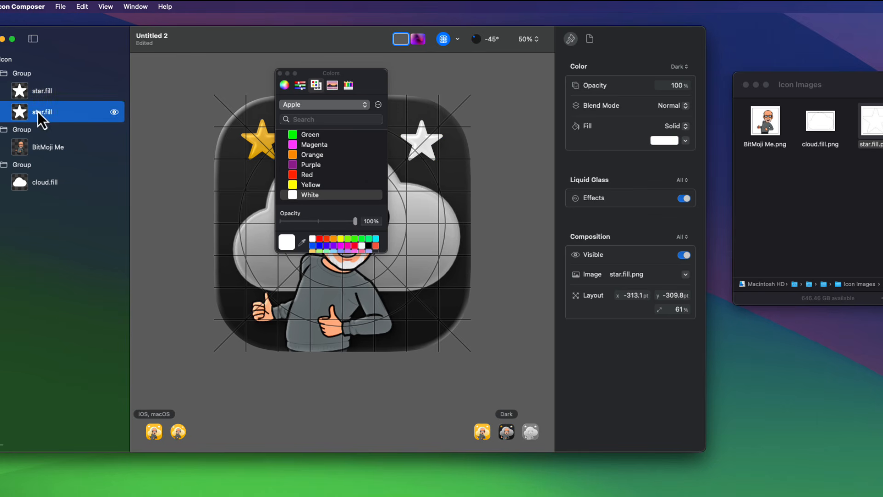
left_click(663, 140)
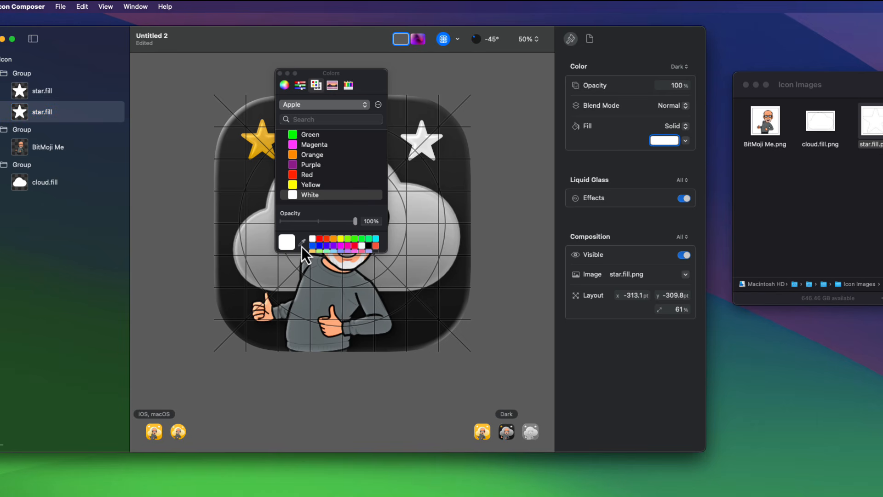
left_click(287, 242)
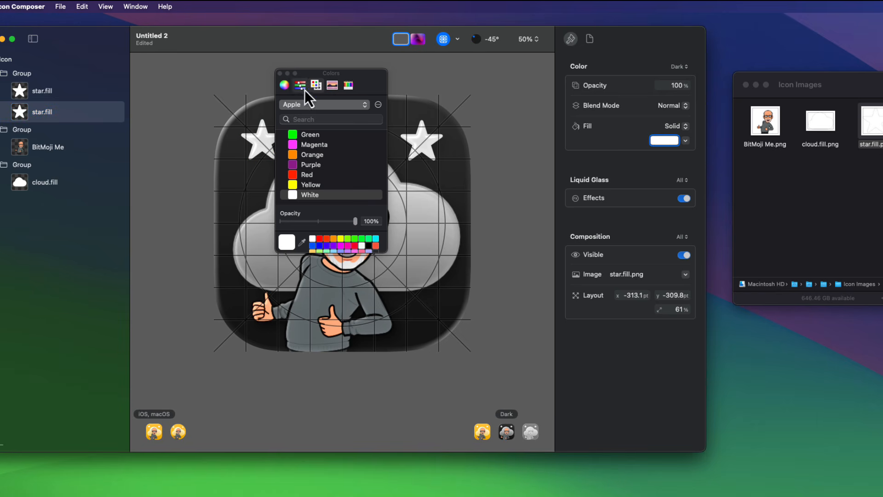
left_click(279, 74)
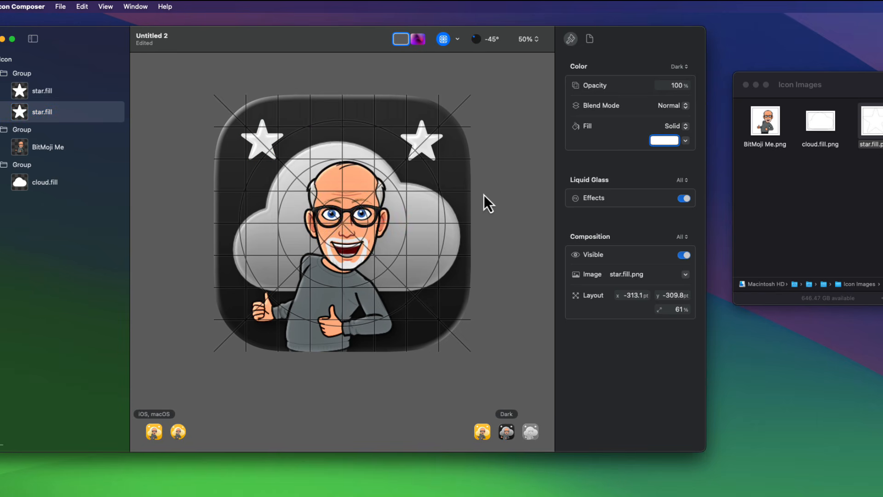
- Vary the star group's visibility for the Default appearance and hide the group there
left_click(481, 432)
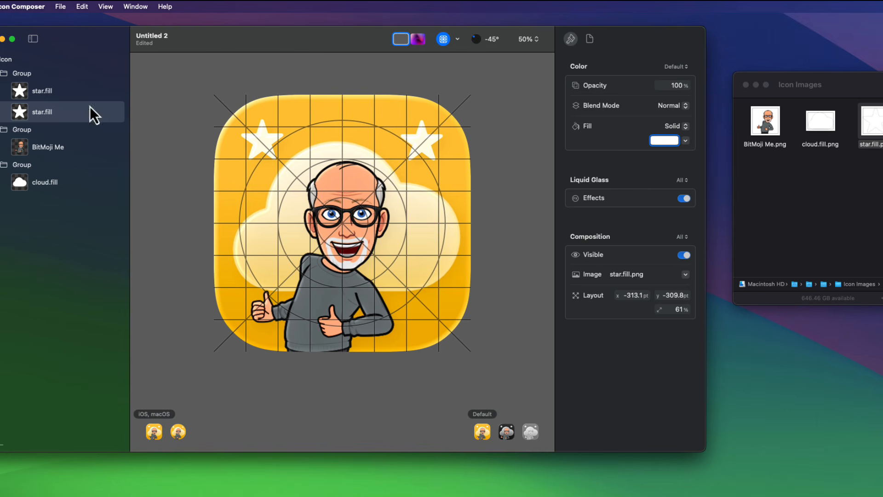
left_click(29, 75)
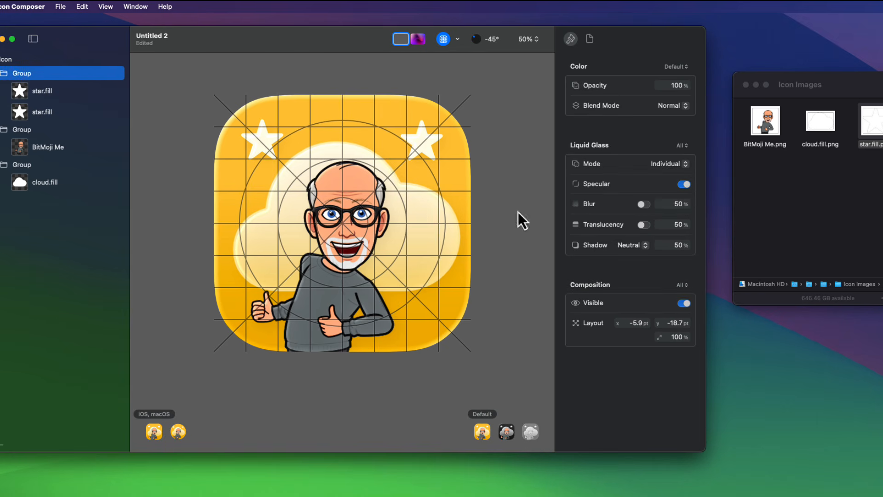
left_click(576, 303)
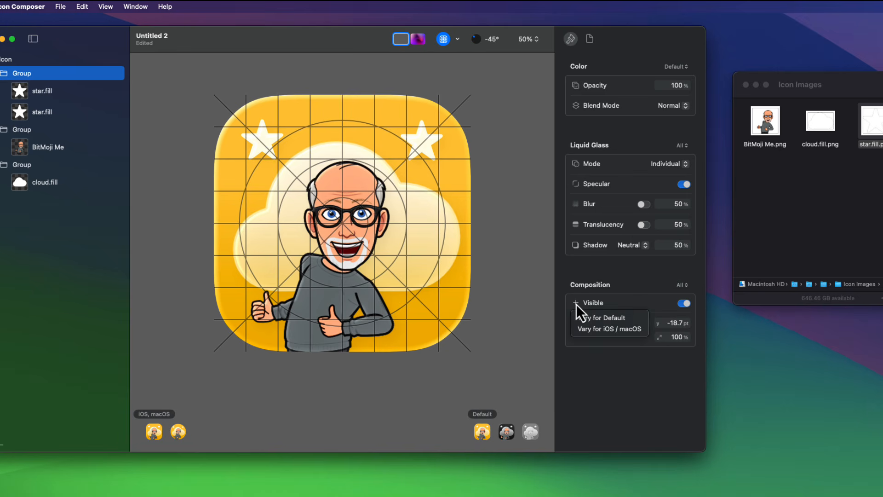
left_click(600, 324)
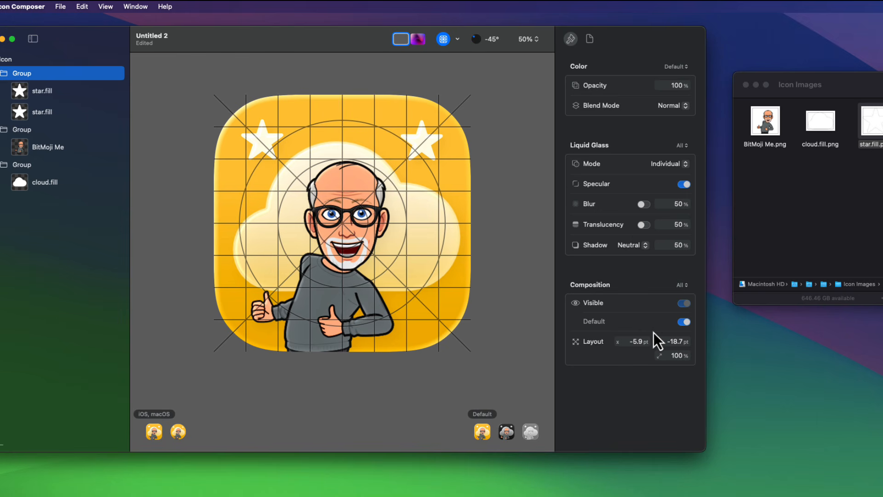
left_click(682, 322)
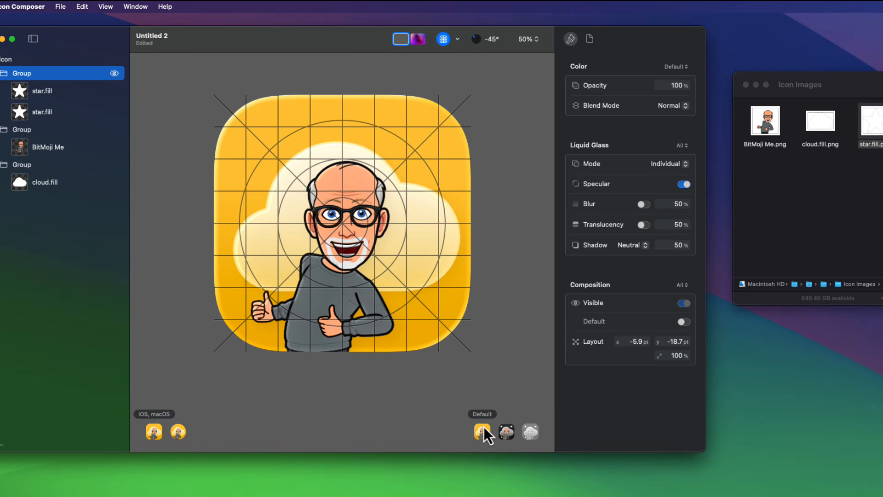
- Preview the icon in the Dark, Mono and Default appearances and in its watchOS and iOS, macOS variants
left_click(509, 432)
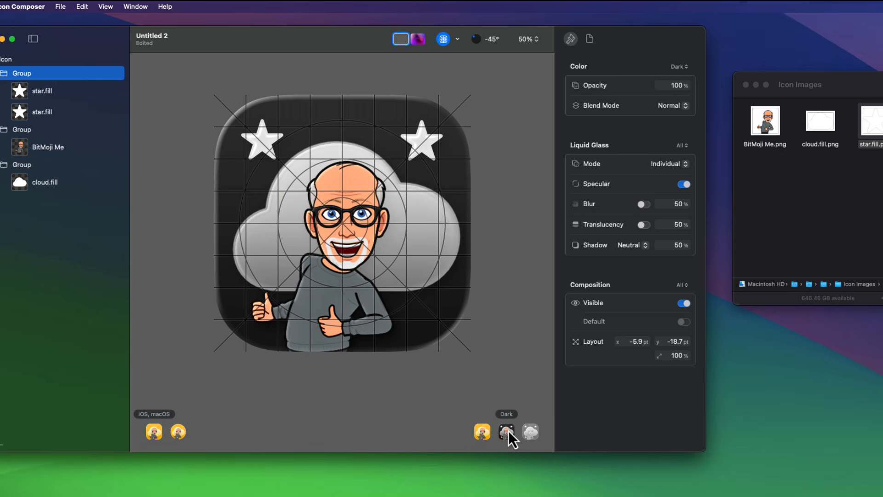
left_click(531, 436)
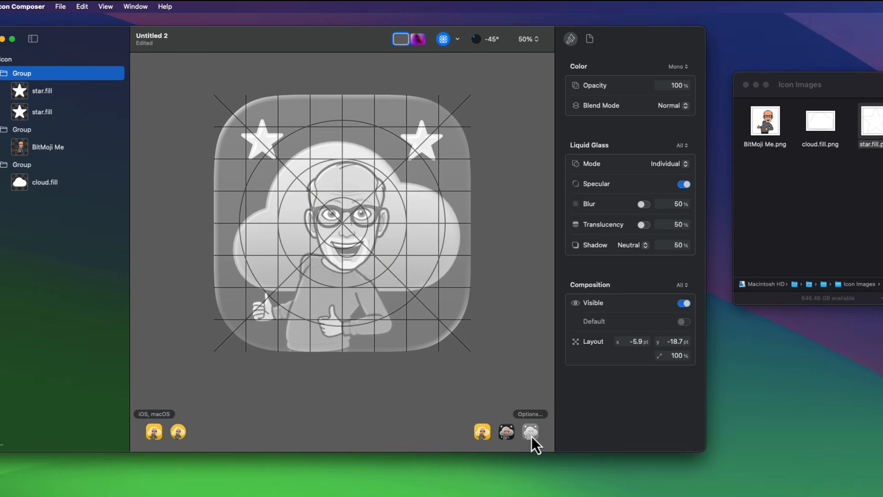
left_click(504, 432)
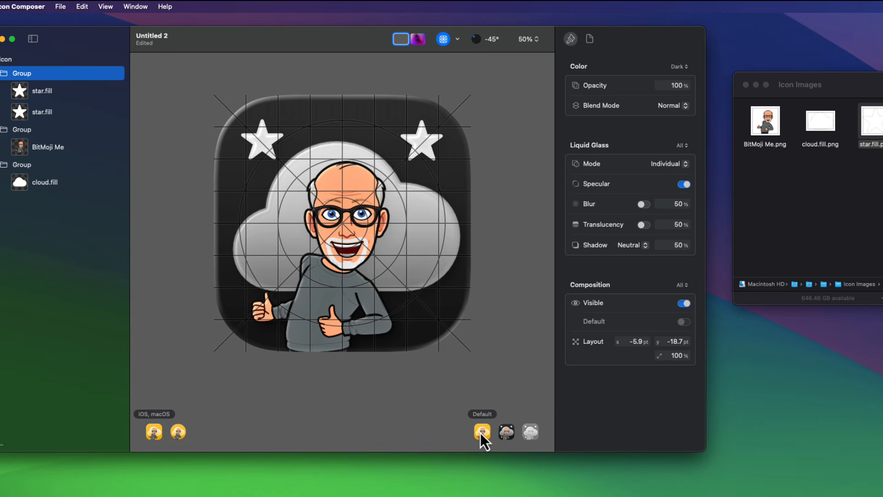
left_click(480, 432)
left_click(178, 431)
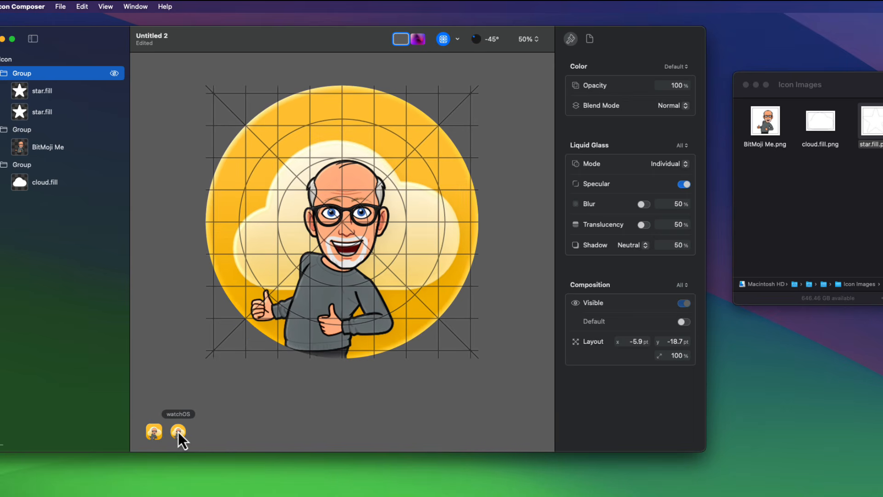
left_click(154, 432)
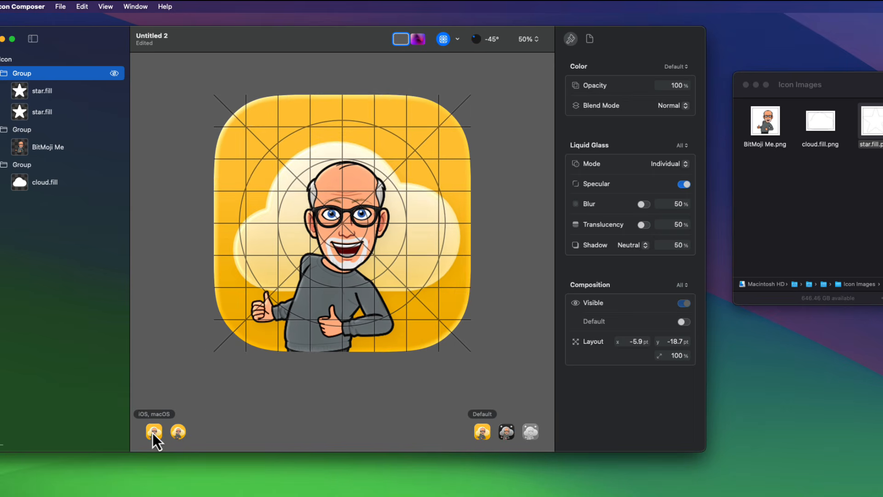
- Save the new icon document to the Desktop as Cloud9 Icon
left_click(57, 10)
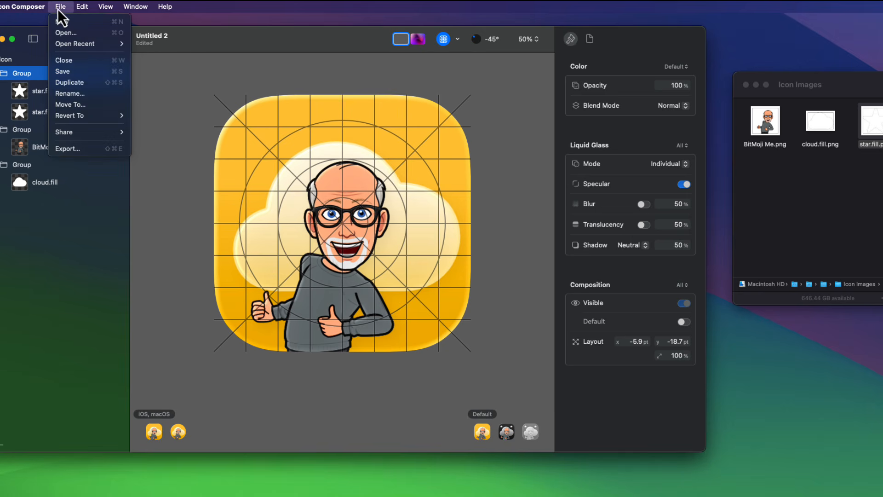
left_click(67, 72)
type("Cloud")
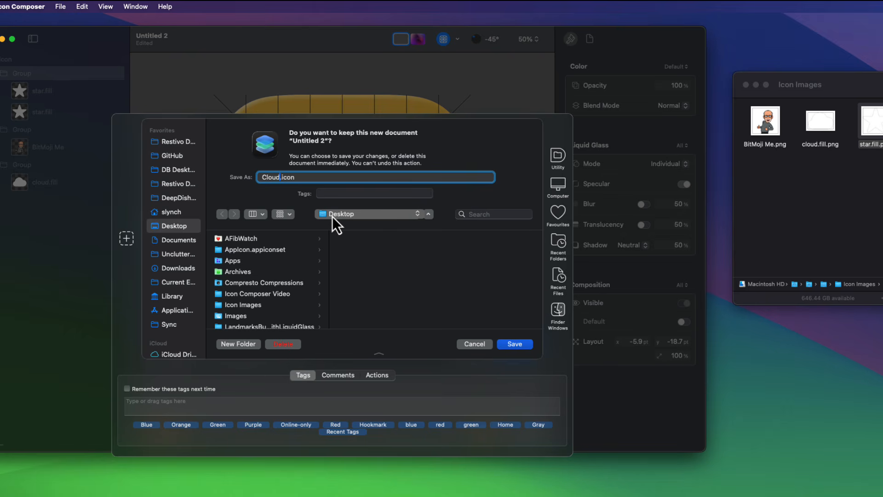
type("9 Icon")
key("Return")
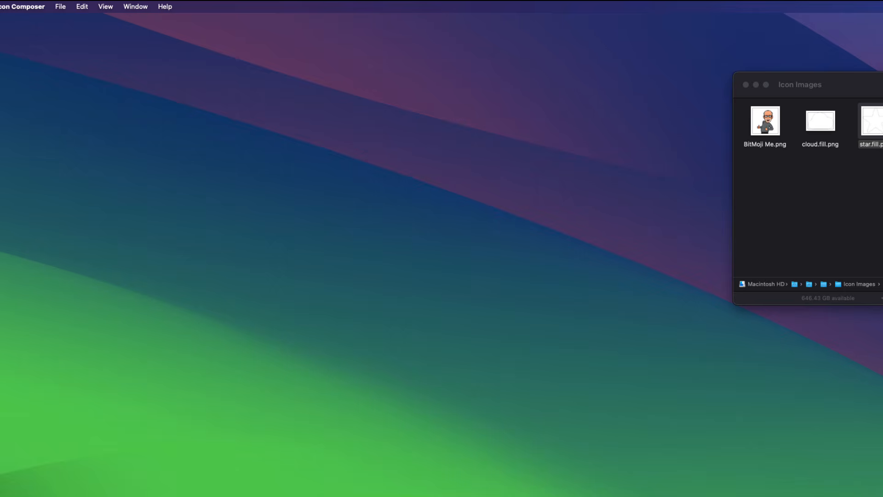
- Bring the Cloud9 Icon document window into view and check its Dark, Mono and Default appearances
left_click_drag(882, 29, 347, 55)
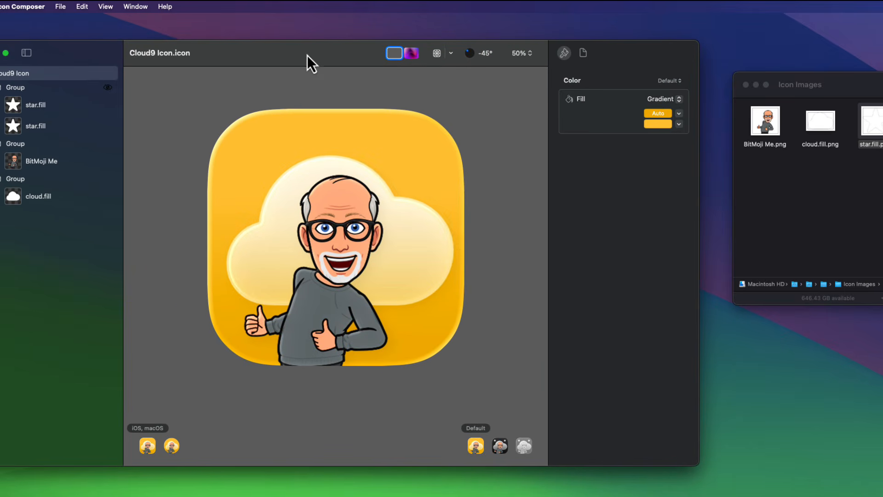
left_click(499, 449)
left_click(523, 448)
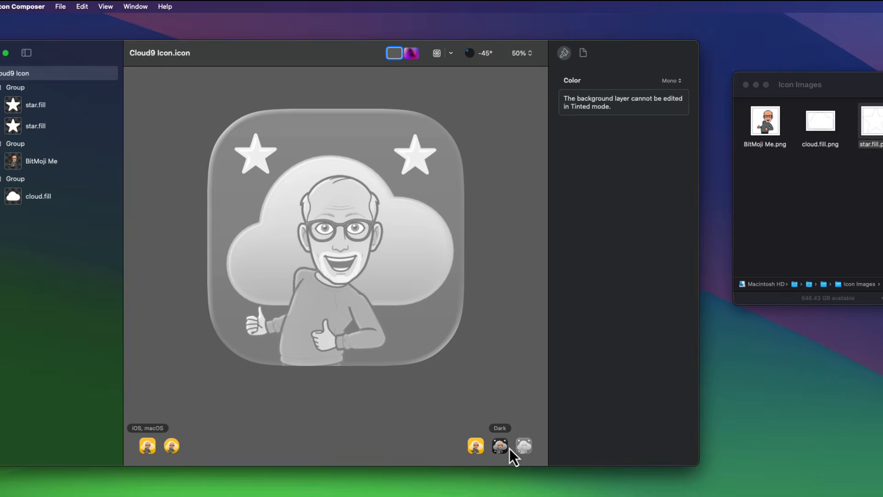
left_click(502, 448)
left_click(479, 448)
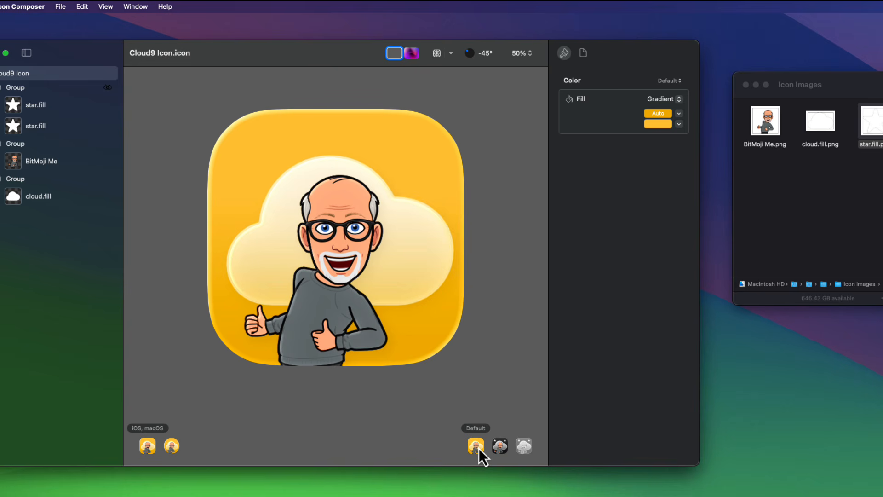